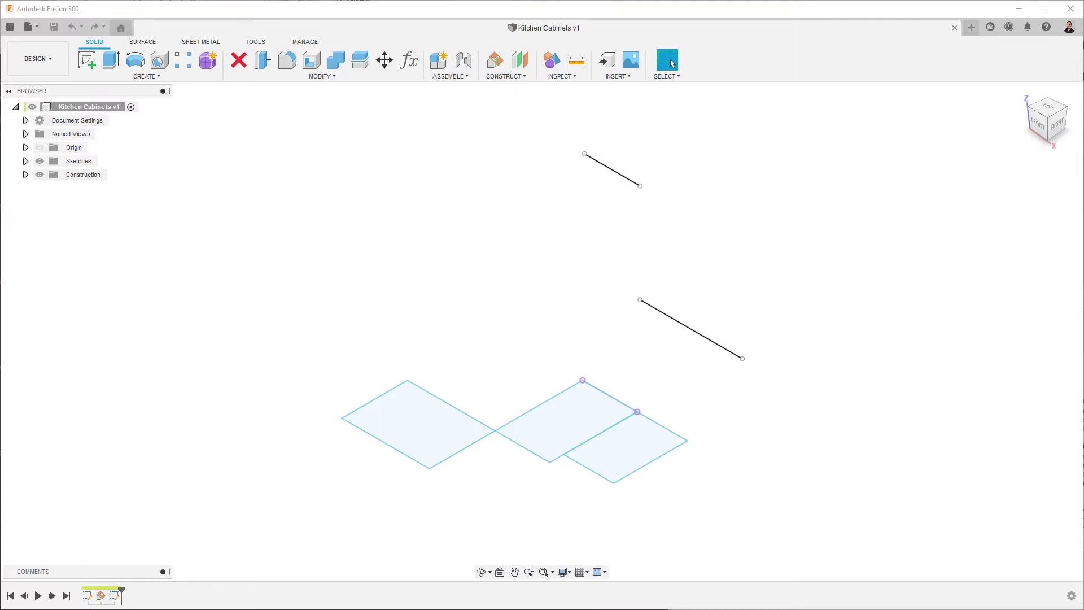
Step: Bring the Chrome window with the 'Plywood Cabinets with Fusion 360 #1' video to the front
key("alt+Tab")
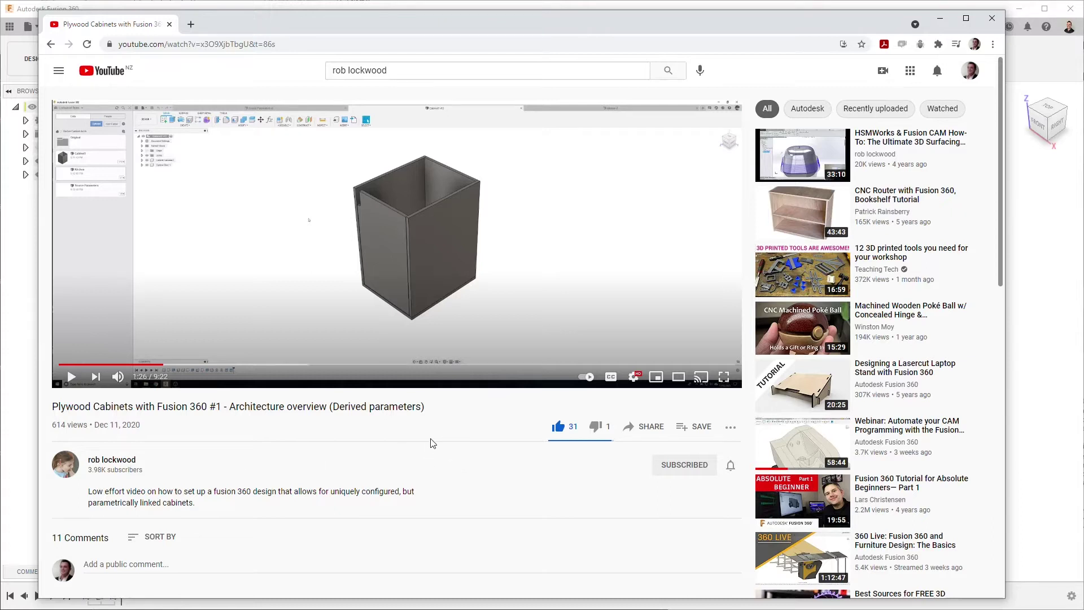
scroll(433, 441, "down", 4)
scroll(435, 437, "down", 1)
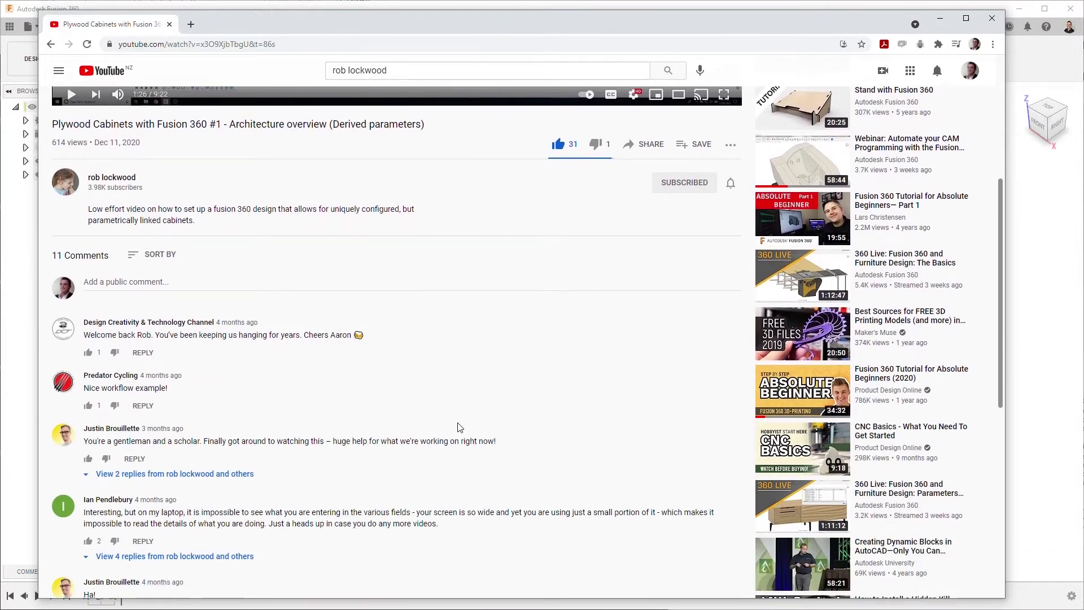
scroll(462, 436, "down", 1)
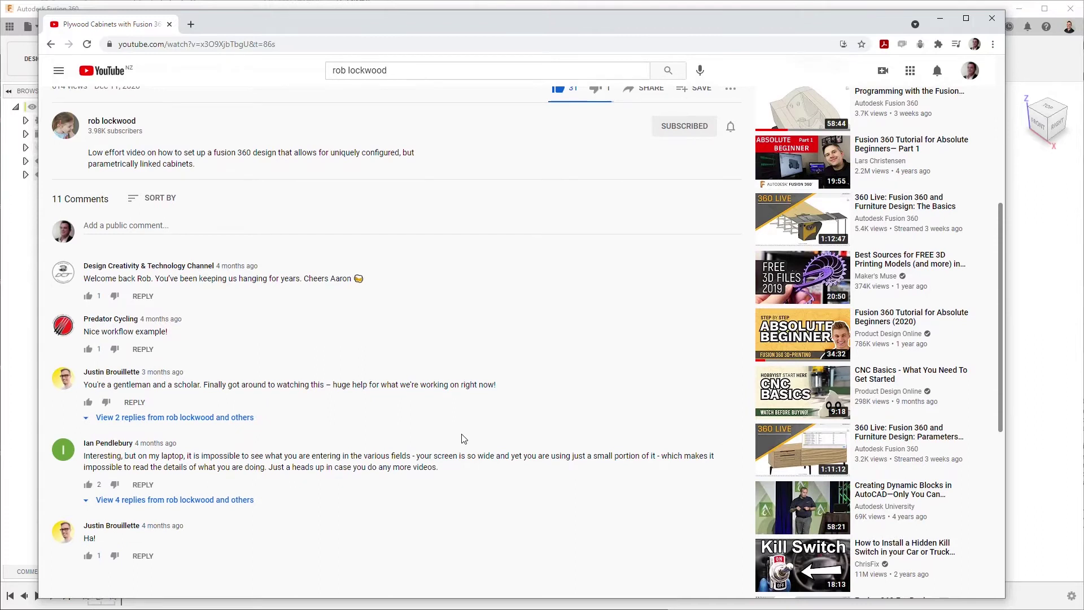
scroll(464, 439, "up", 6)
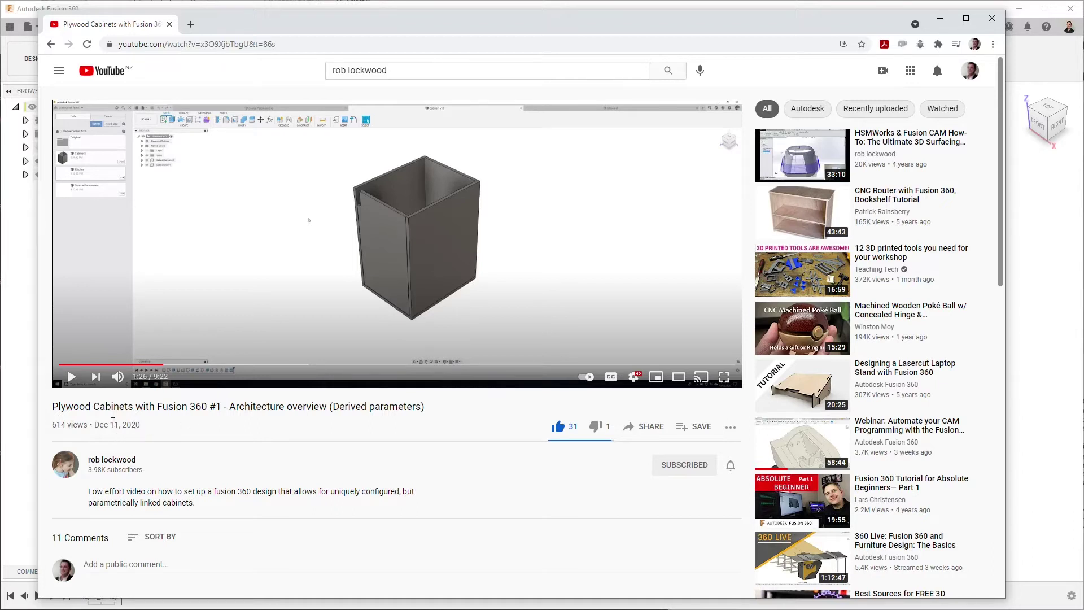
Step: Return to Kitchen Cabinets and pan and orbit to look down on the layout sketch
left_click(20, 382)
middle_click_drag(208, 388, 249, 327)
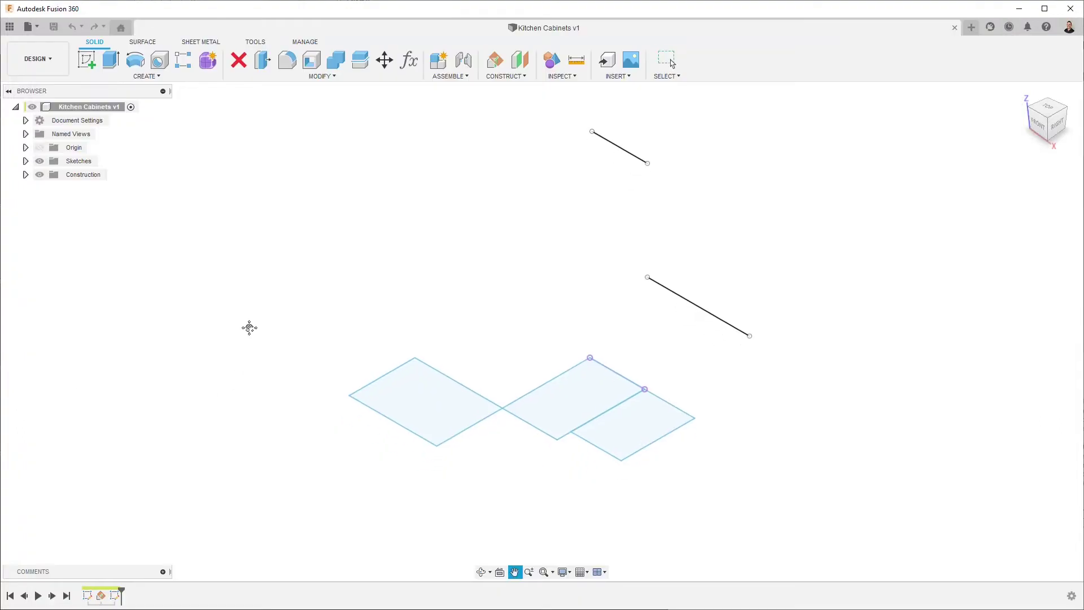
middle_click_drag(346, 284, 346, 285)
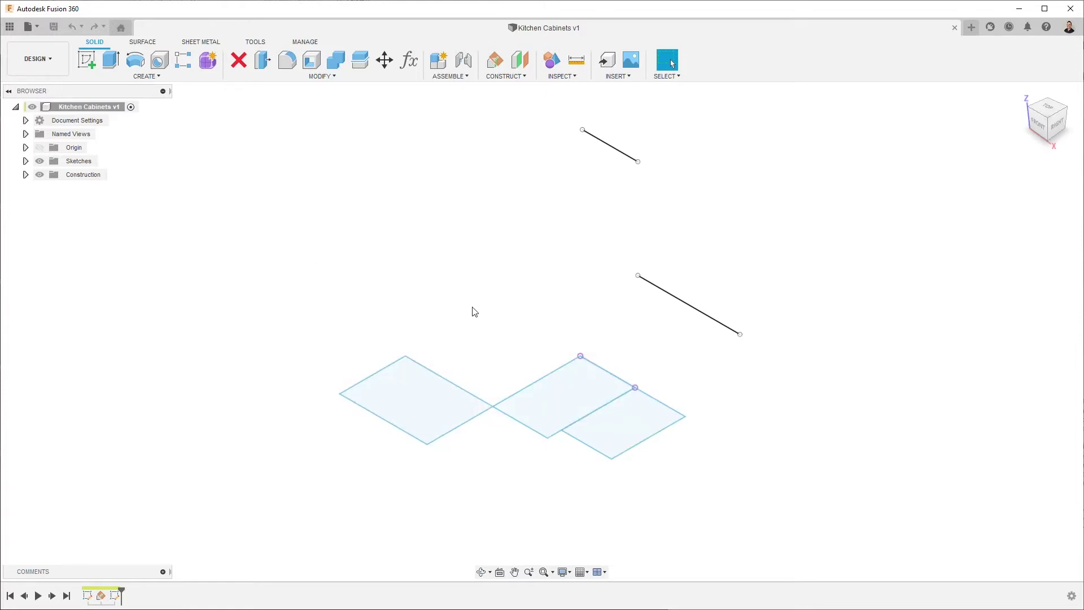
mouse_move(475, 311)
middle_mouse_down("shift")
mouse_move(575, 315)
mouse_move(525, 346)
mouse_move(531, 339)
middle_mouse_up("shift")
scroll(477, 320, "up", 5)
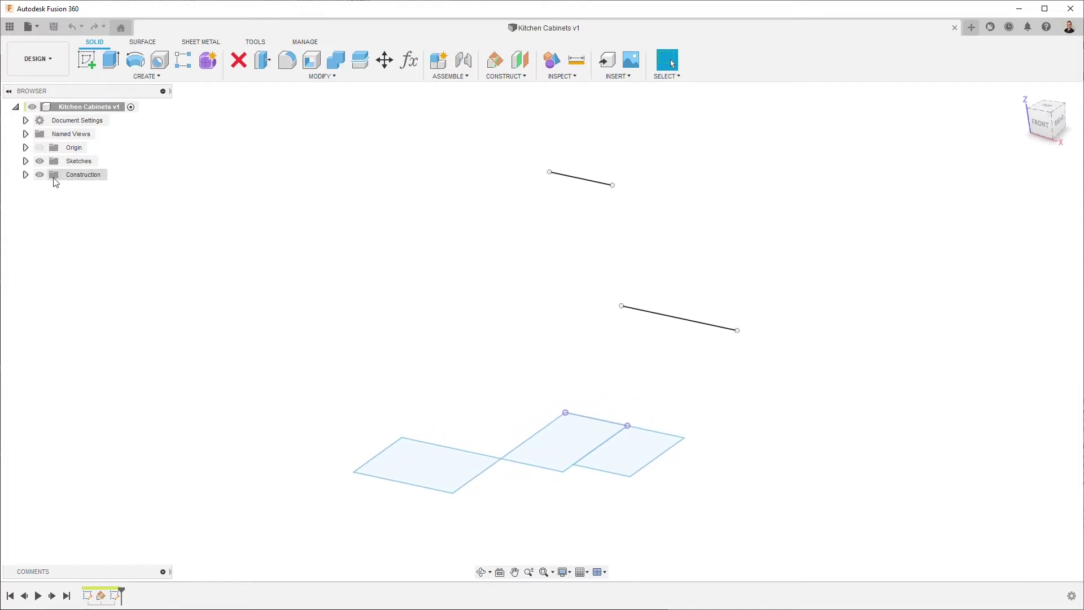
Step: Check Sketch1 and Sketch2 in the Sketches folder, then show the Data Panel
left_click(25, 162)
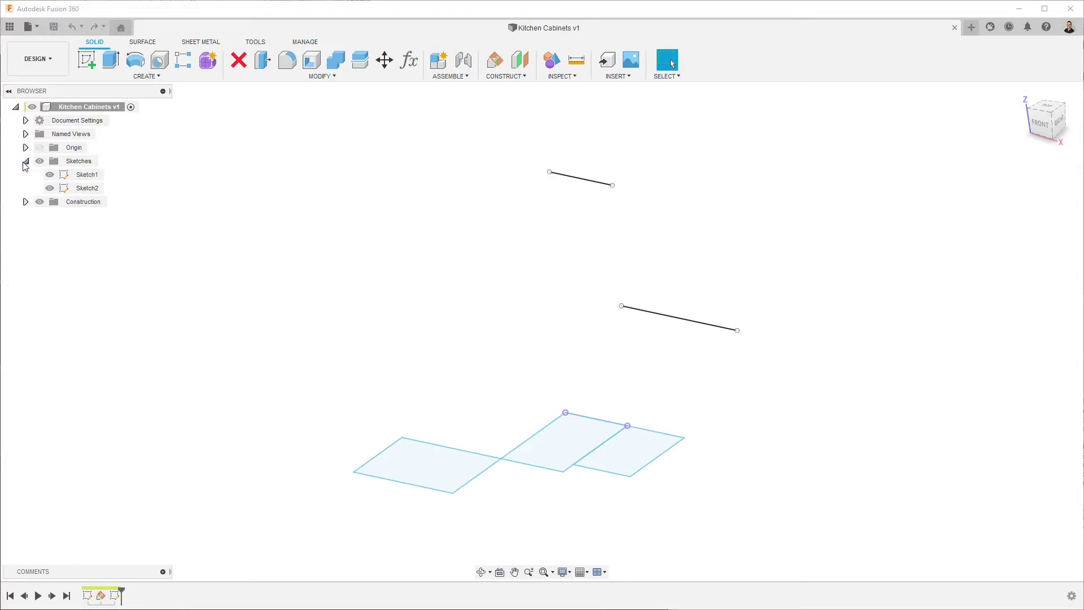
left_click(25, 162)
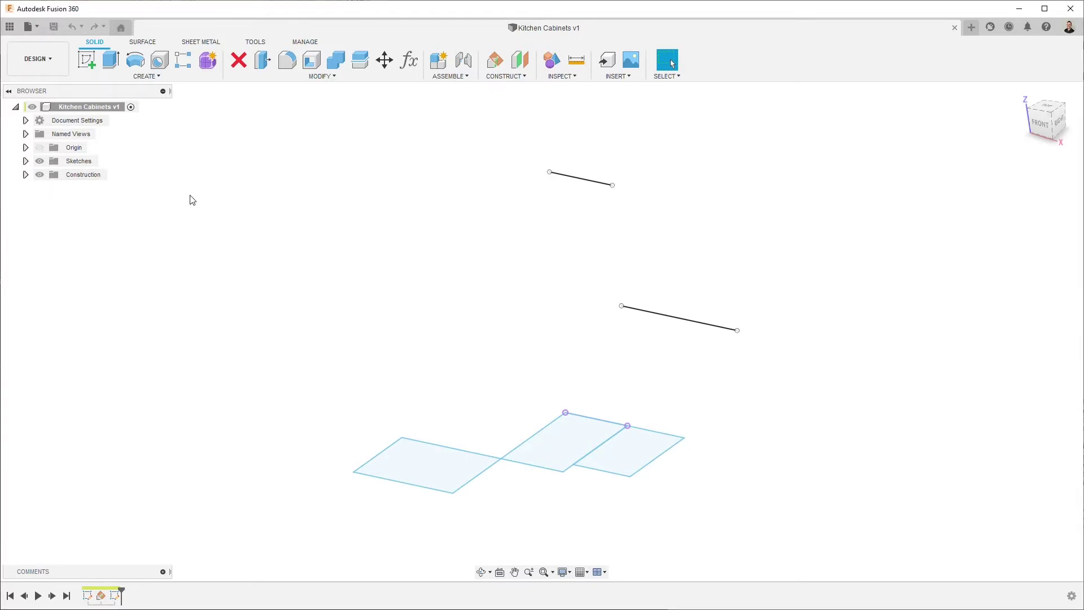
left_click(9, 26)
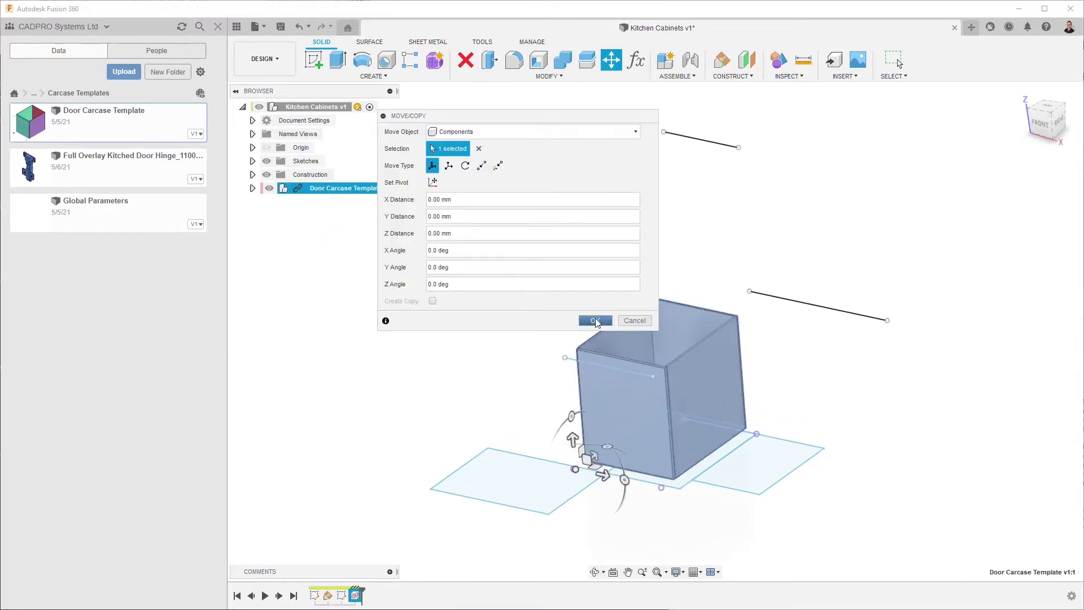
Step: Accept Door Carcase Template's placement at the origin with zero offset
left_click_drag(582, 116, 974, 112)
scroll(554, 213, "down", 1)
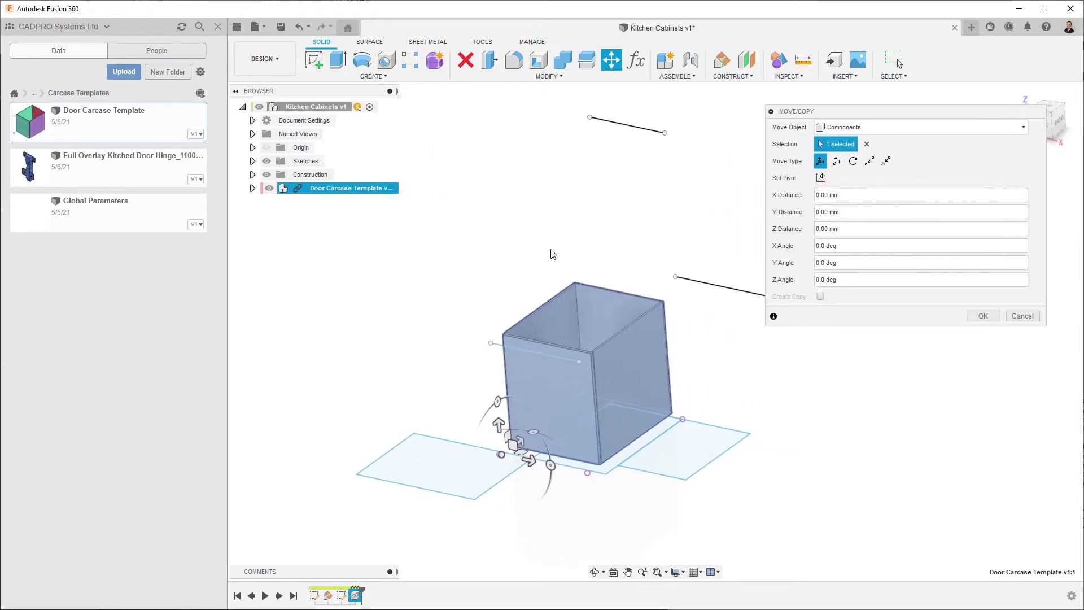
middle_click_drag(594, 374, 600, 392, "shift")
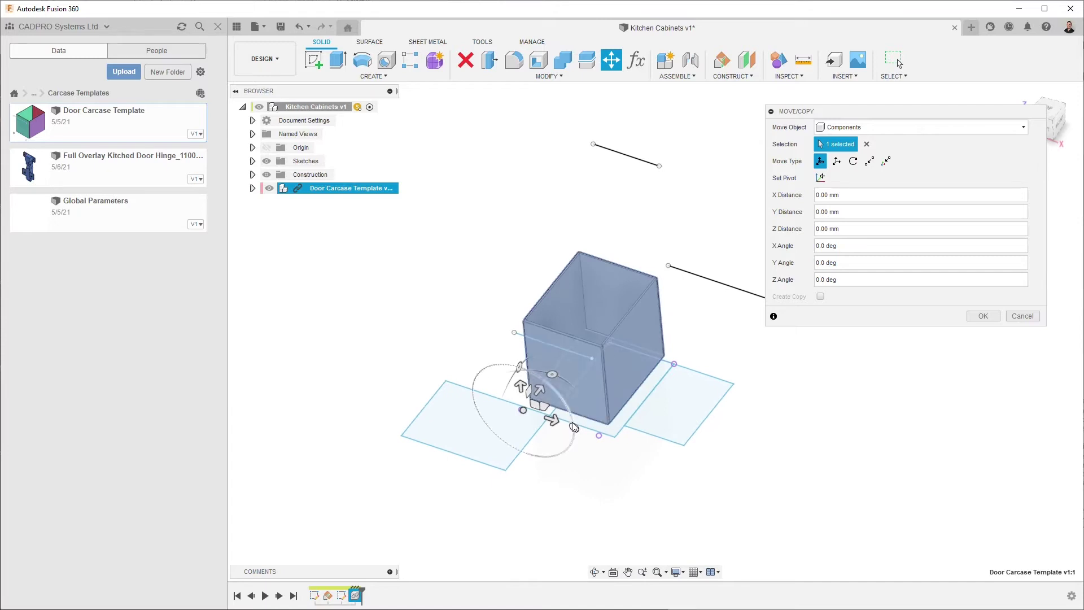
scroll(615, 446, "up", 2)
scroll(604, 503, "up", 1)
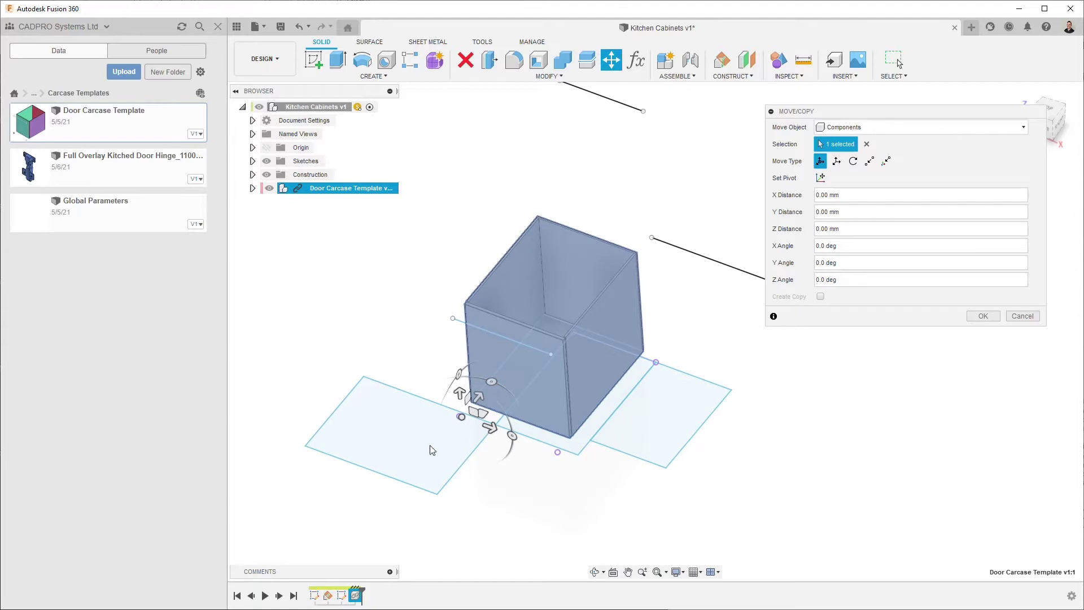
left_click(970, 316)
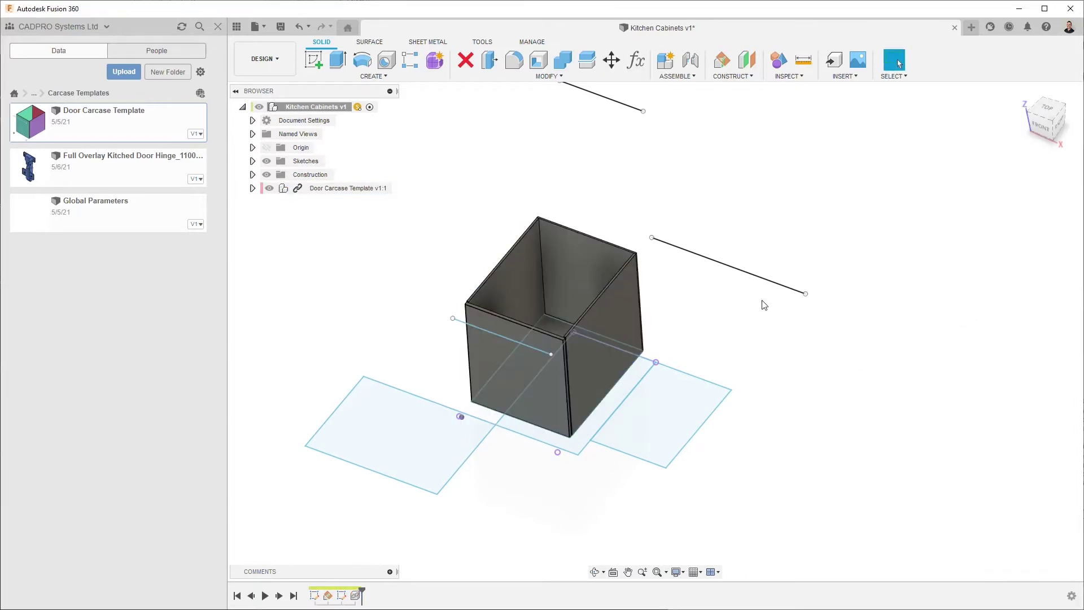
Step: Start Save As and Replace on the carcase and create a new 'Kitchen Cabinets' folder
right_click(333, 192)
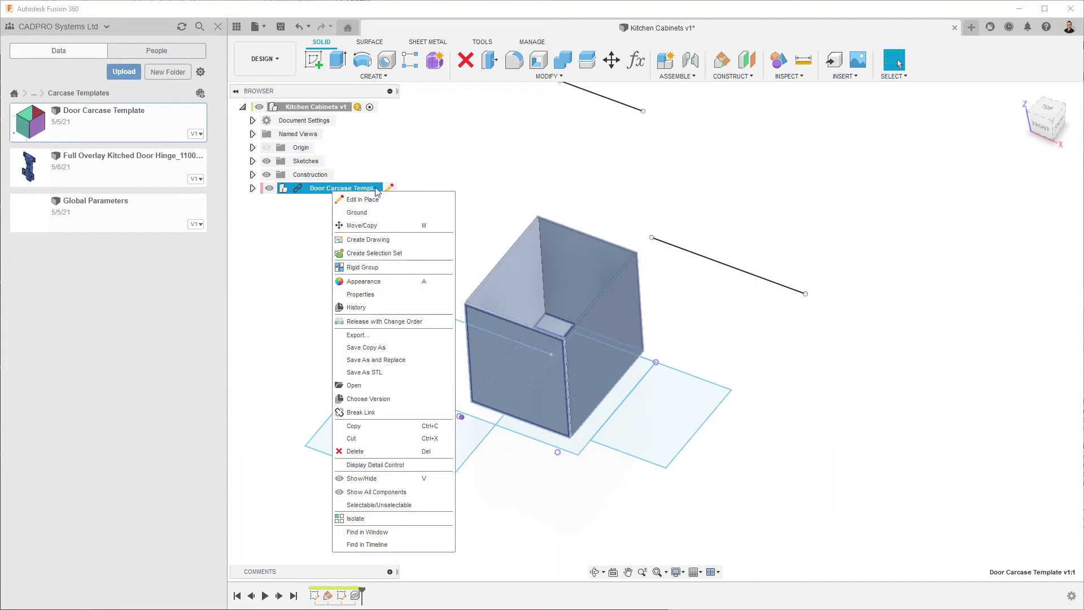
left_click(375, 360)
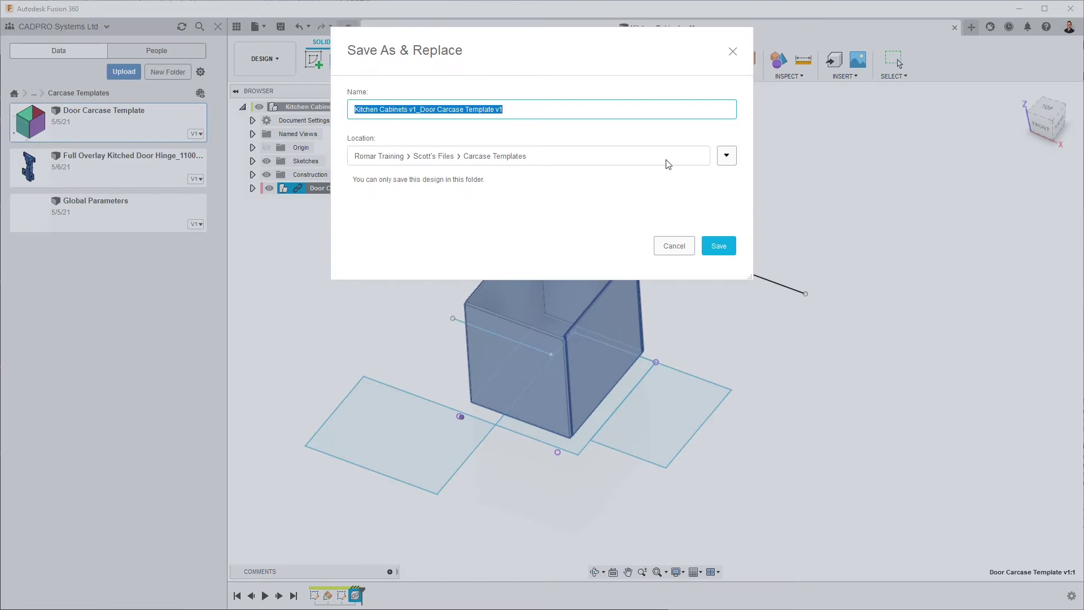
left_click(726, 155)
left_click(576, 253)
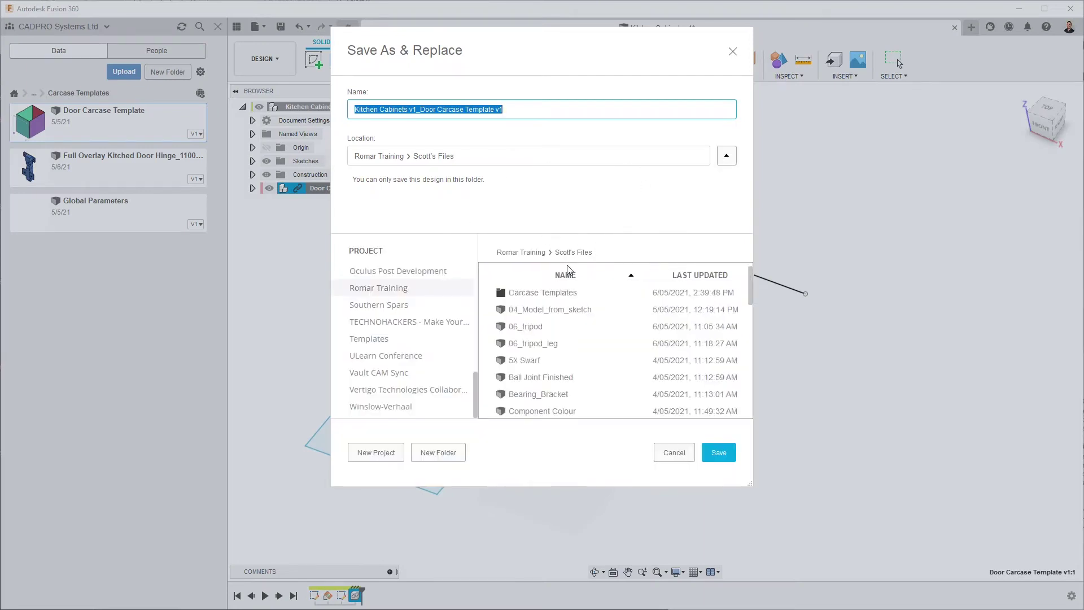
left_click(438, 452)
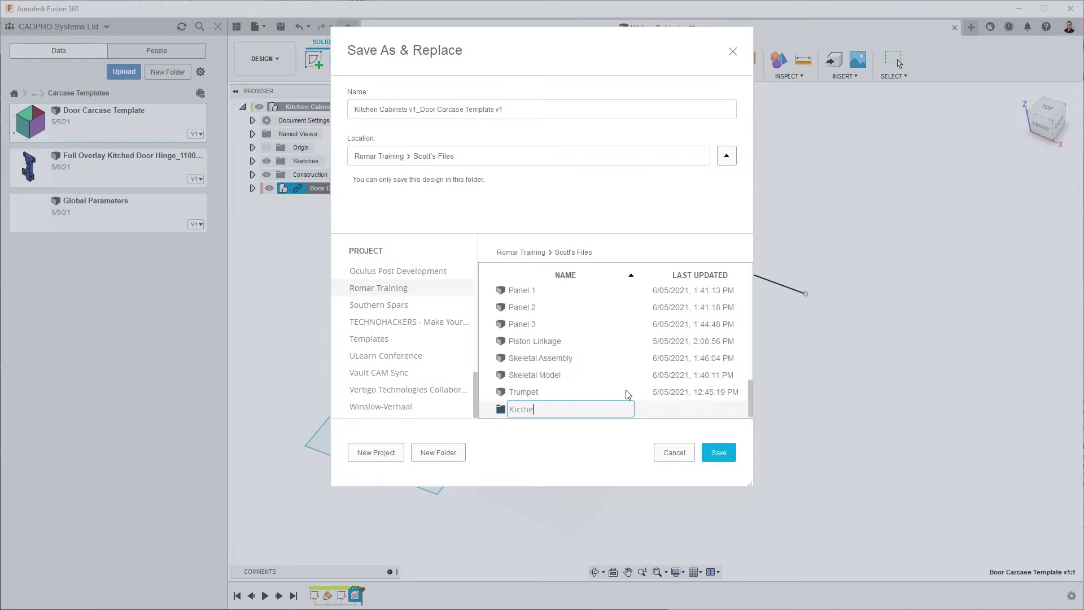
type("Kitchen Cabinets")
key("Return")
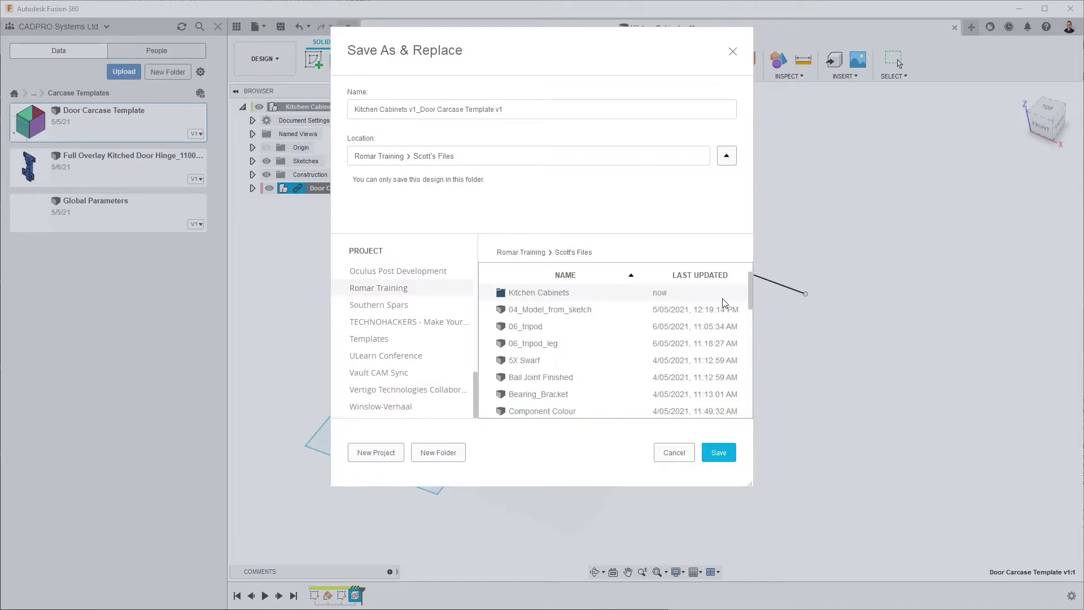
Step: Save the component into the Kitchen Cabinets folder as new design 'Cabinet 1'
double_click(525, 292)
left_click(522, 109)
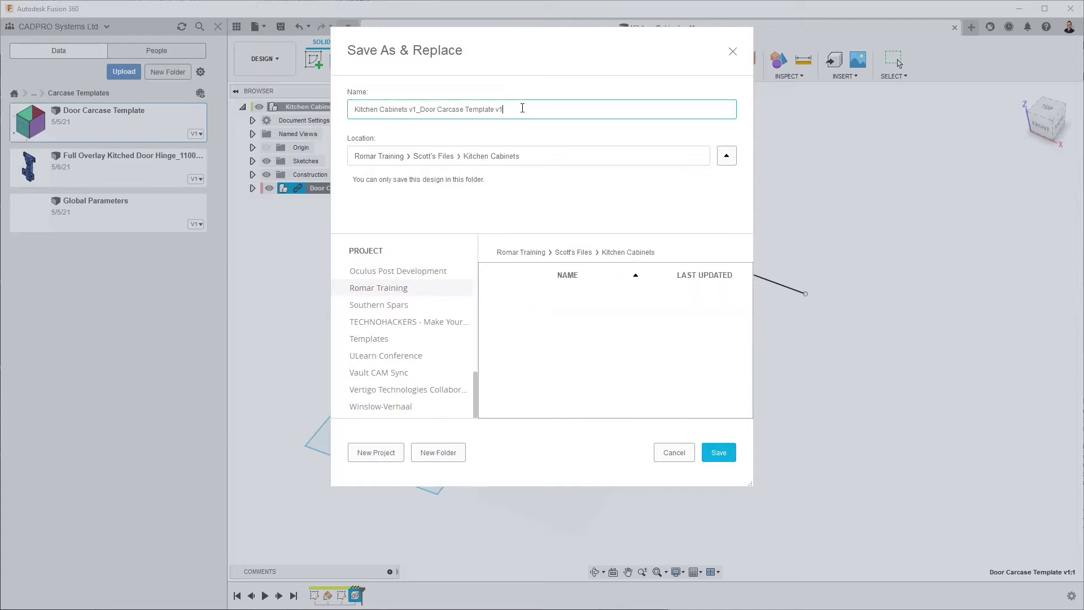
triple_click(410, 109)
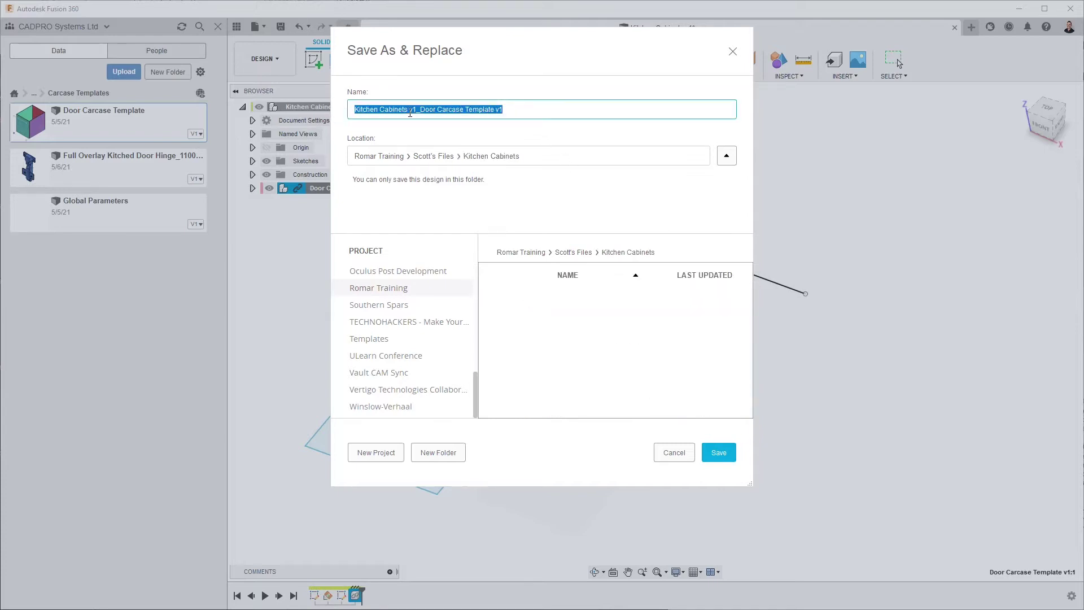
type("Cabinet")
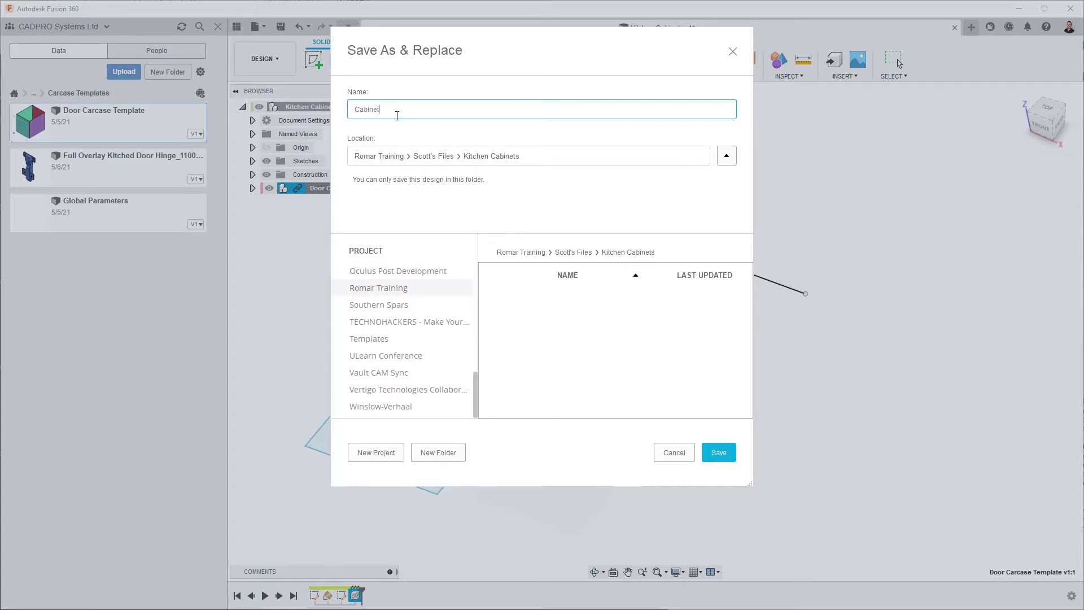
key("Return")
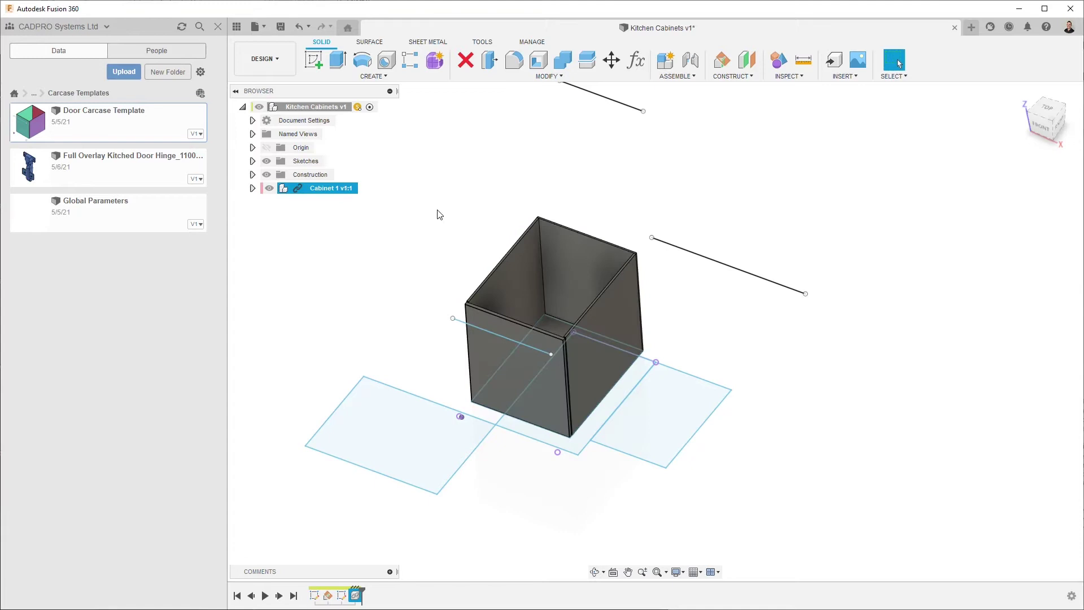
Step: Open the Cabinet 1 v1:1 component as its own design
middle_click_drag(439, 213, 458, 220)
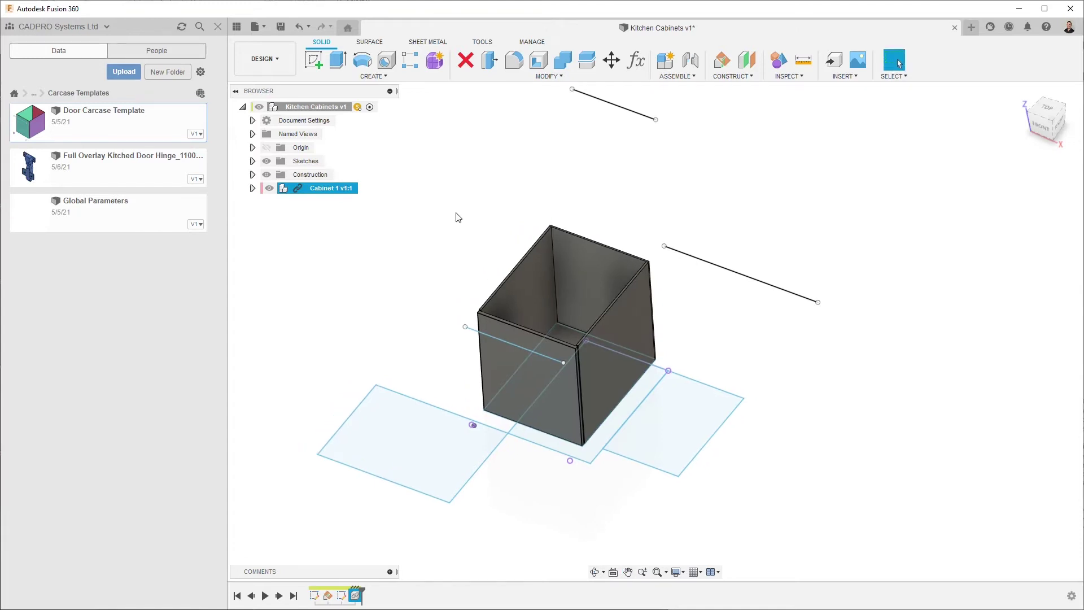
right_click(346, 191)
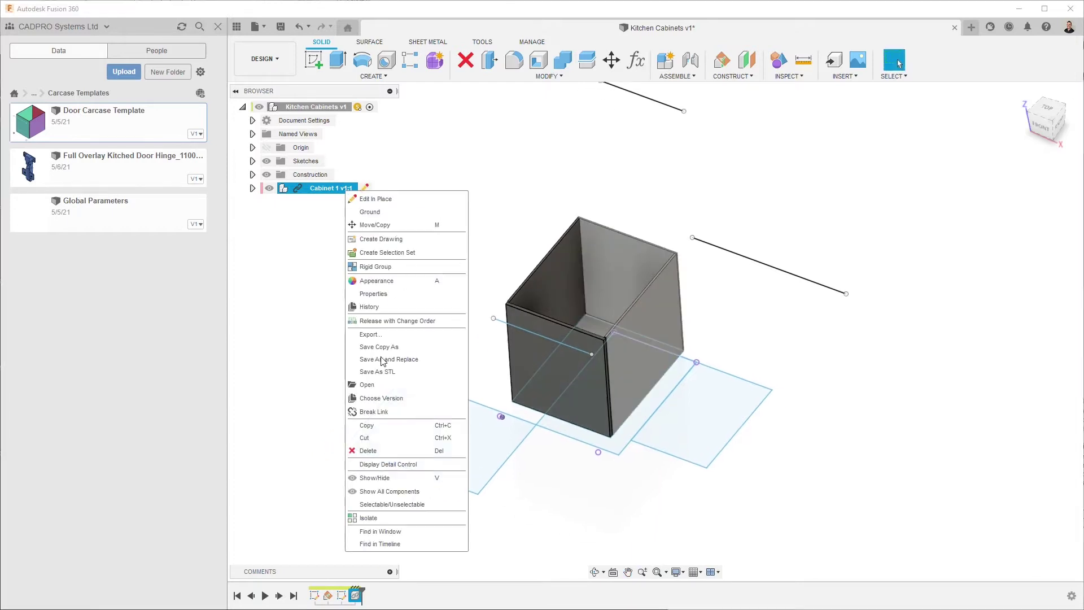
left_click(366, 384)
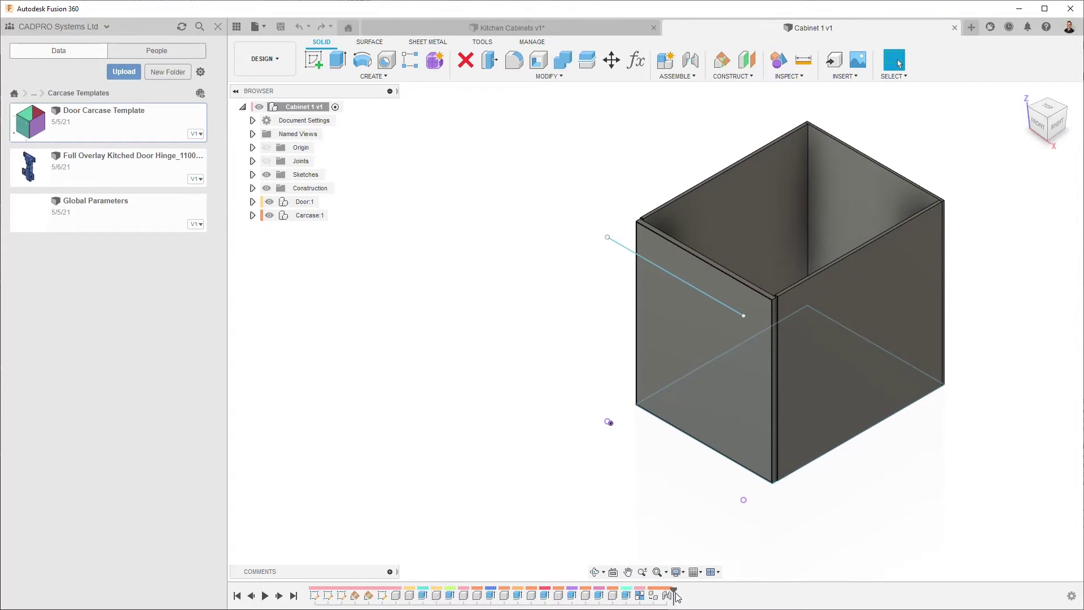
Step: Roll the timeline to the start and derive from the Global Parameters design
left_click_drag(674, 589, 659, 590)
left_click_drag(289, 591, 305, 591)
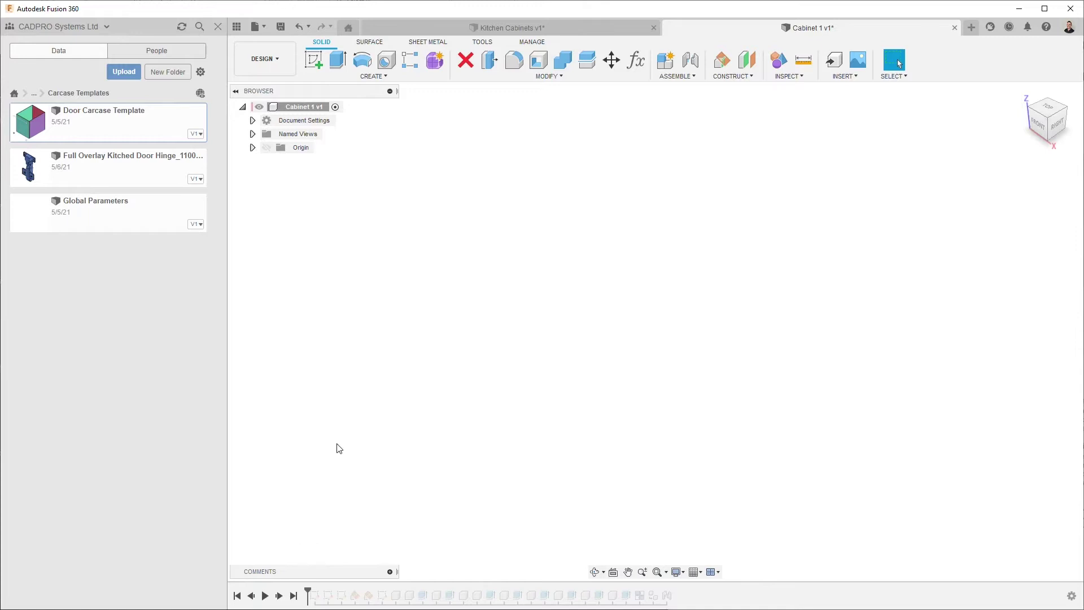
left_click(841, 65)
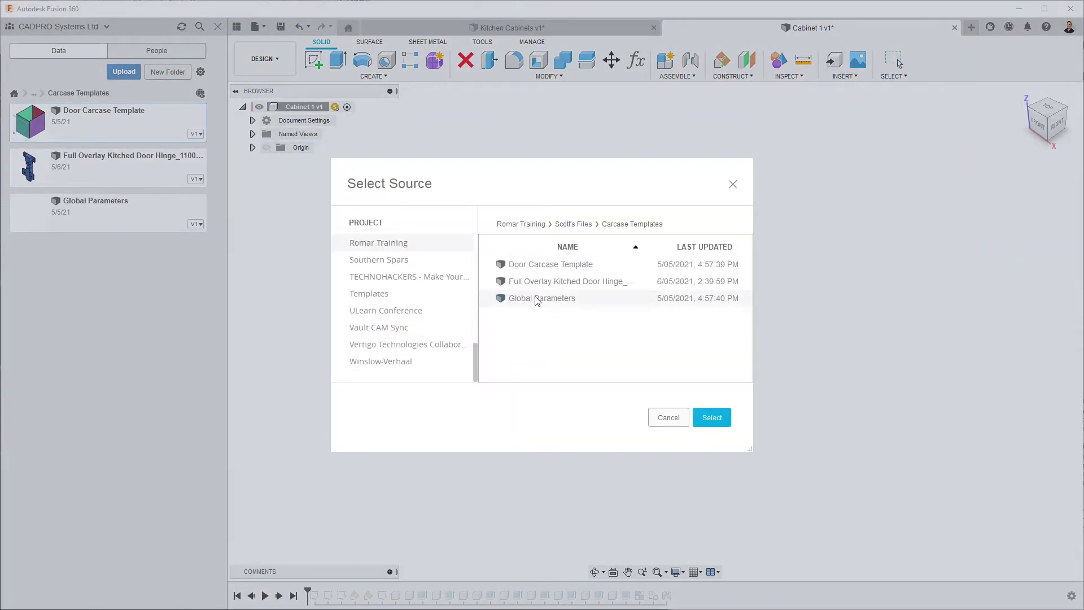
left_click(556, 300)
left_click(712, 418)
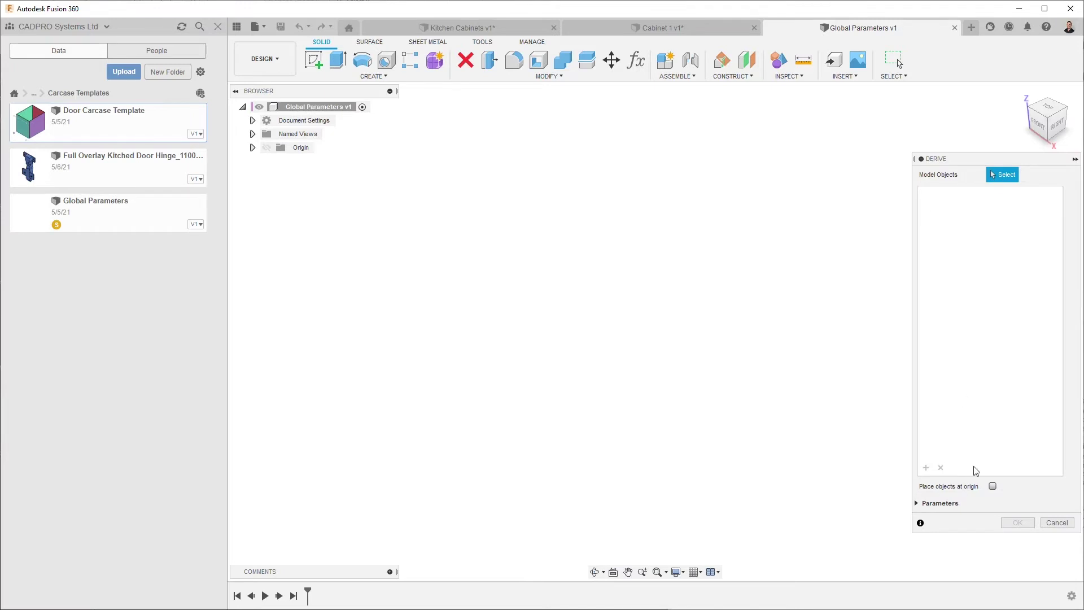
Step: Include the Favorites parameters in the derive and confirm it
left_click(917, 504)
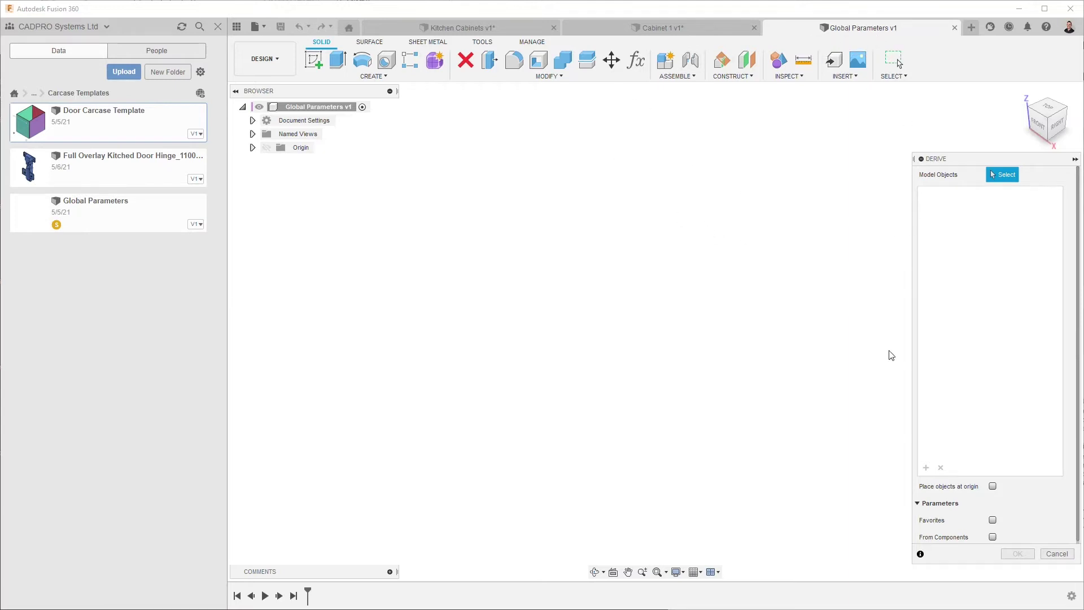
left_click(992, 519)
left_click(1017, 554)
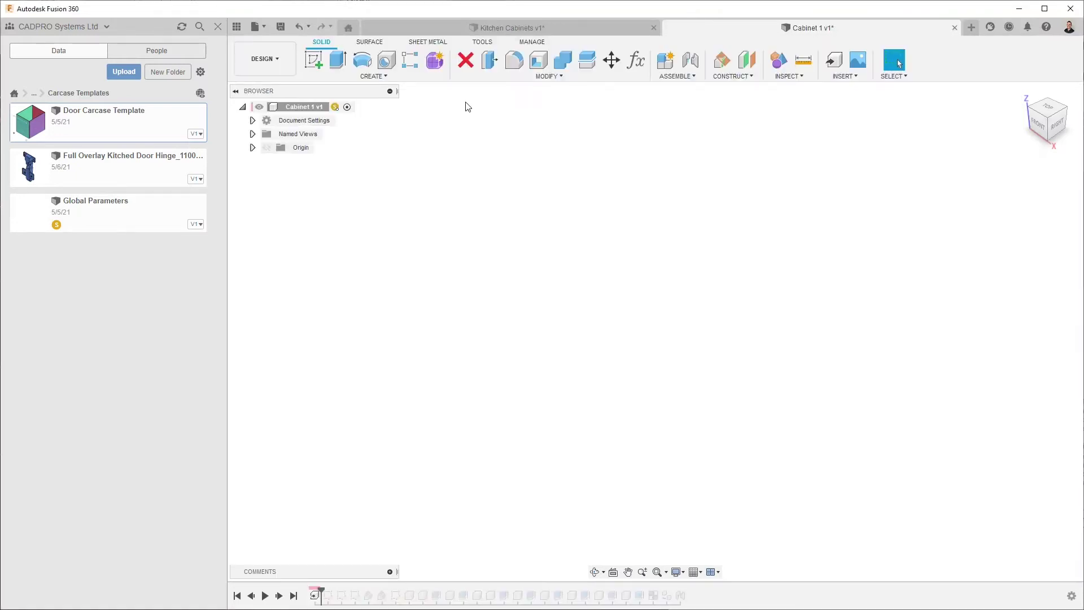
Step: In Change Parameters, set the BaseThick expression to BaseThick_Ref
left_click(636, 66)
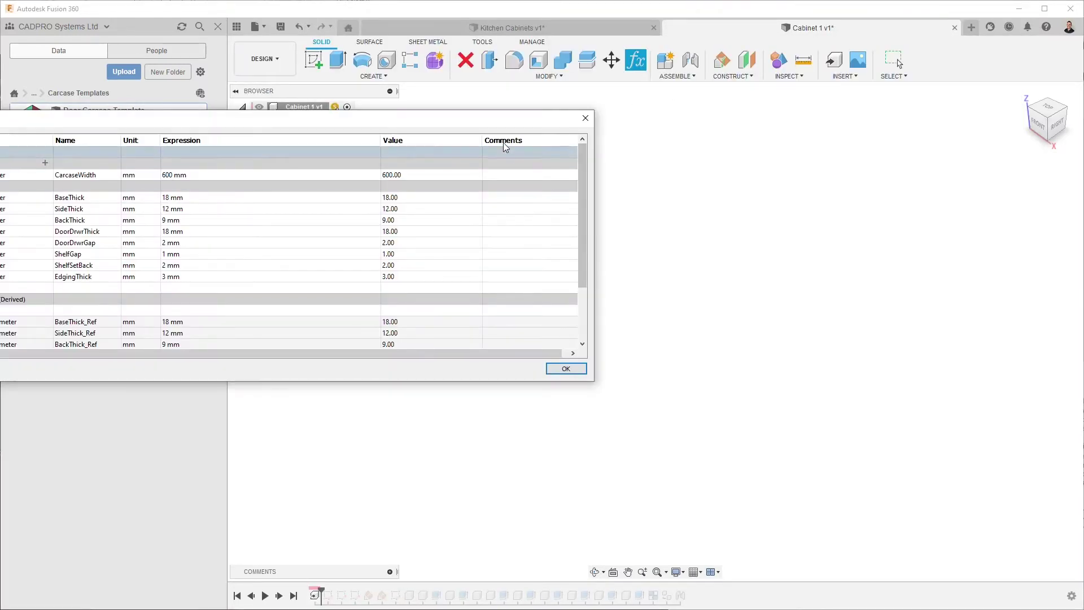
left_click_drag(513, 129, 857, 180)
scroll(436, 327, "down", 2)
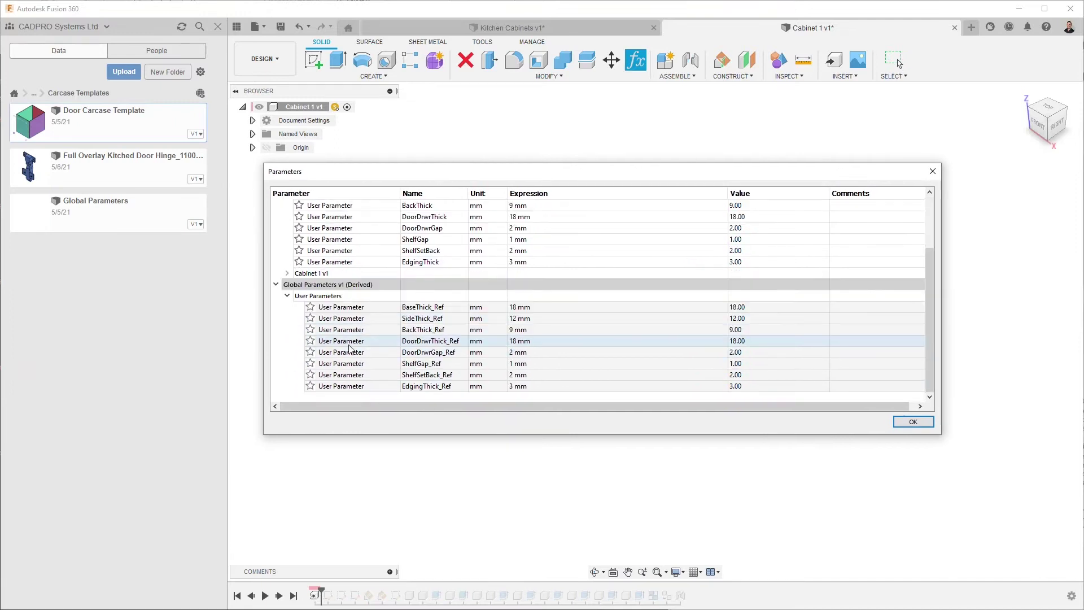
scroll(459, 310, "up", 2)
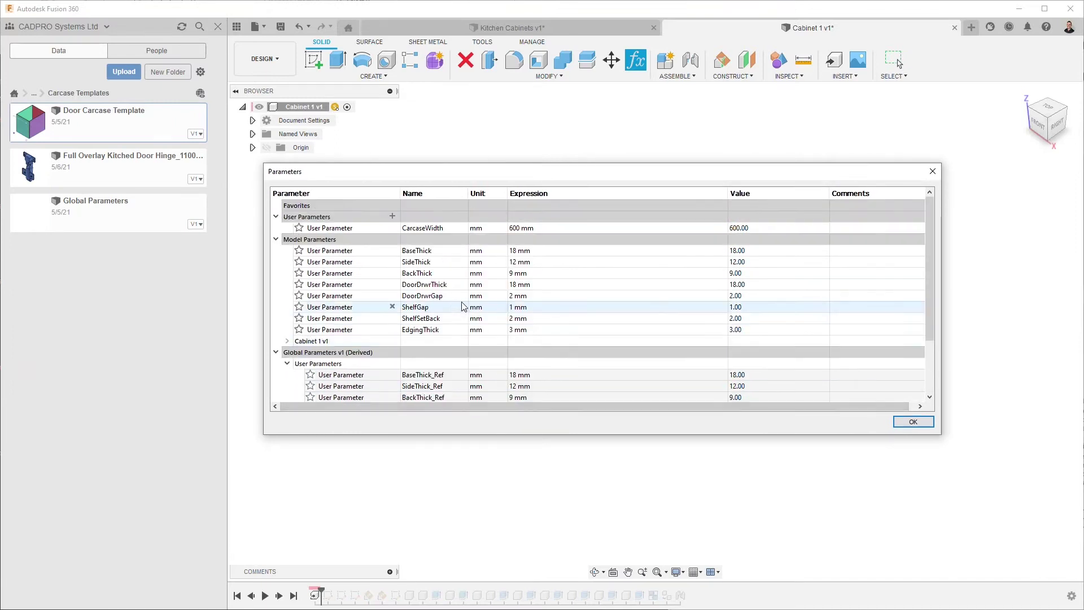
scroll(431, 309, "down", 2)
scroll(432, 294, "up", 2)
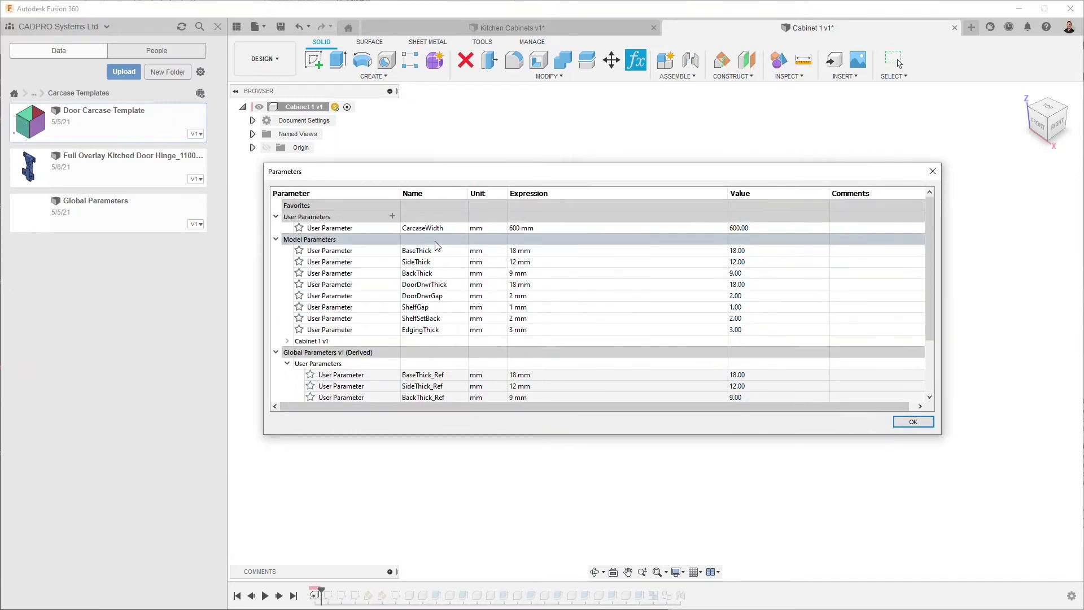
double_click(438, 251)
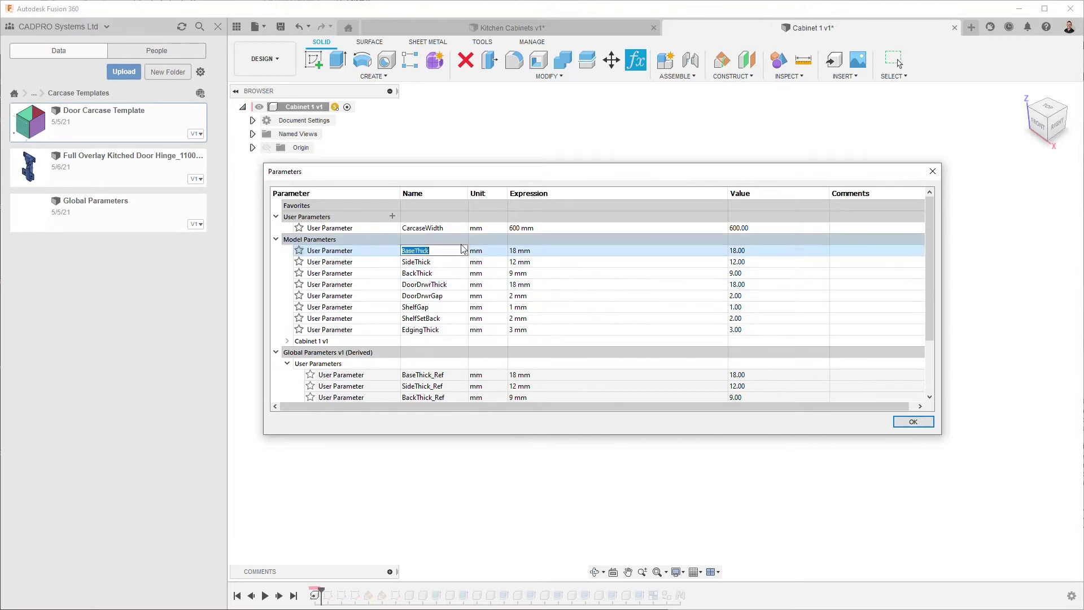
double_click(546, 252)
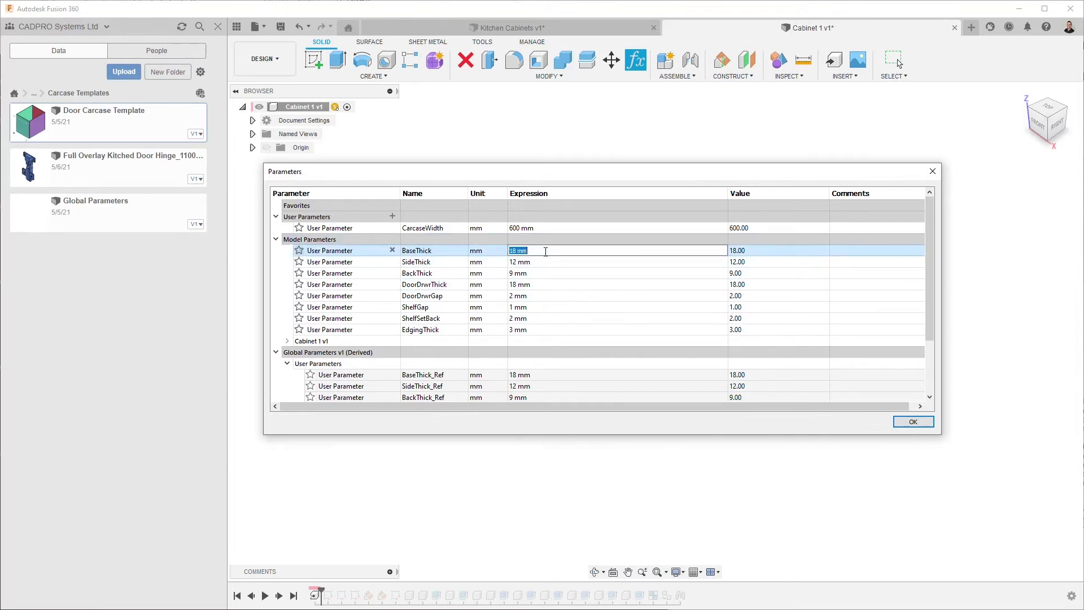
left_click_drag(490, 175, 522, 201)
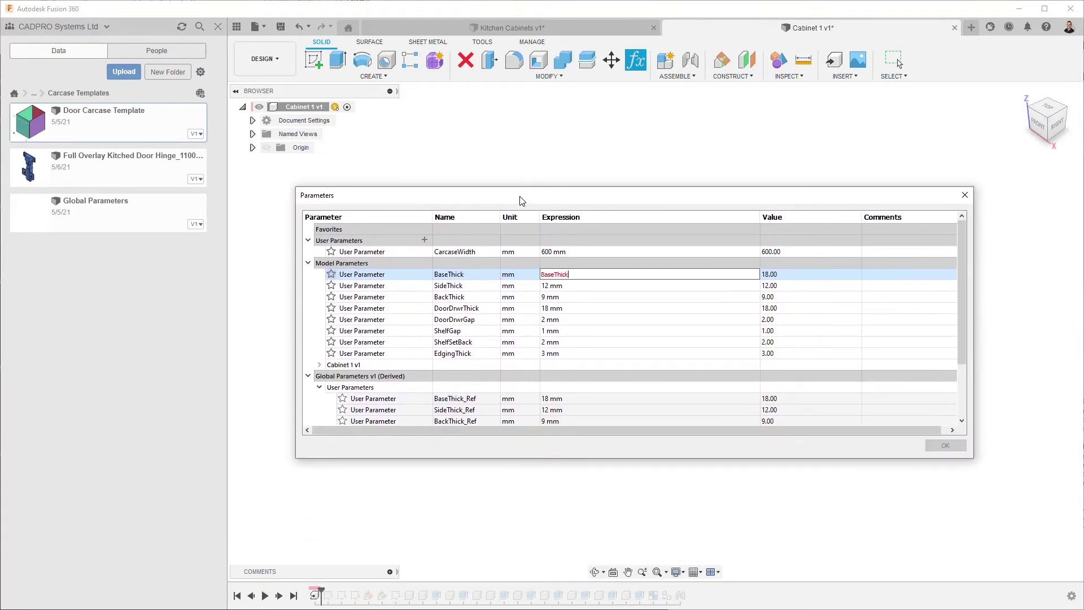
type("BaseThick_Ref")
key("Return")
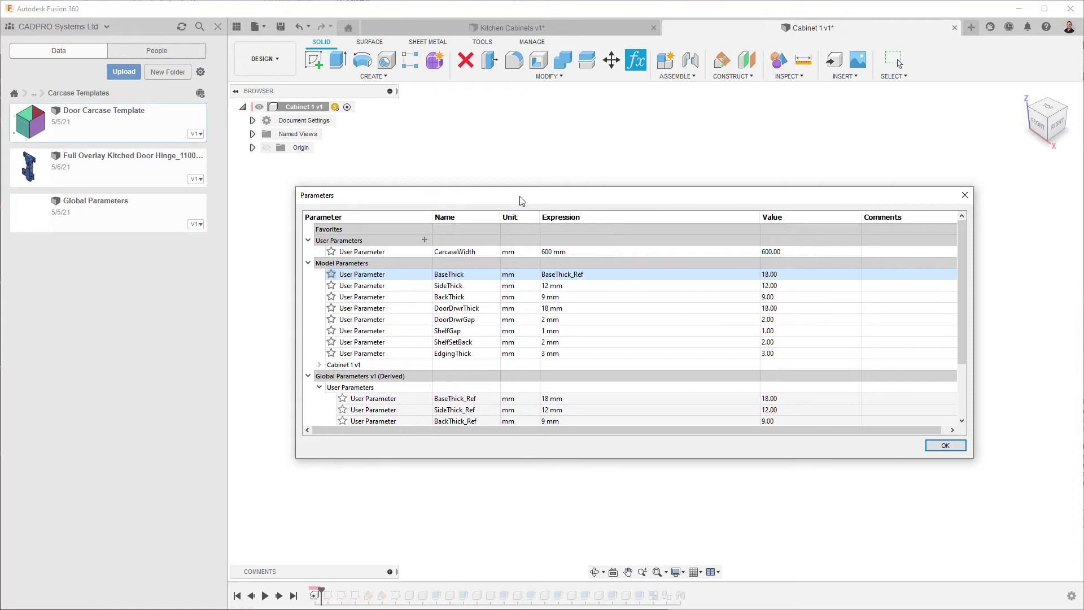
Step: Set the remaining model parameters through EdgingThick to their matching _Ref parameters
double_click(480, 284)
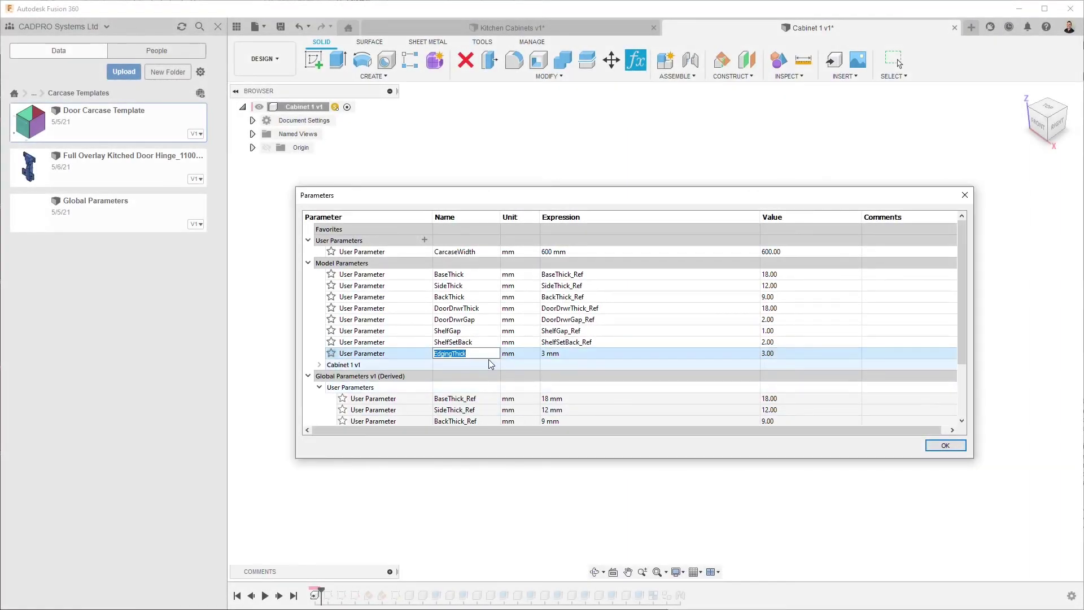
double_click(580, 353)
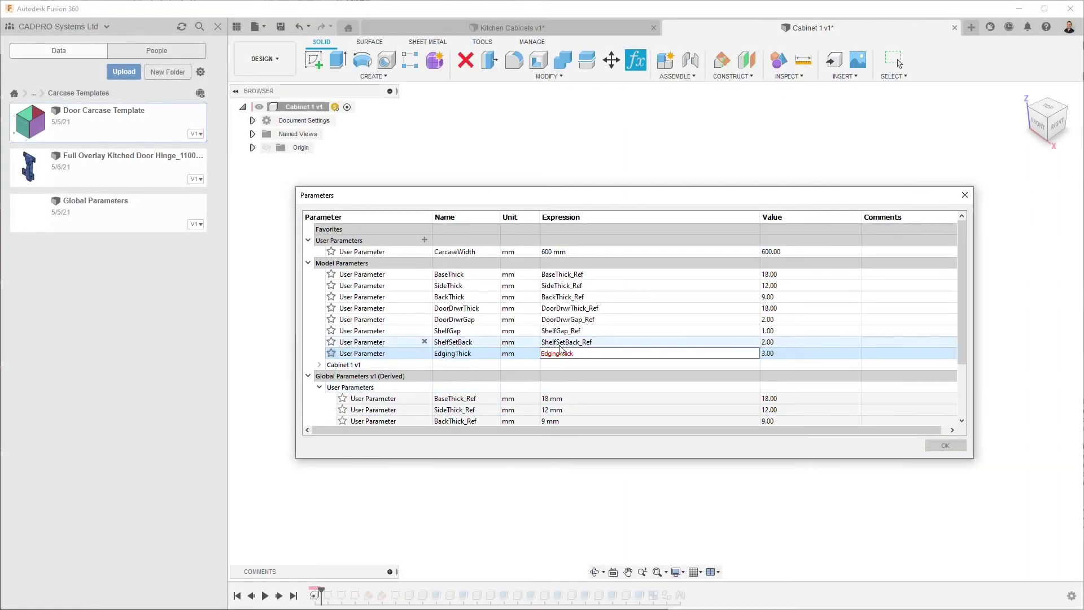
key("Return")
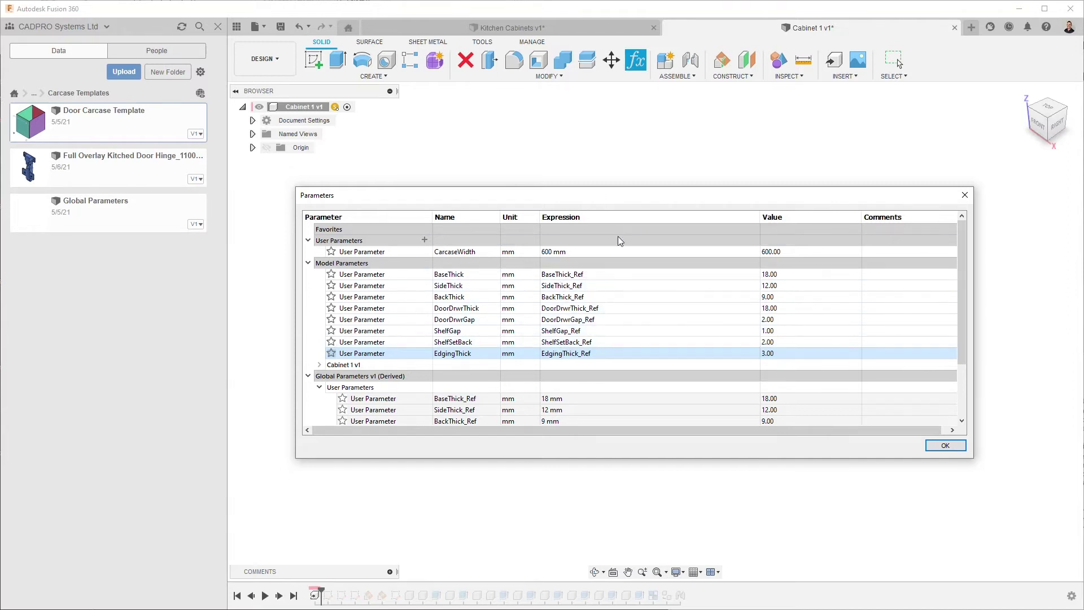
scroll(587, 305, "down", 2)
scroll(387, 305, "up", 2)
left_click_drag(569, 201, 573, 201)
scroll(416, 363, "down", 2)
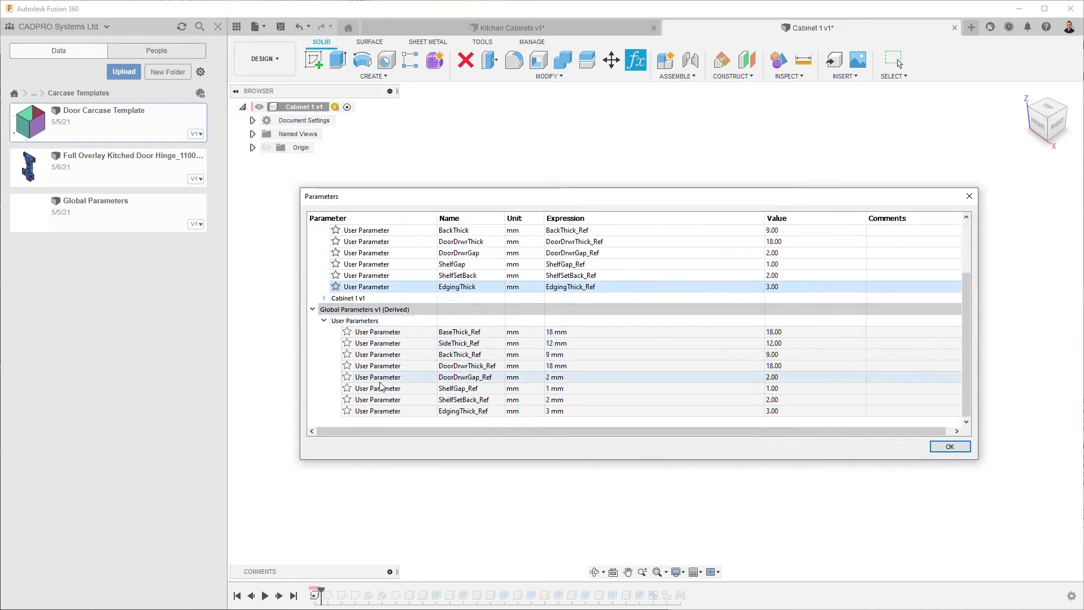
Step: Close the parameters list, move the timeline to the end, and edit the base sketch
left_click(948, 446)
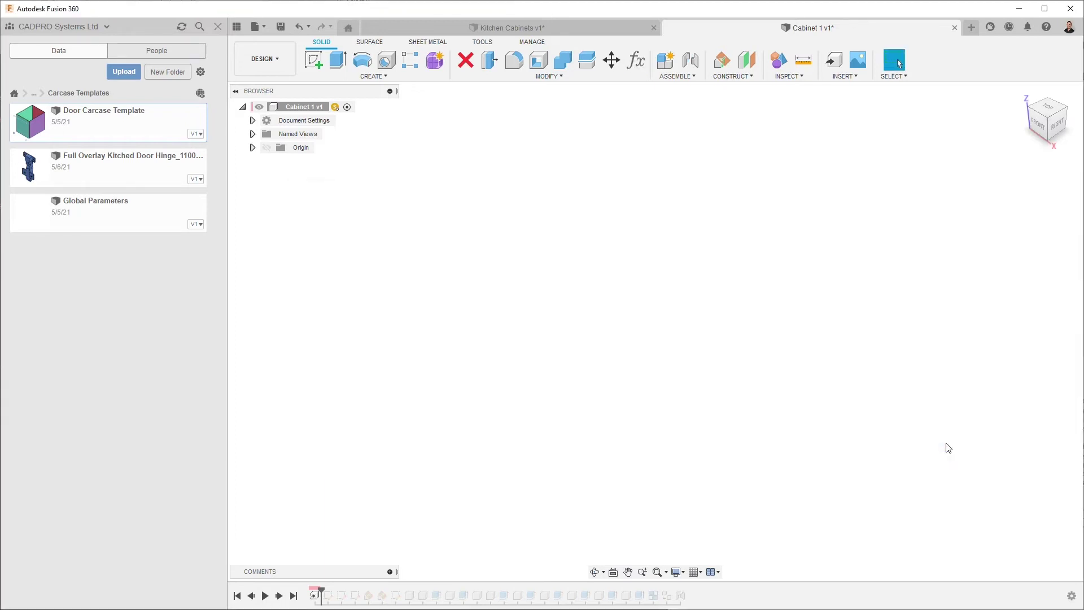
left_click(293, 596)
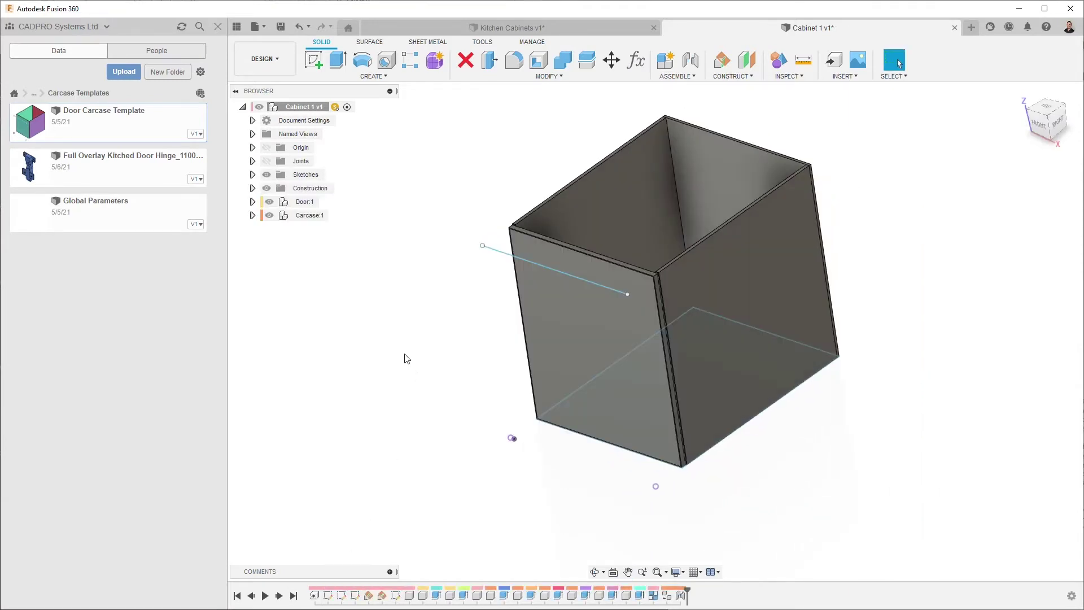
double_click(328, 595)
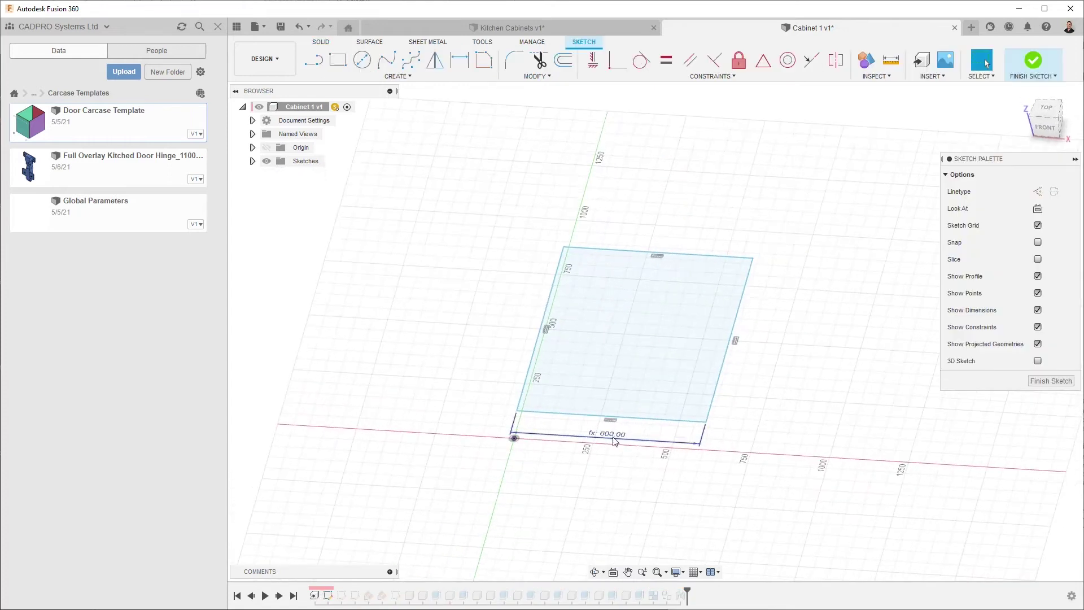
Step: Delete the fx 600.00 width dimension from the base sketch
left_click(615, 440)
middle_click_drag(594, 277, 626, 453, "shift")
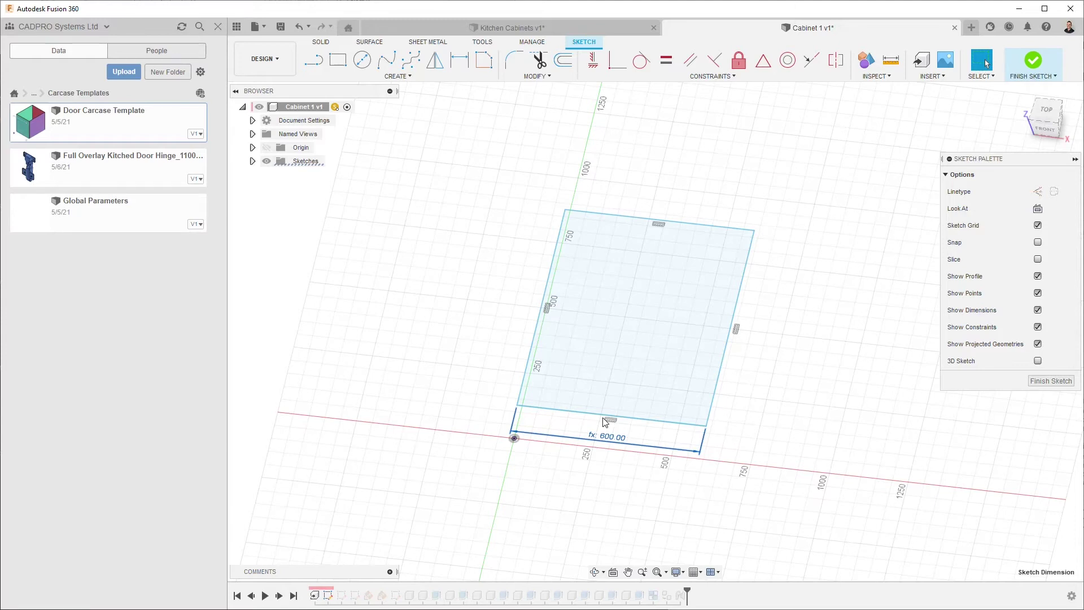
key("Delete")
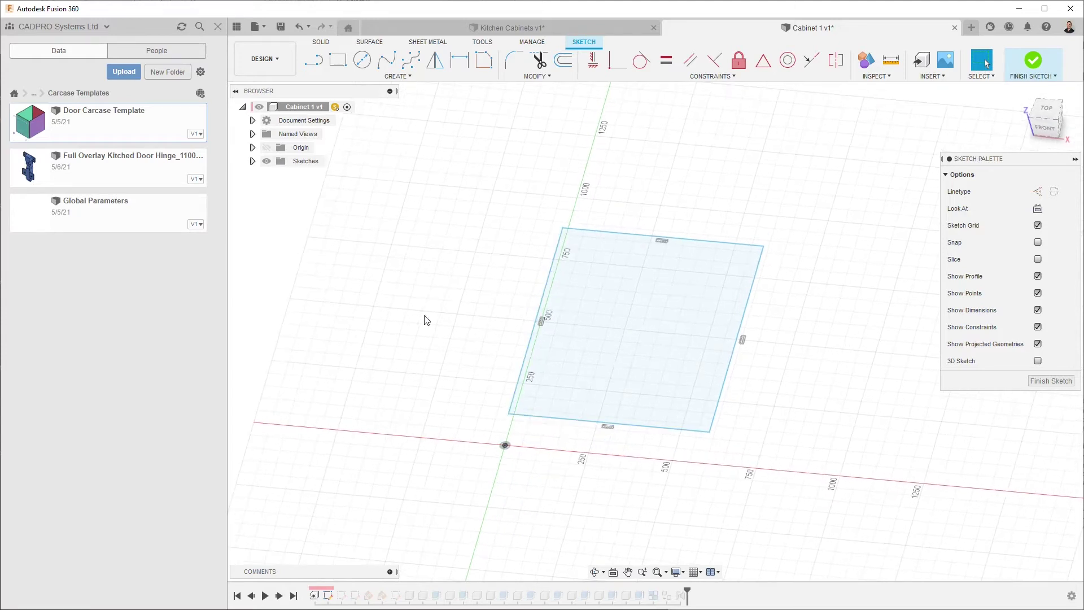
middle_click_drag(481, 307, 486, 295, "shift")
right_click(486, 292)
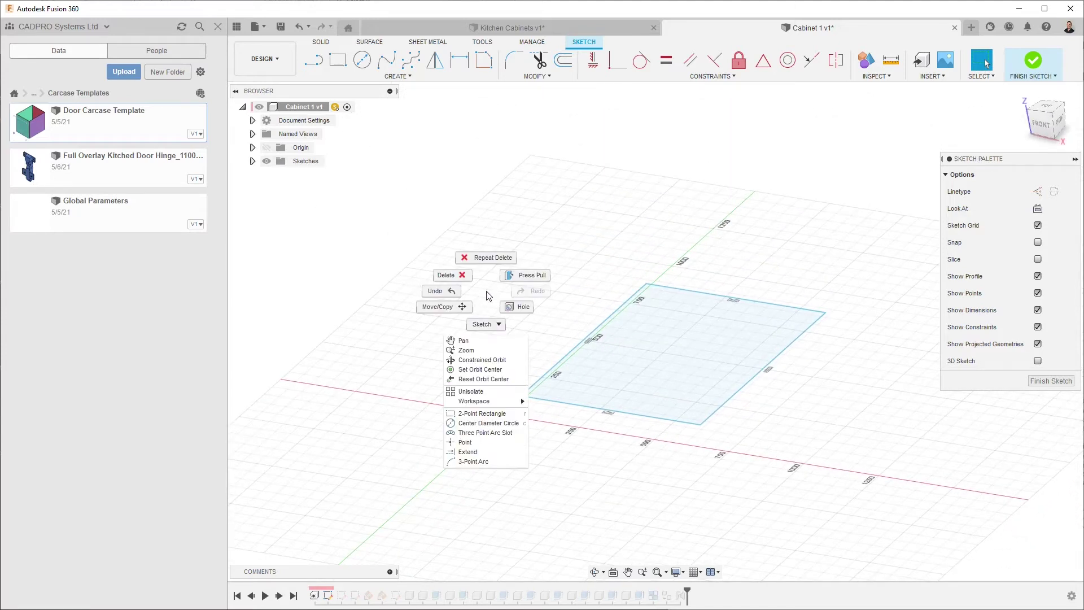
key("Escape")
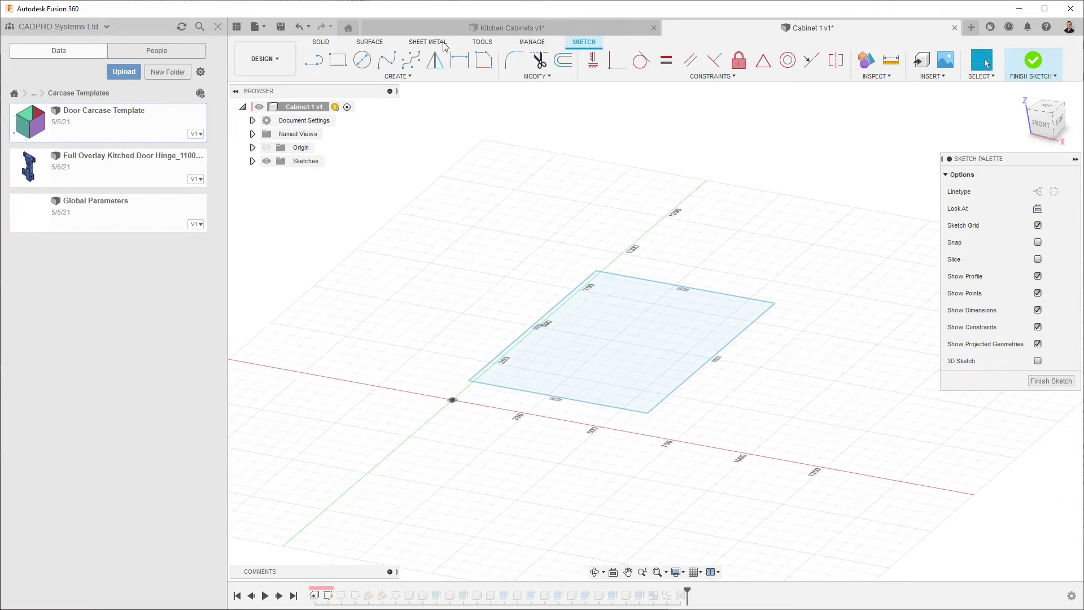
Step: Finish the sketch and drag its corner and free line end to test resizing
left_click(1027, 62)
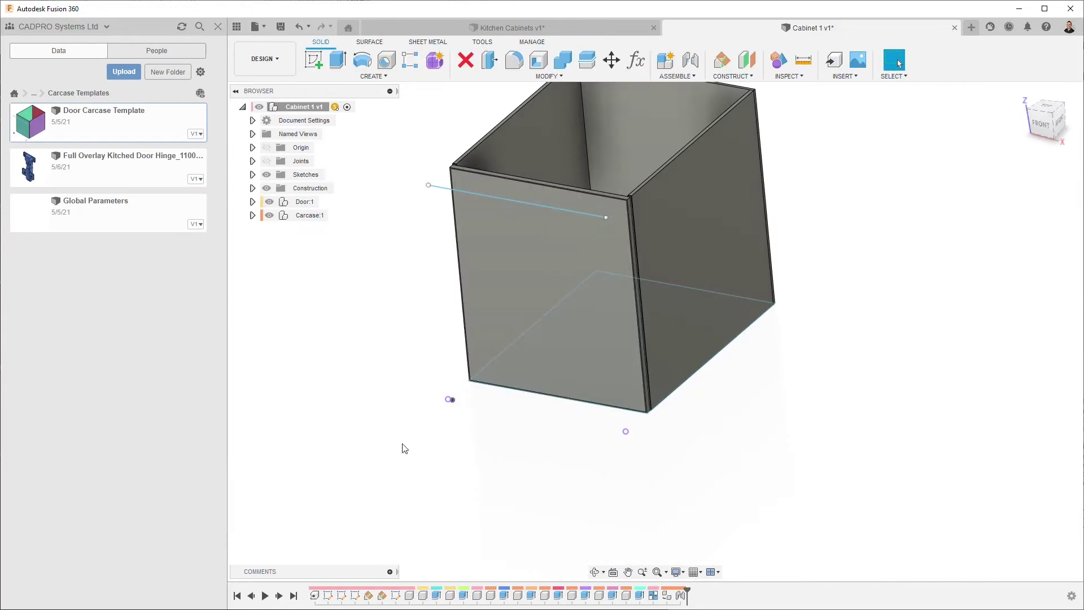
middle_click_drag(780, 345, 777, 394)
mouse_move(776, 389)
left_mouse_down()
mouse_move(847, 369)
mouse_move(719, 378)
left_mouse_up()
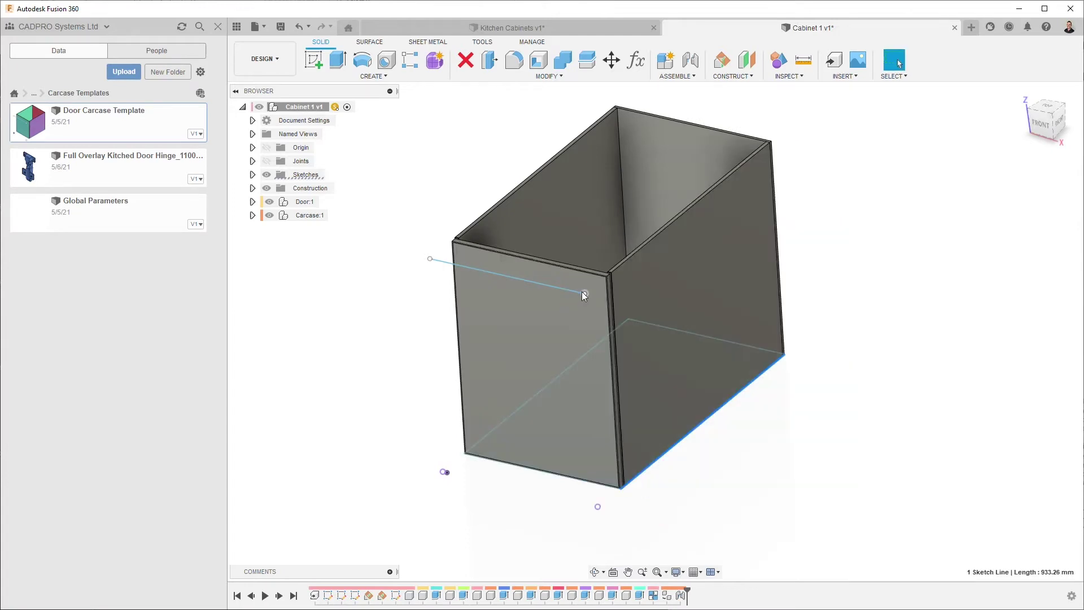
left_click_drag(582, 292, 586, 229)
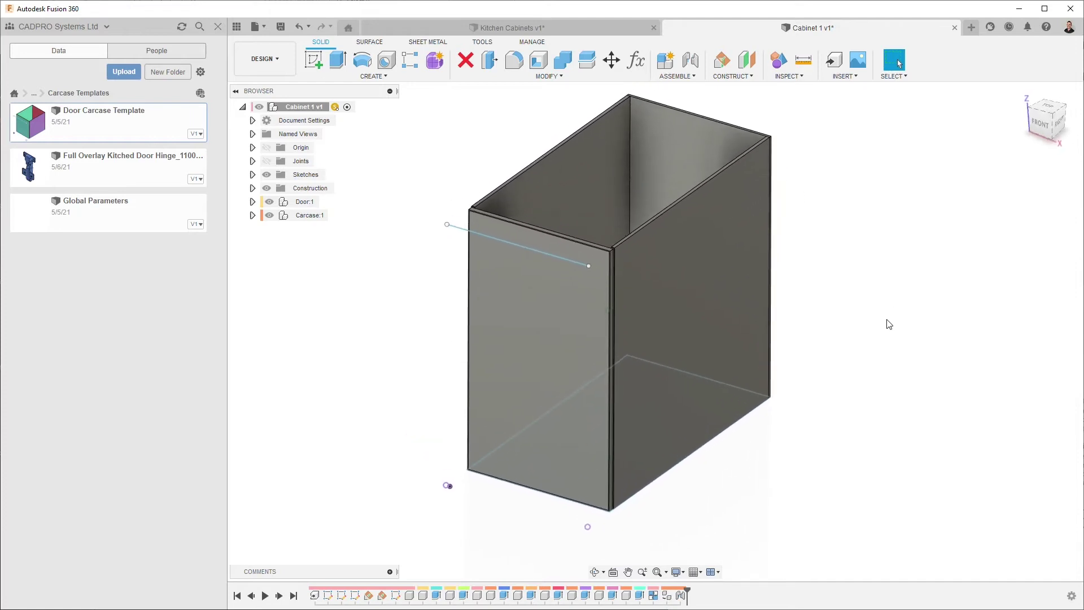
Step: Save a new version of Cabinet 1 and close its tab
left_click(273, 32)
left_click(546, 340)
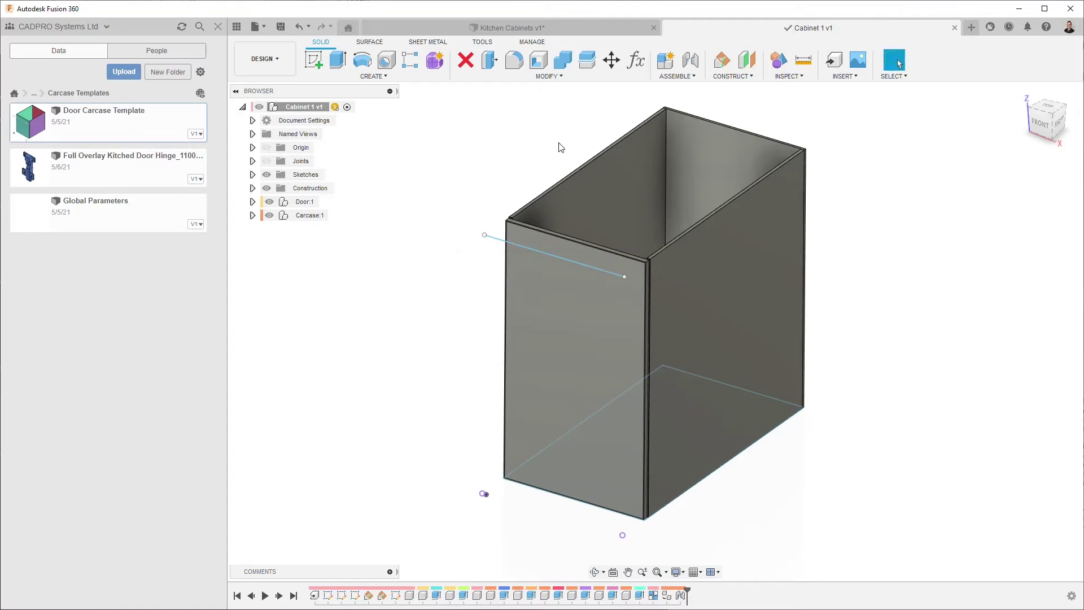
left_click(954, 27)
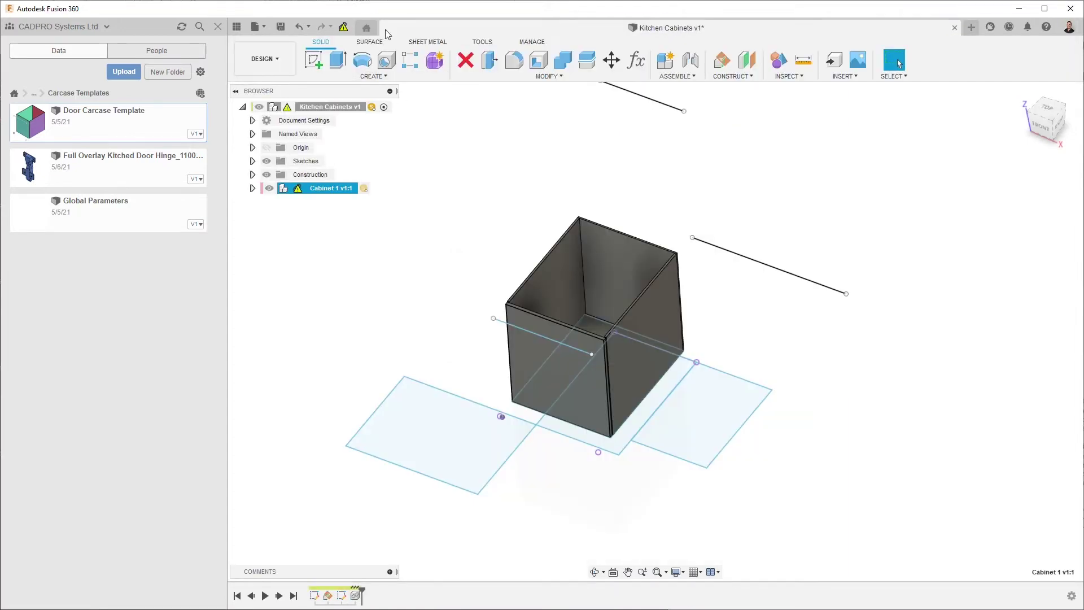
Step: Paste a copy of Cabinet 1 v2:1 placed 800 mm along X
left_click(479, 275)
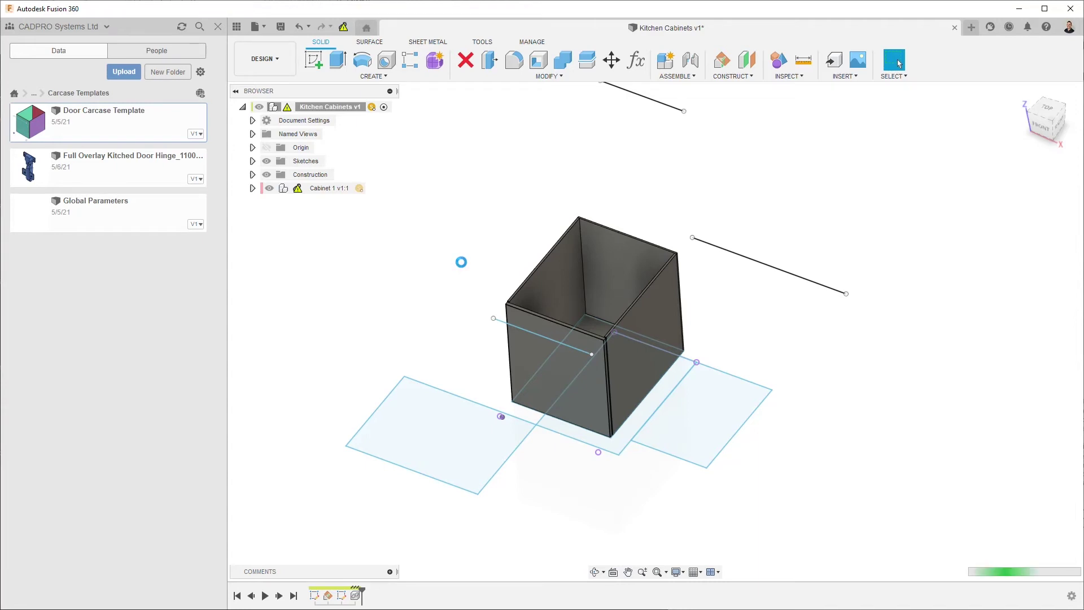
left_click(330, 187)
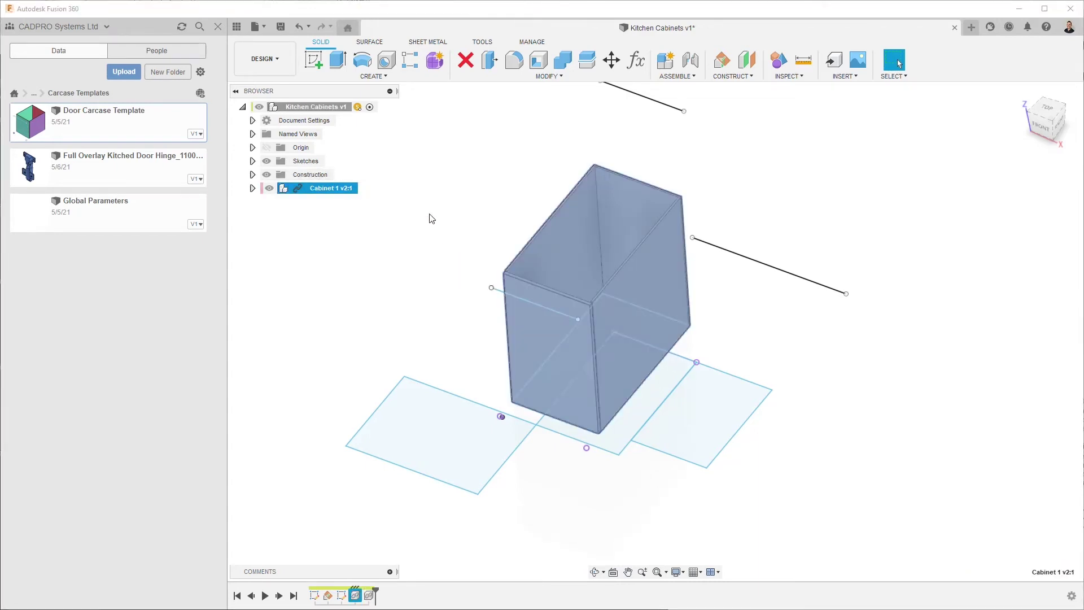
key("ctrl+v")
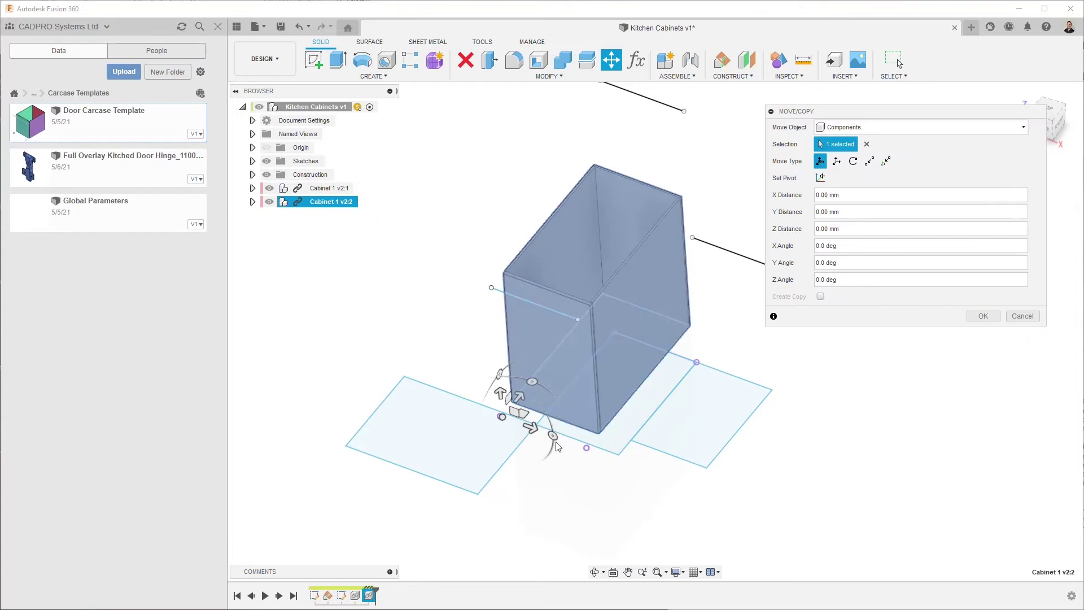
left_click_drag(525, 436, 665, 476)
left_click(983, 315)
Step: Save and replace the copied cabinet as new design 'Cabinet 2'
right_click(293, 202)
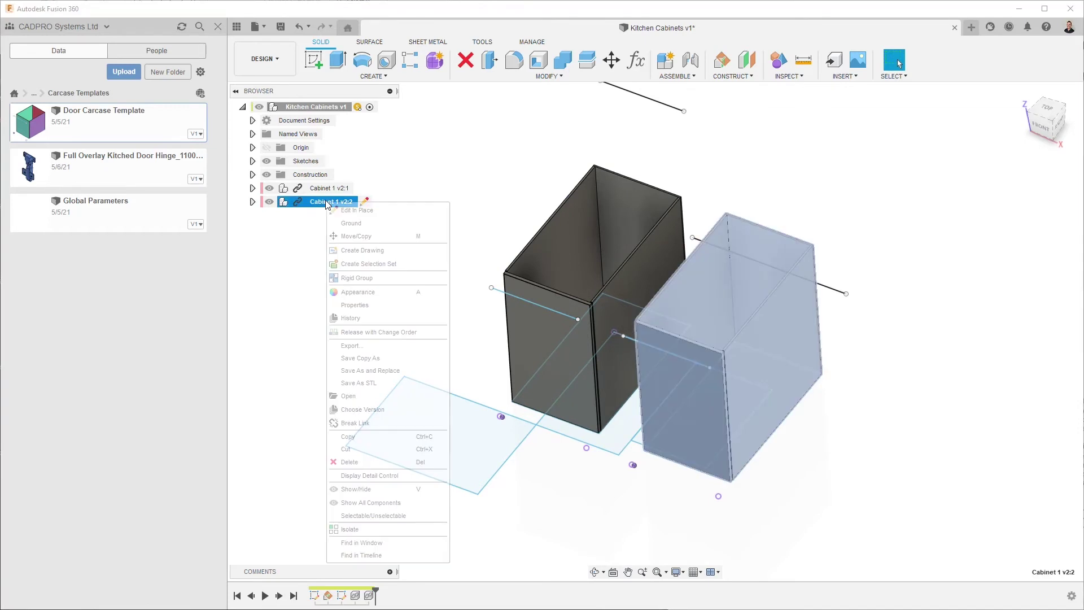
left_click(387, 367)
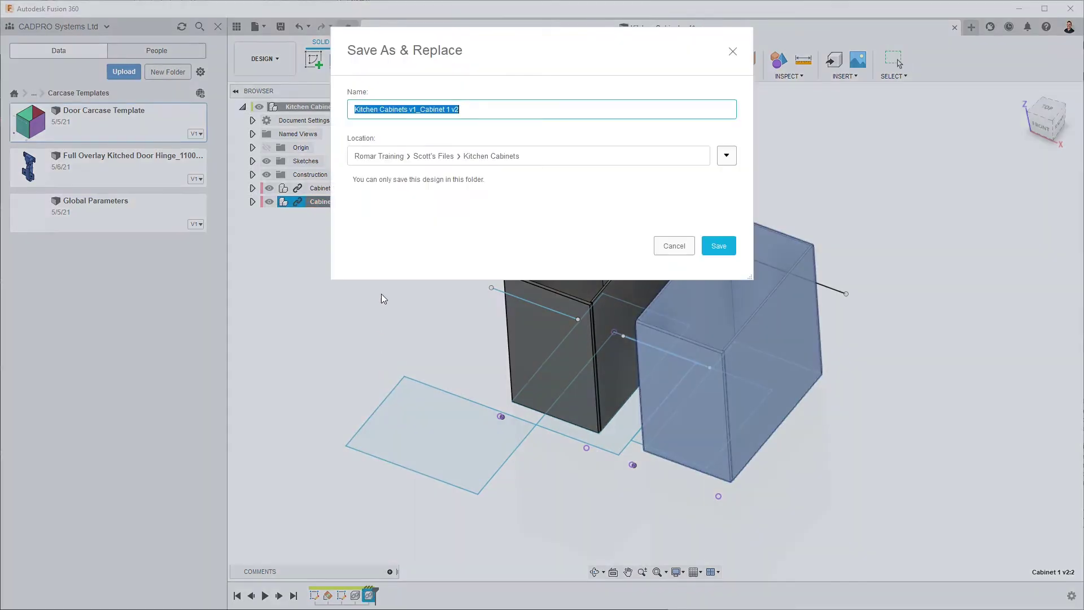
left_click(462, 110)
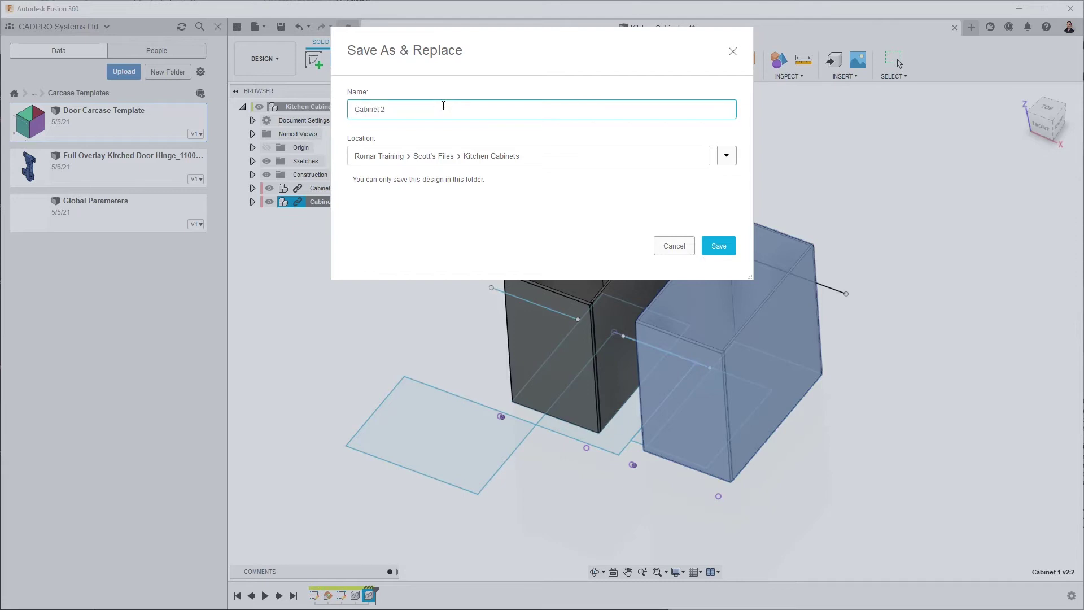
key("Return")
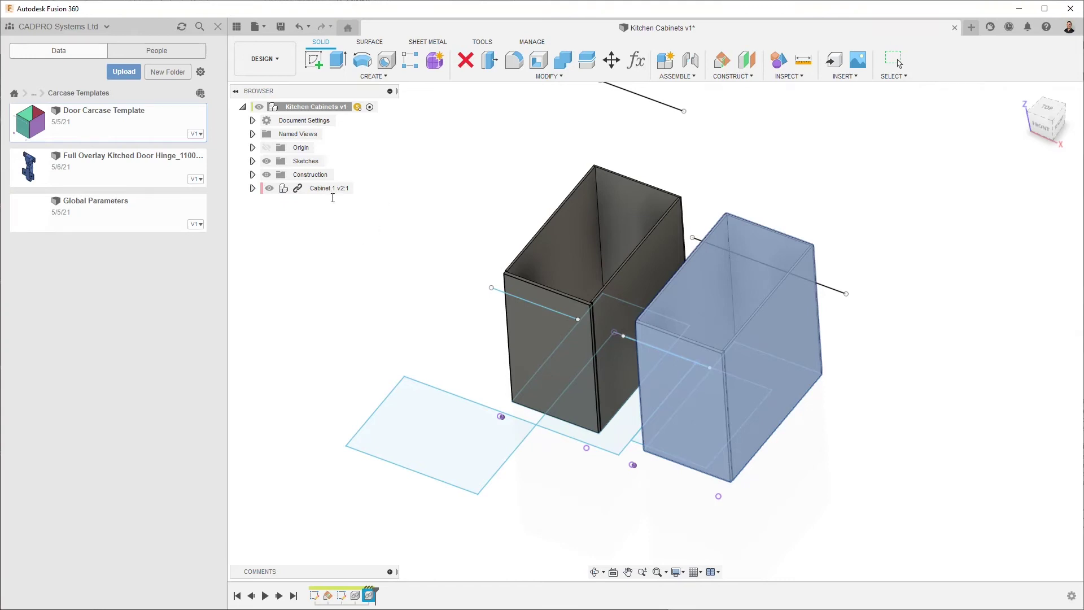
Step: Copy the Cabinet 2 component and paste a new instance of it
right_click(326, 203)
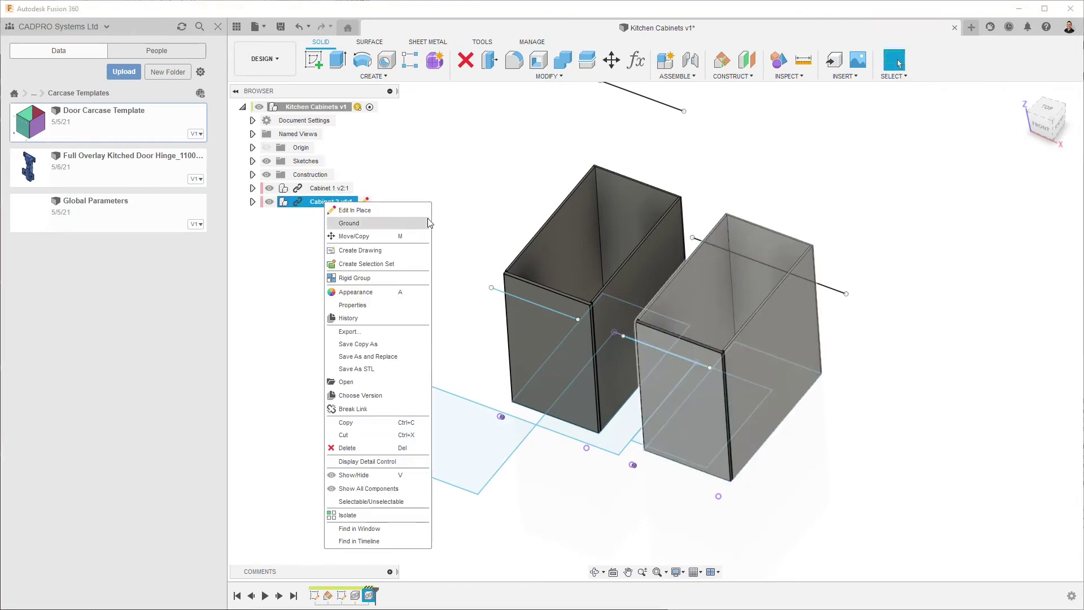
left_click(370, 422)
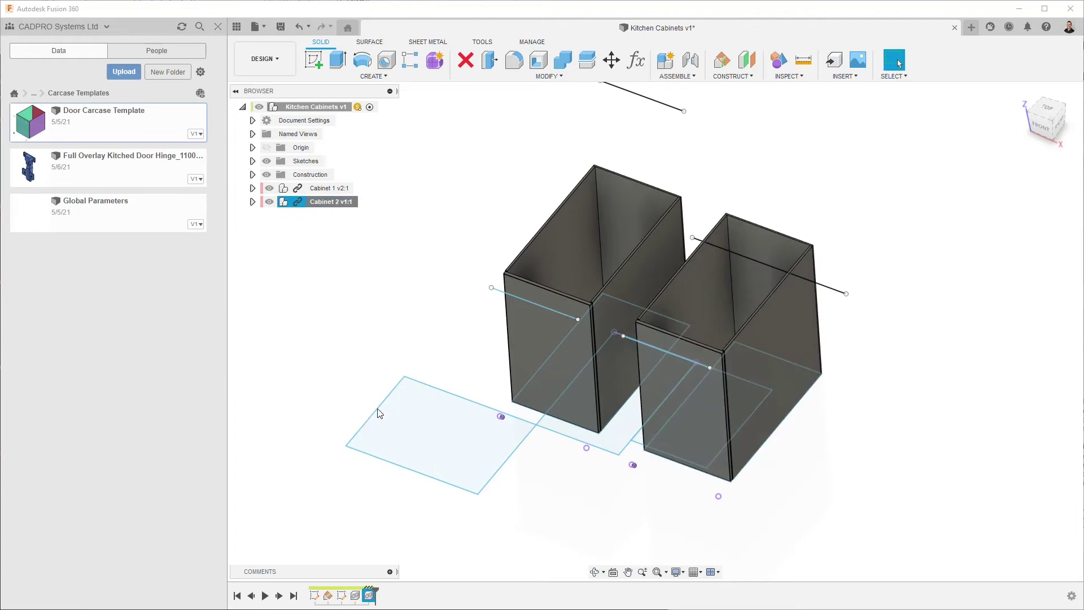
key("ctrl+v")
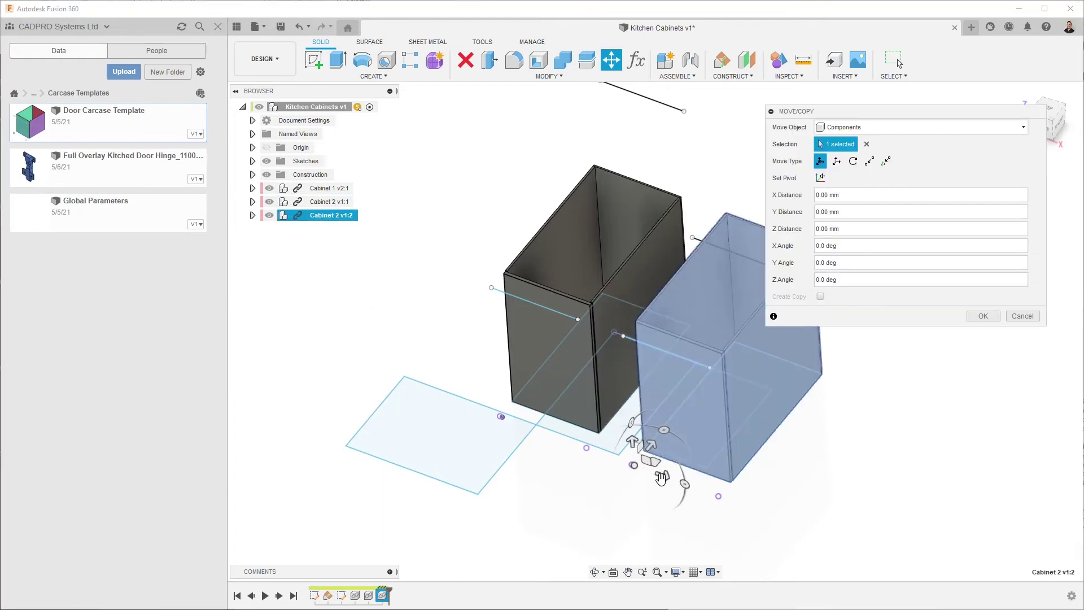
Step: Move the pasted Cabinet 2 copy to the left and rotate it 90° about Z
left_click_drag(653, 460, 364, 432)
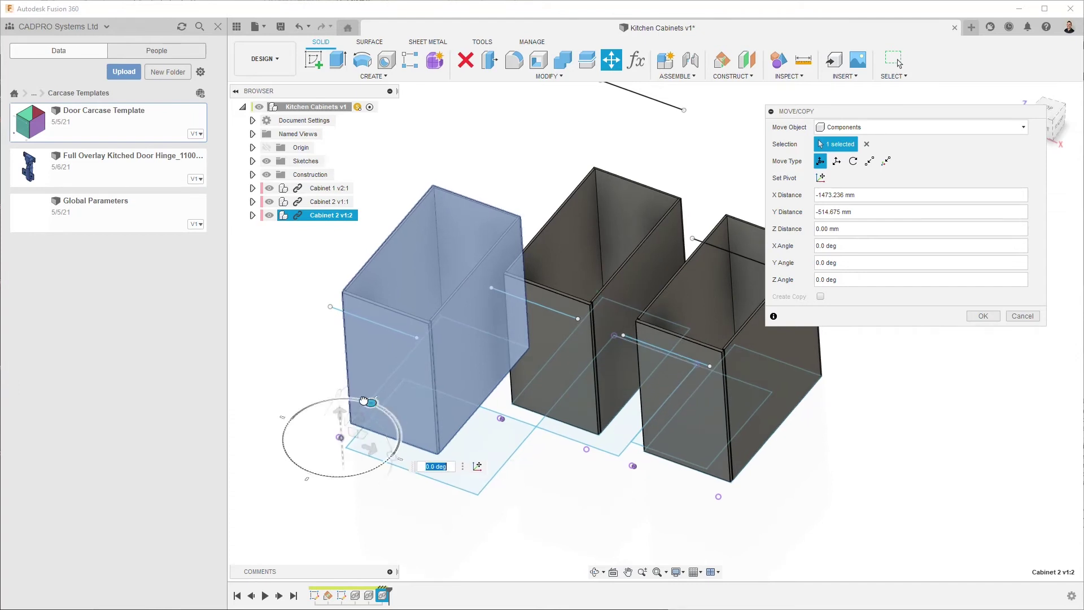
left_click_drag(339, 393, 264, 410)
middle_click_drag(236, 236, 523, 357)
scroll(524, 357, "down", 5)
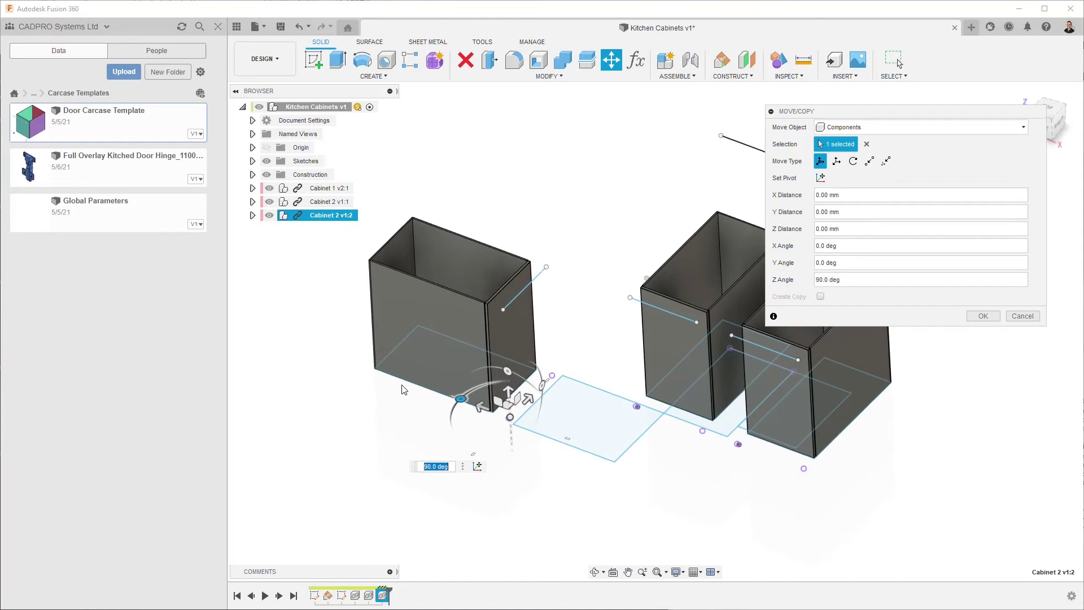
middle_click_drag(411, 342, 421, 344)
middle_click_drag(457, 443, 476, 442, "shift")
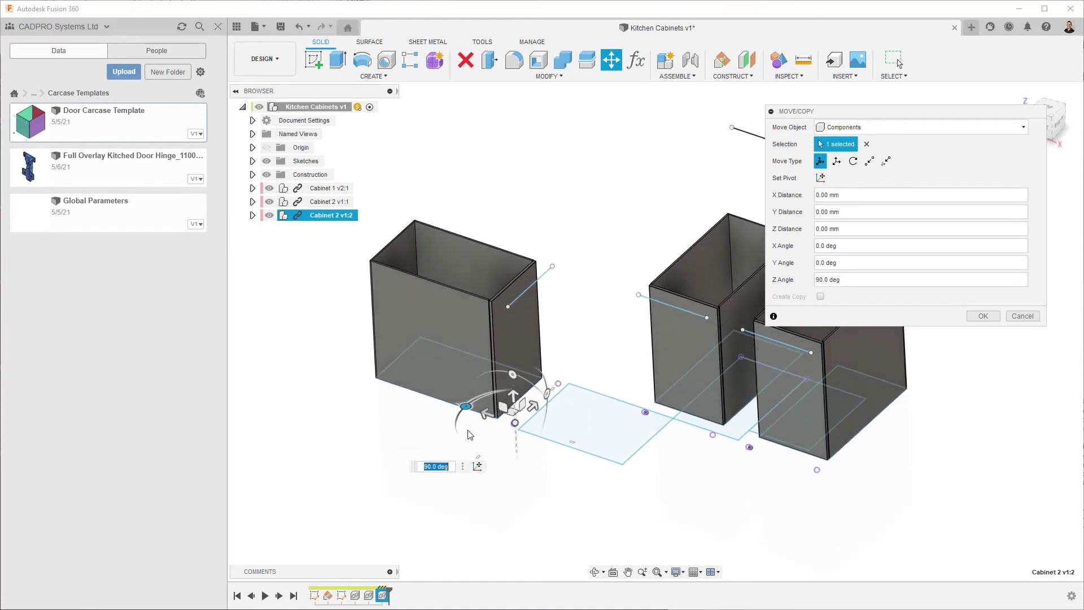
left_click(977, 317)
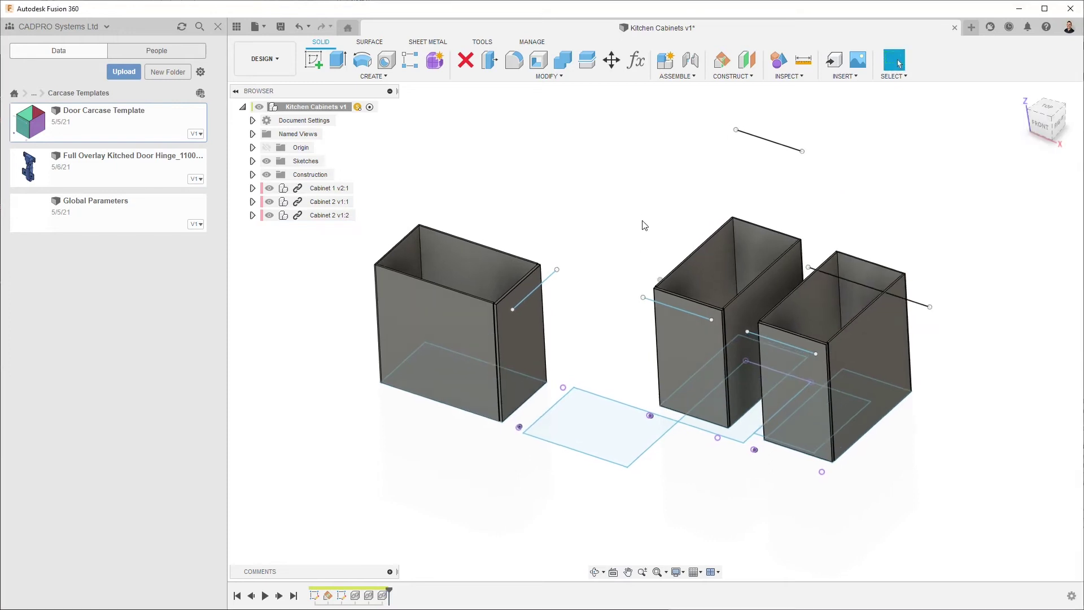
Step: Save the rotated copy as its own design named Cabinet 3, then activate Cabinet 1
scroll(654, 226, "up", 2)
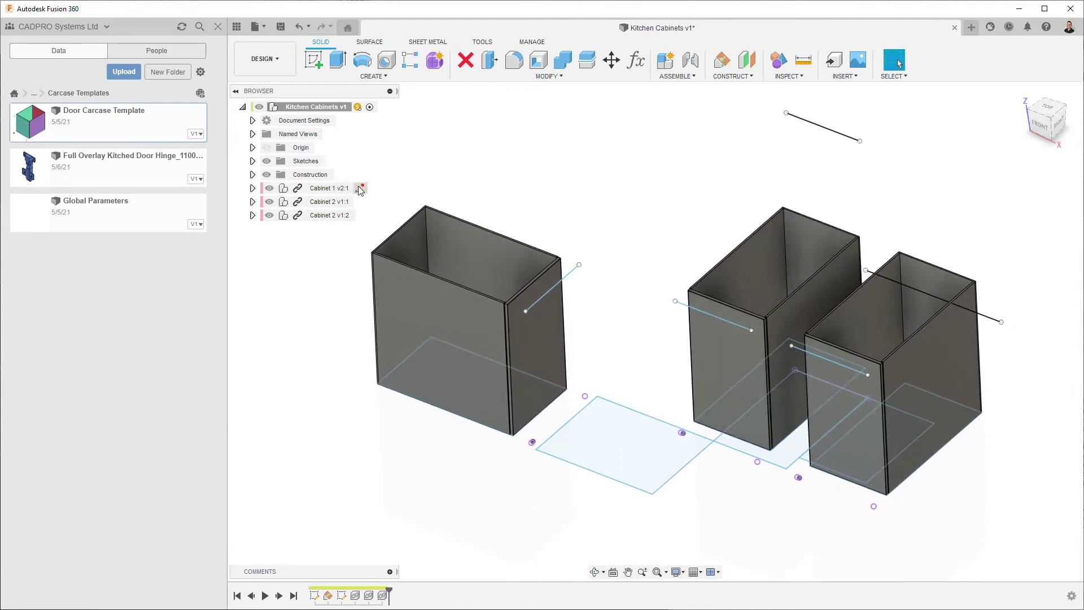
left_click(356, 189)
left_click(340, 192)
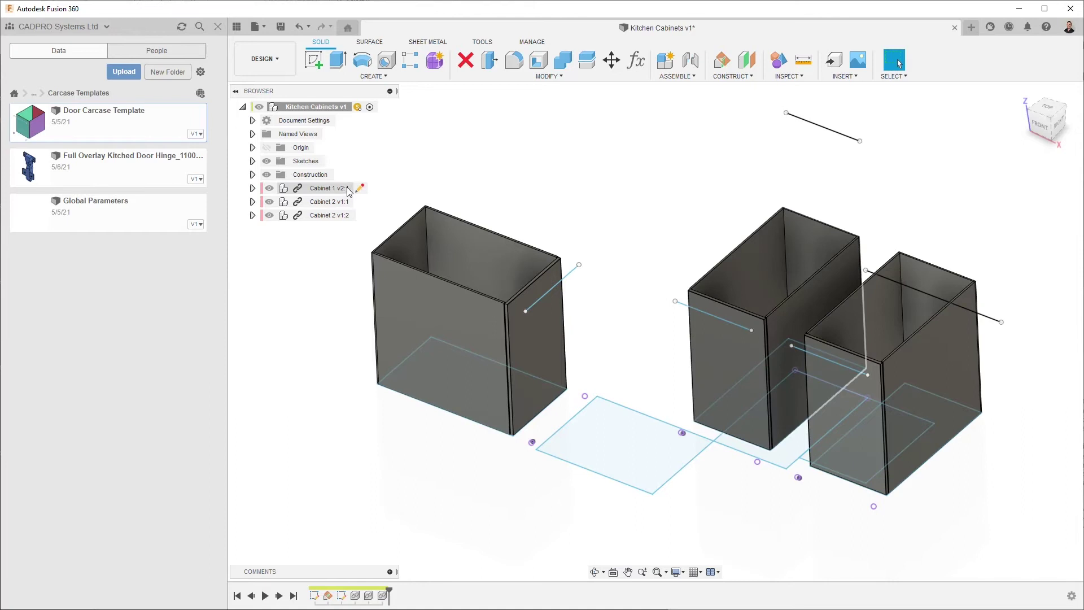
right_click(331, 216)
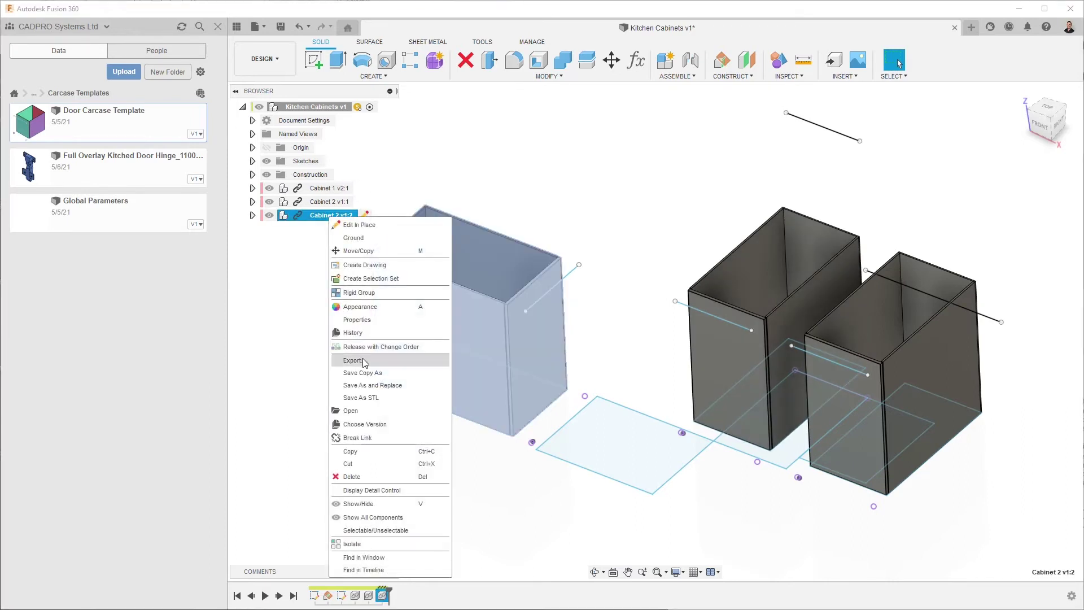
left_click(370, 385)
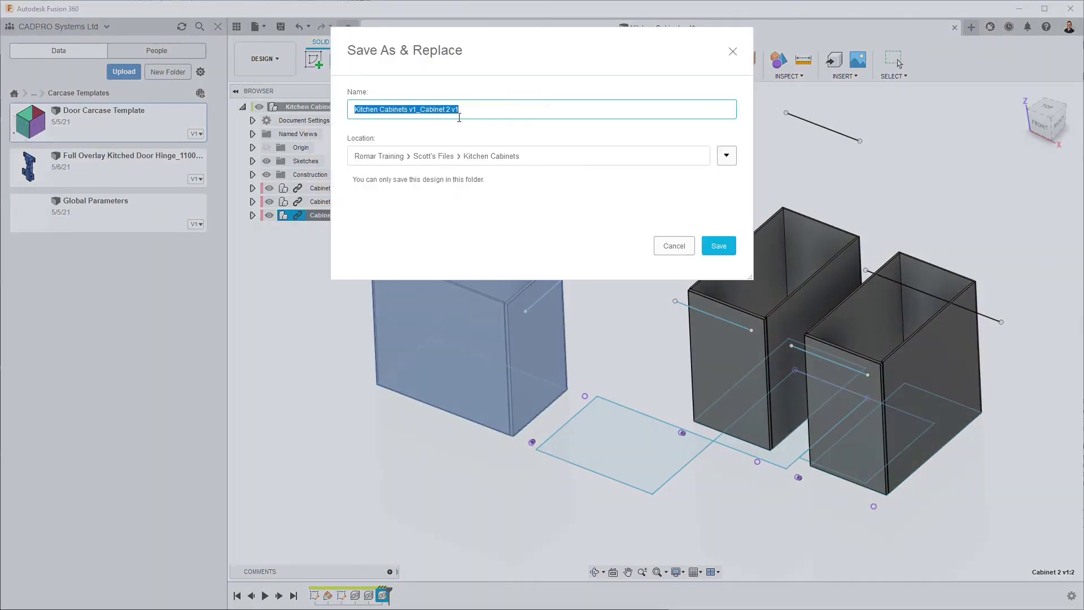
type("Cabinet 3")
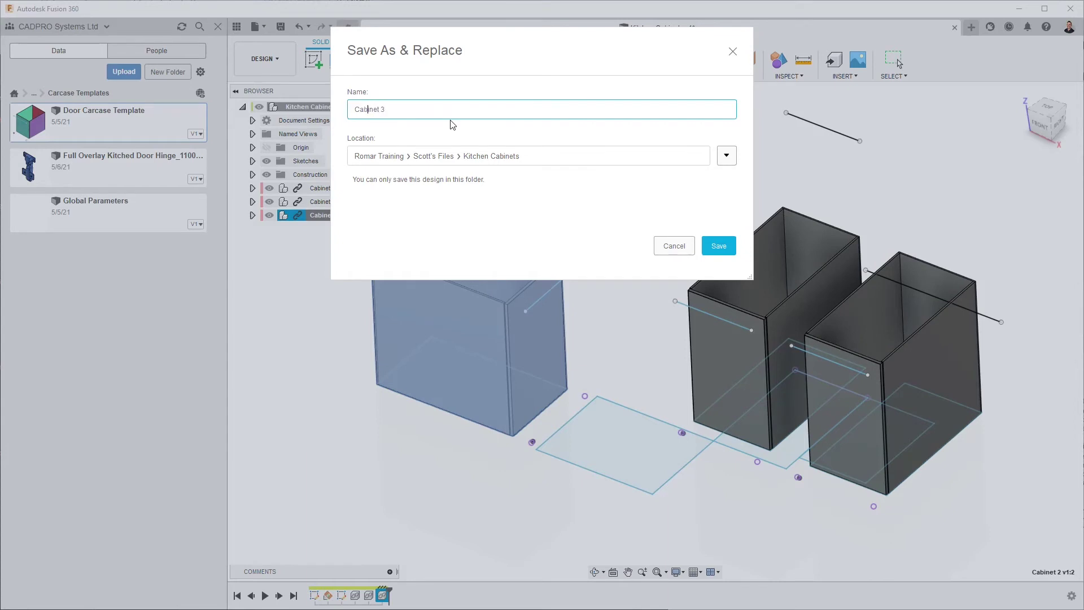
key("Return")
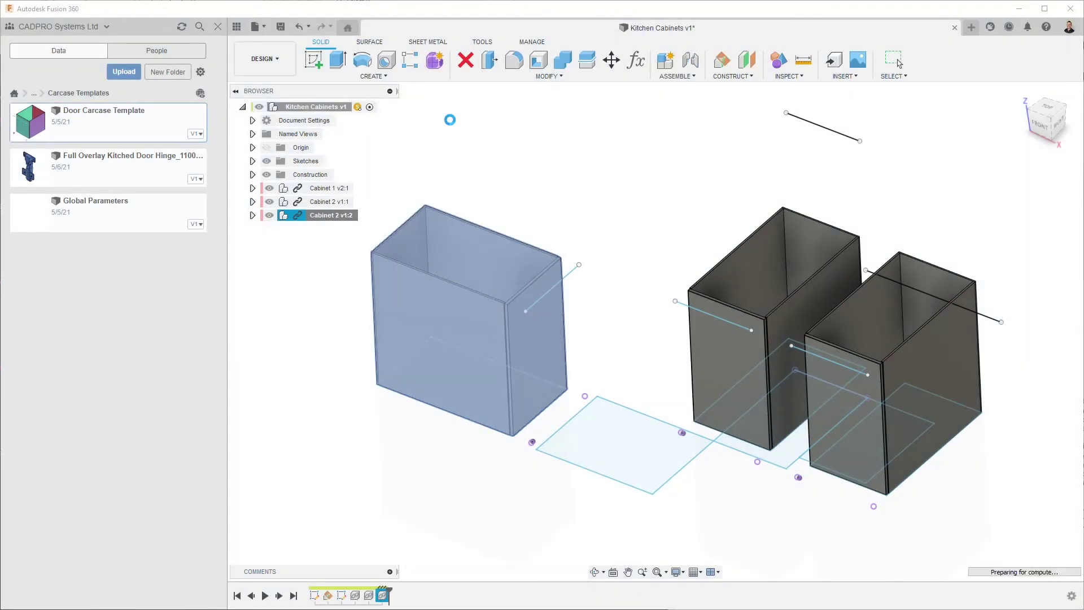
left_click(360, 186)
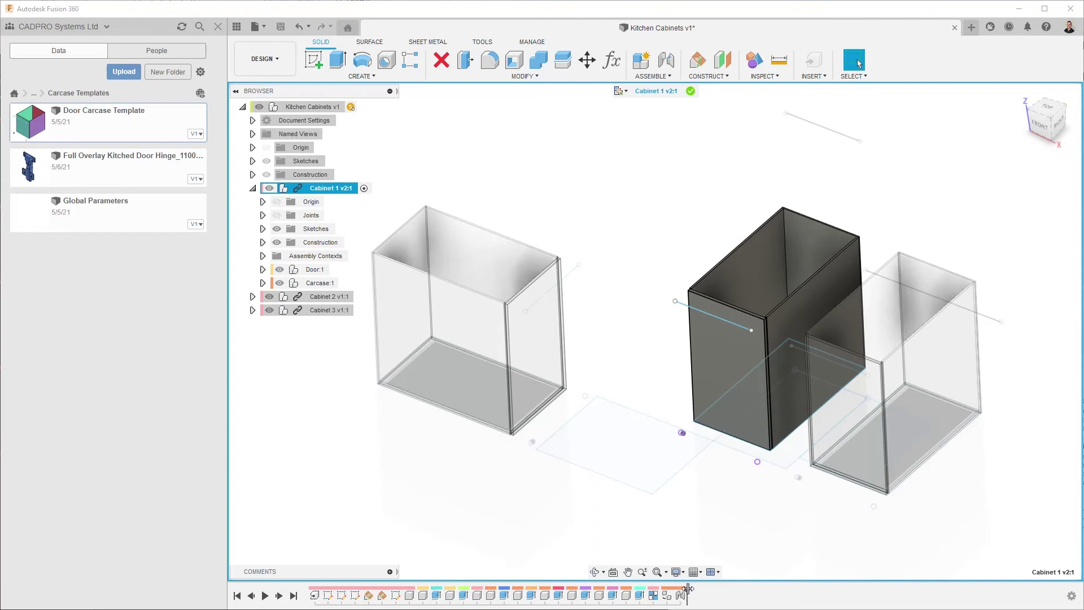
Step: Project the layout-sketch lines, including the top line, into Cabinet 1's base sketch
double_click(328, 594)
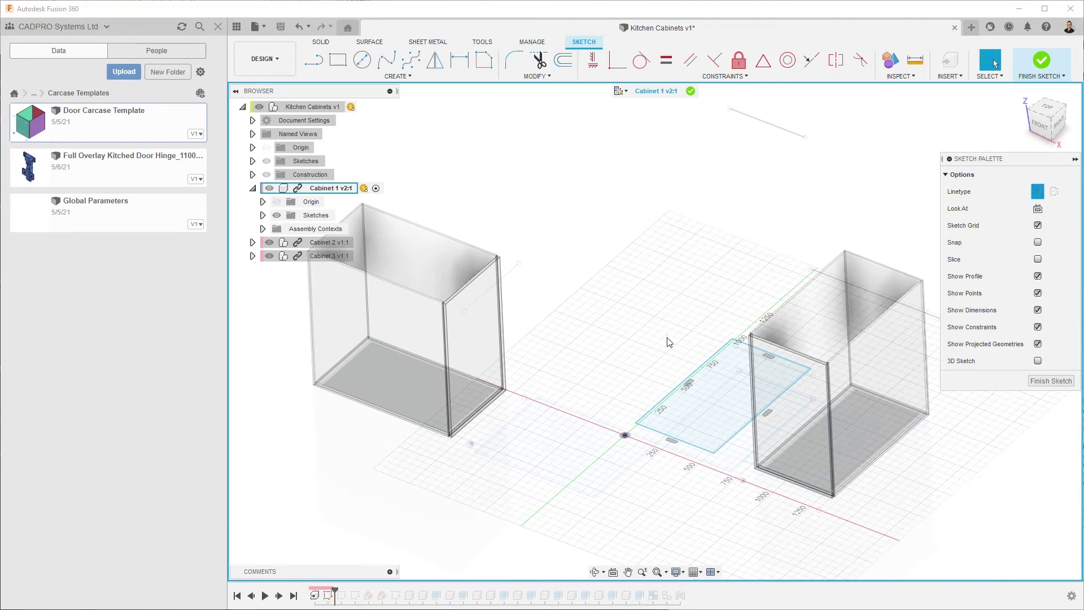
left_click(418, 77)
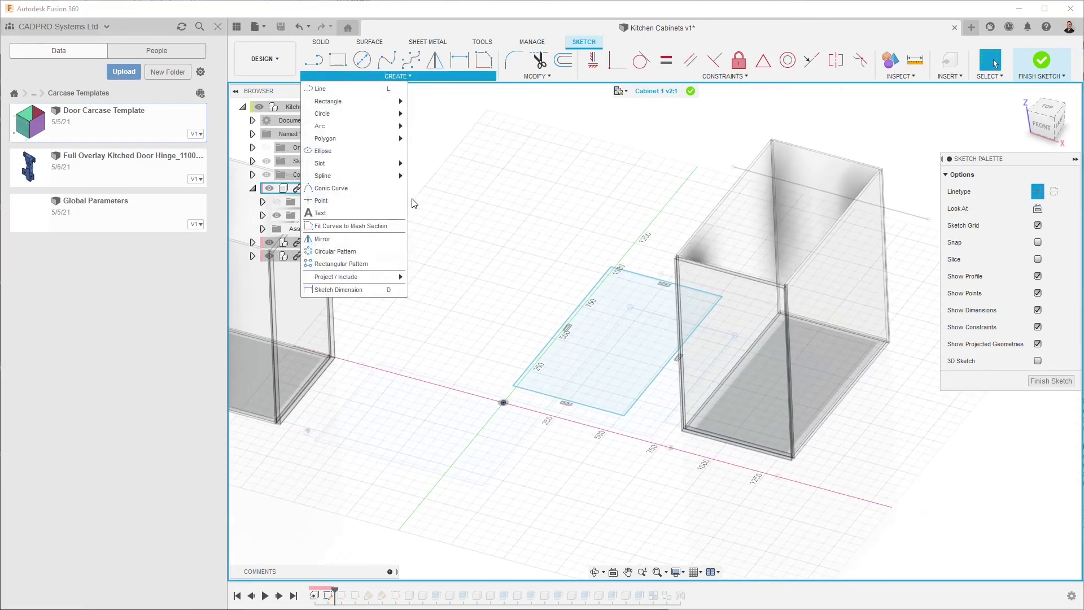
mouse_move(361, 277)
left_click(432, 276)
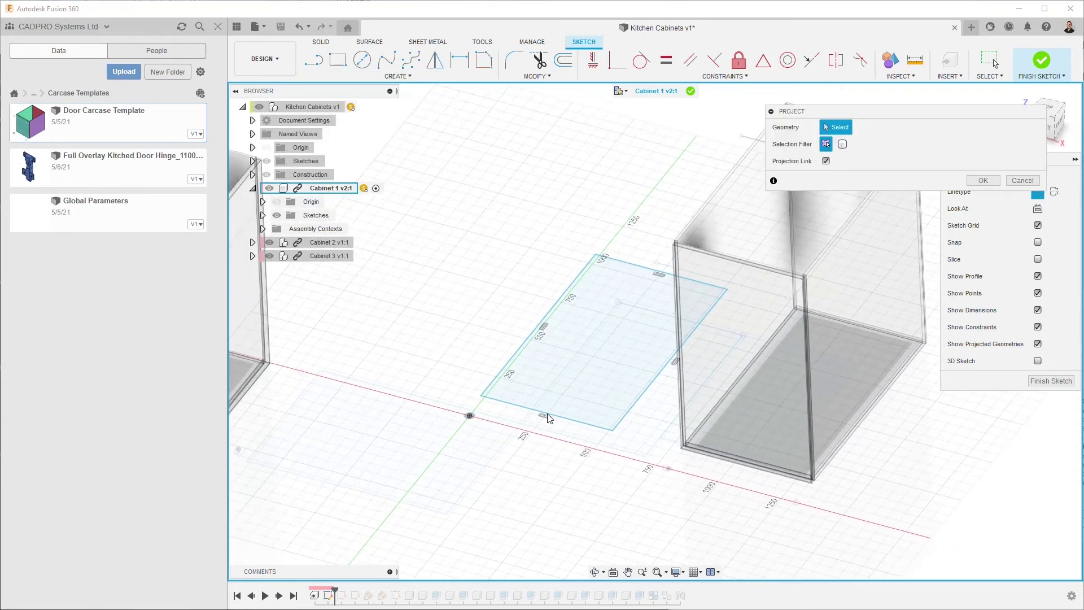
left_click(494, 458)
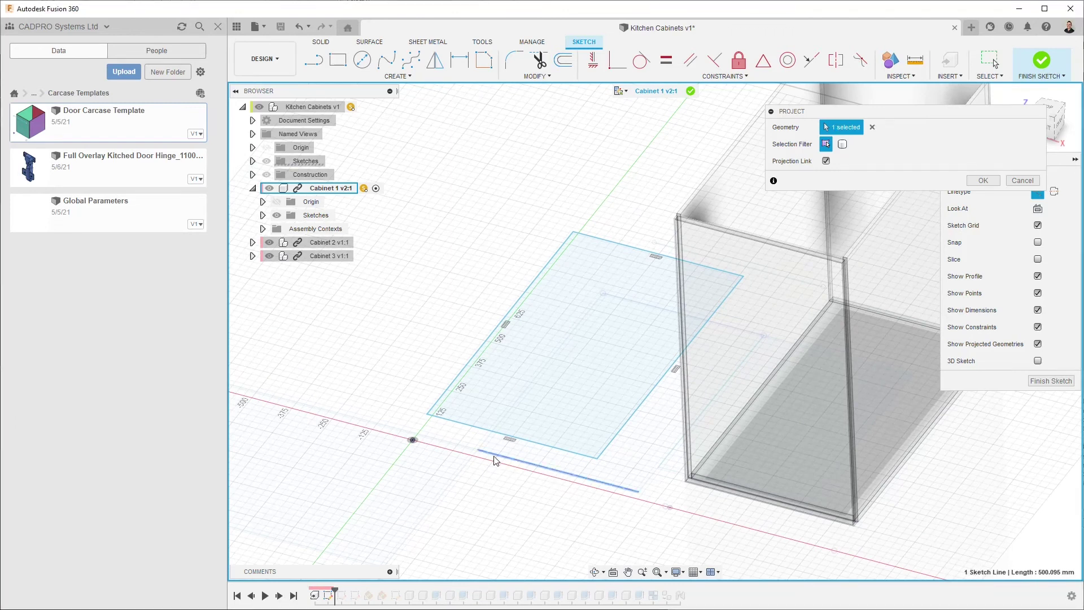
left_click(496, 427)
left_click(637, 302)
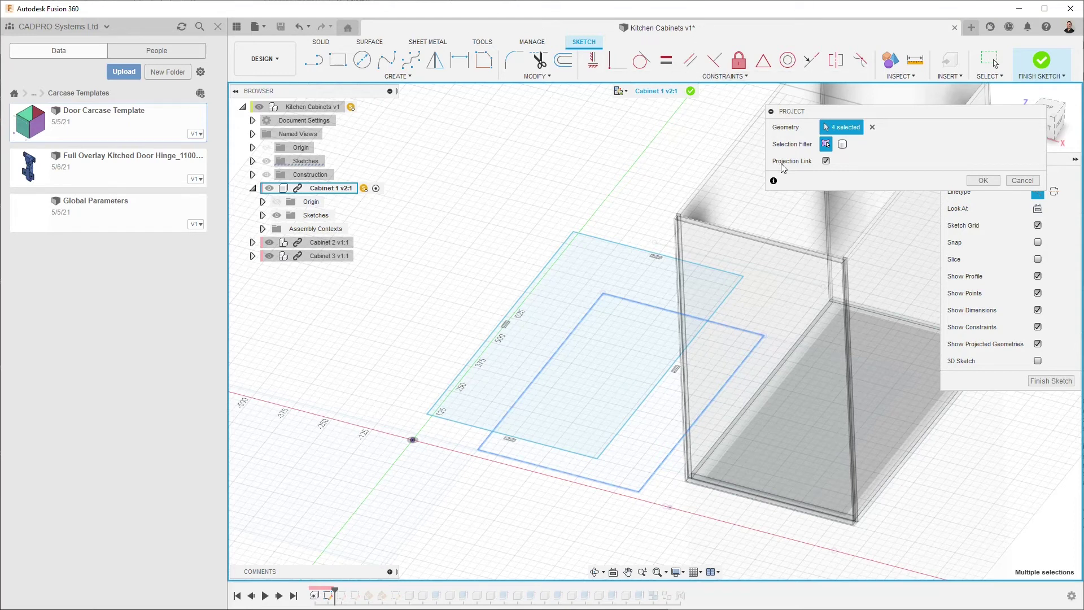
left_click(982, 181)
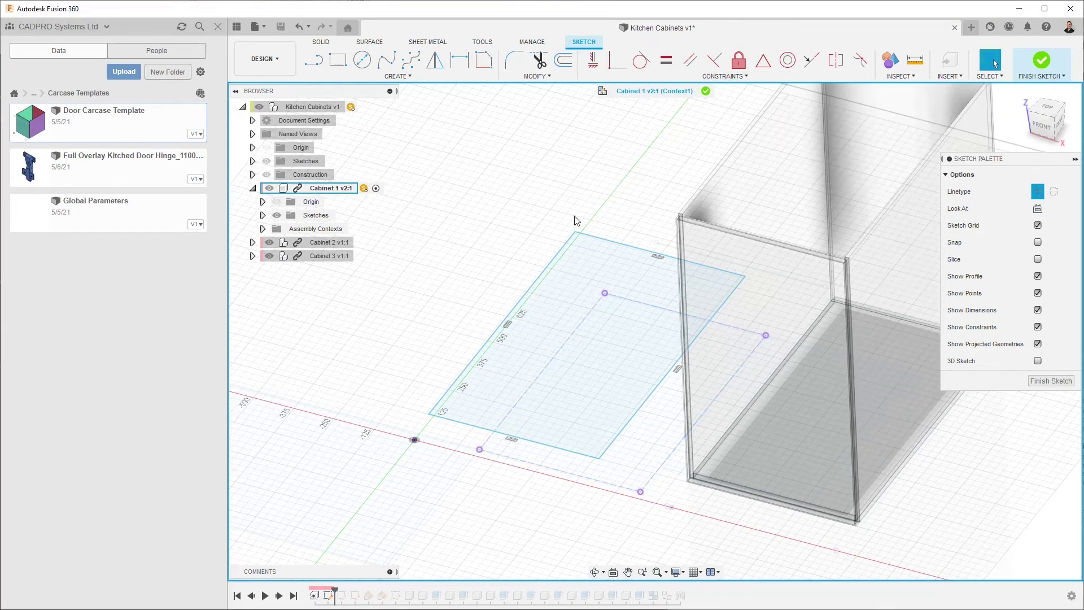
Step: Make Cabinet 1's rectangle edges coincident with the projected points and top line, then finish the sketch
left_click(811, 60)
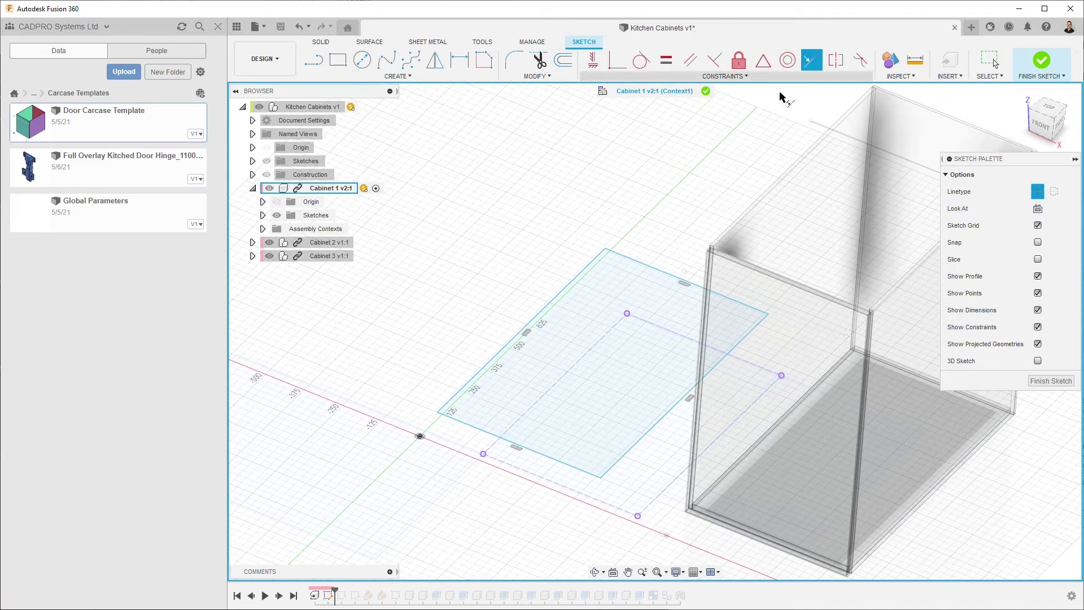
left_click(646, 439)
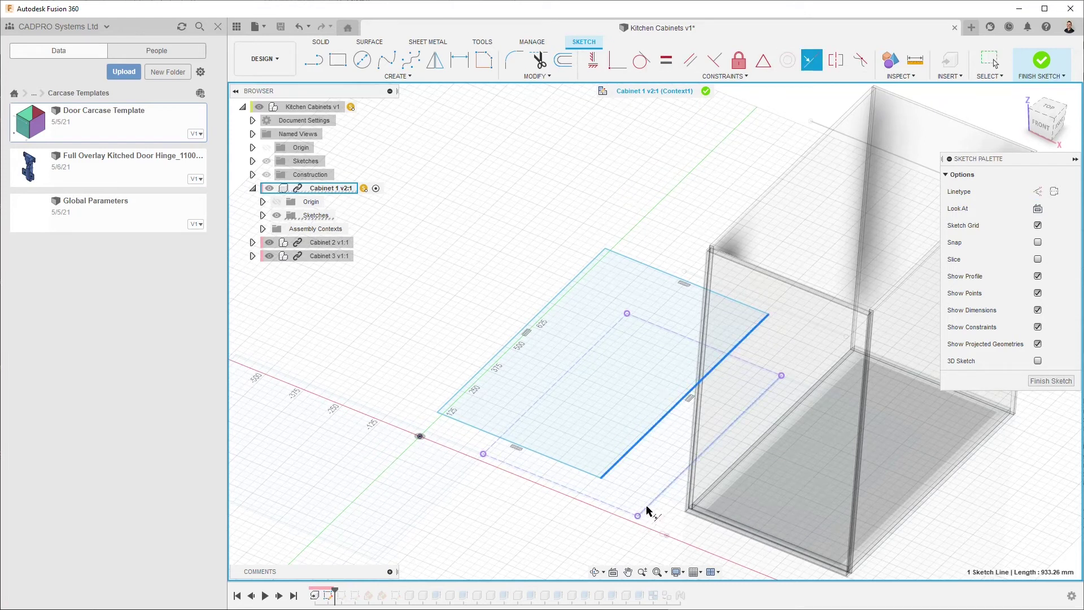
left_click(638, 515)
left_click(607, 487)
left_click(483, 453)
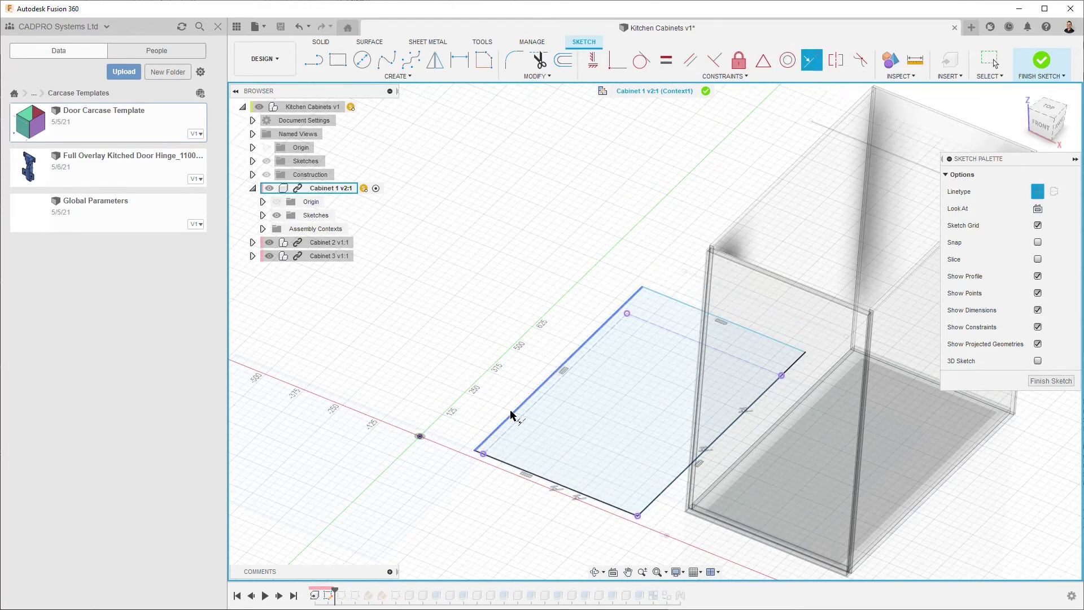
left_click(522, 417)
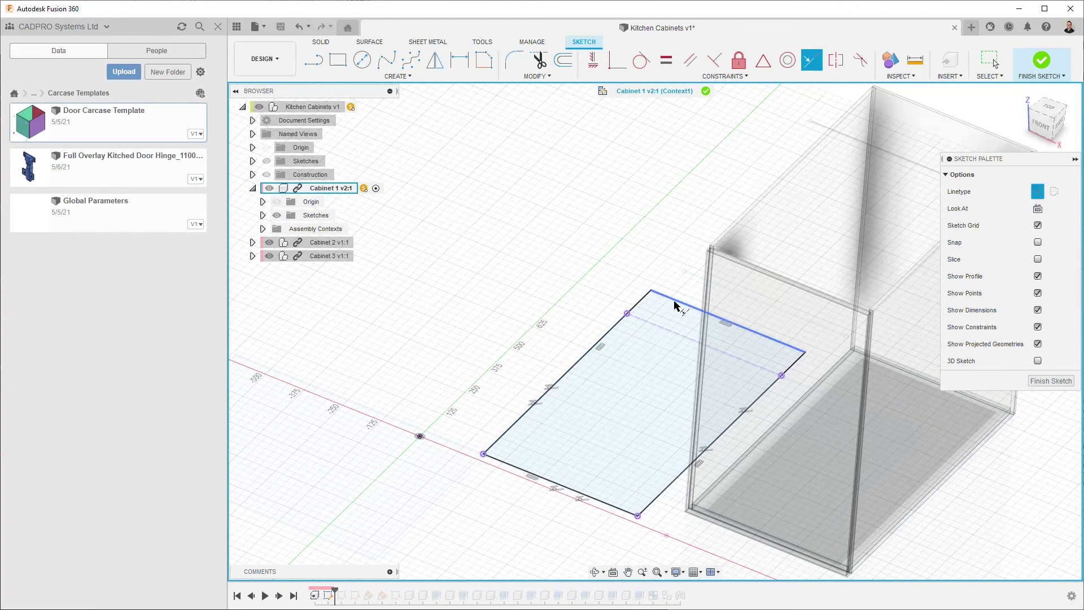
left_click(654, 331)
left_click(682, 305)
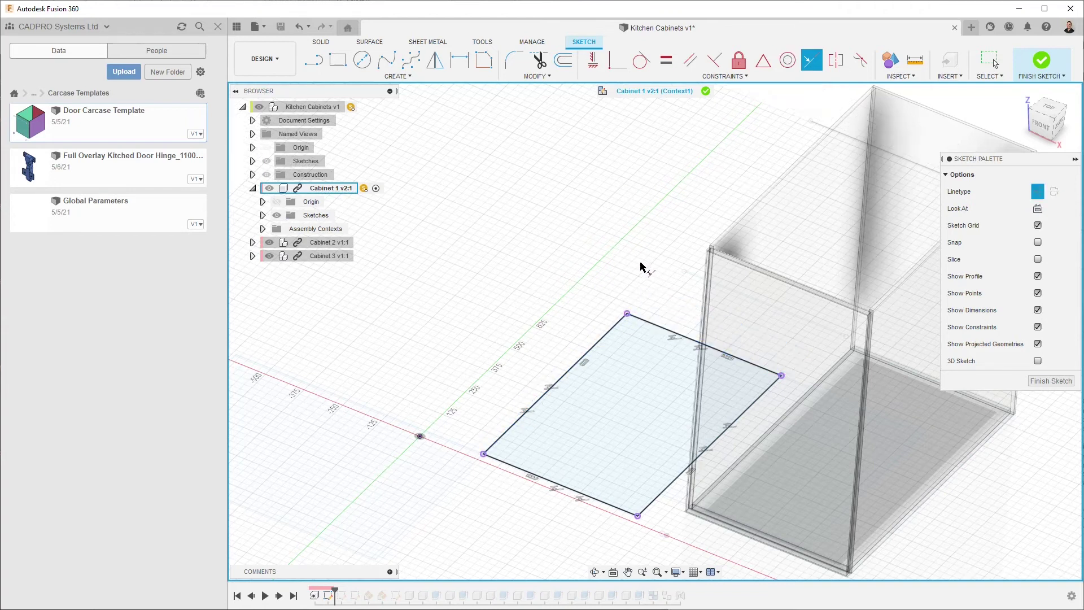
left_click(1041, 60)
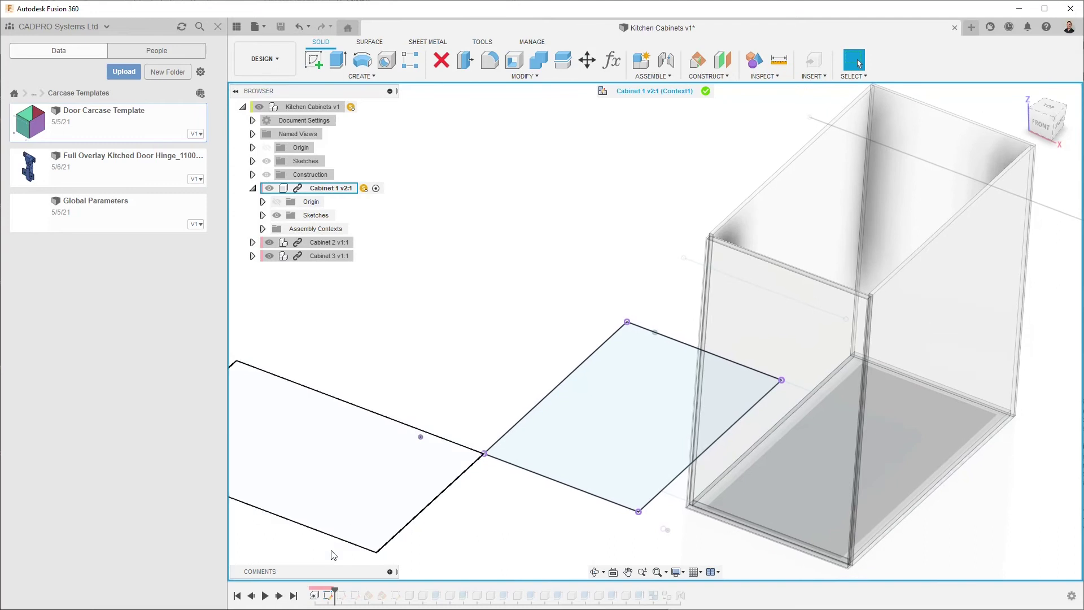
Step: In Cabinet 1's next sketch, project a layout edge as construction geometry
double_click(354, 594)
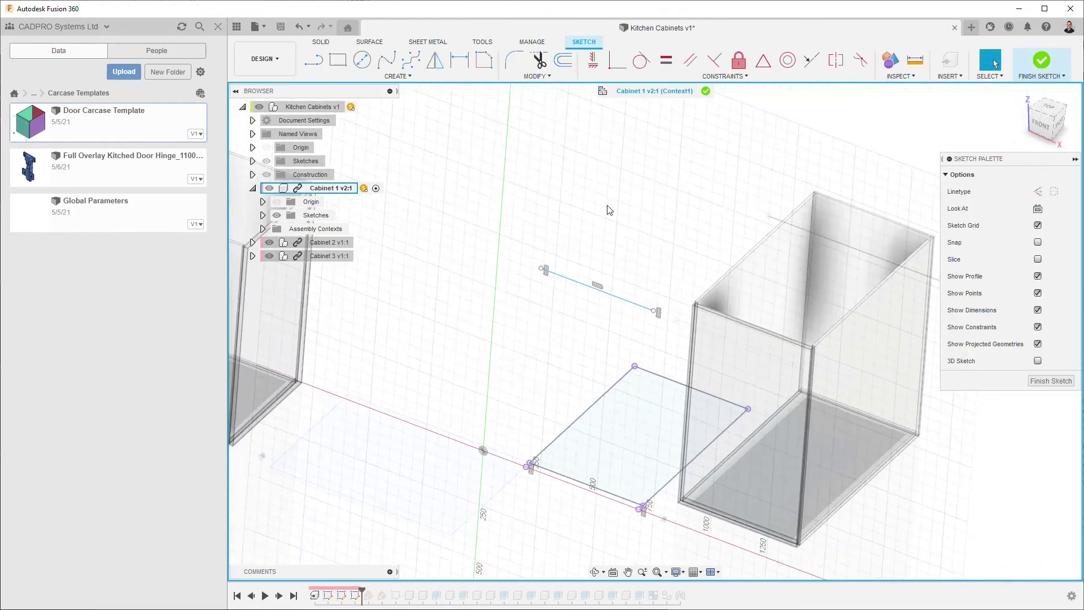
left_click(1036, 192)
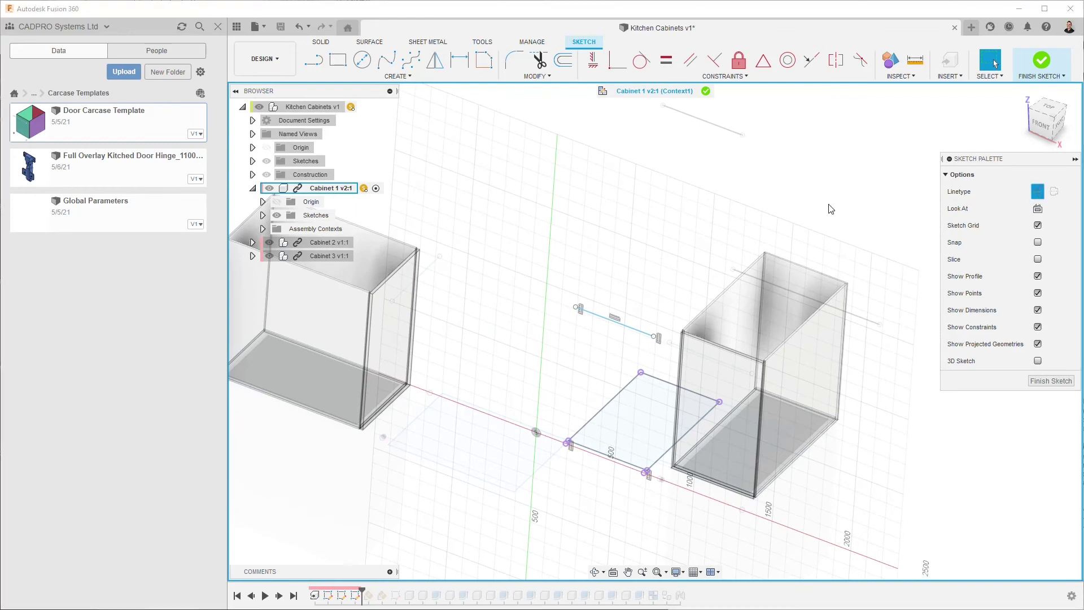
key("p")
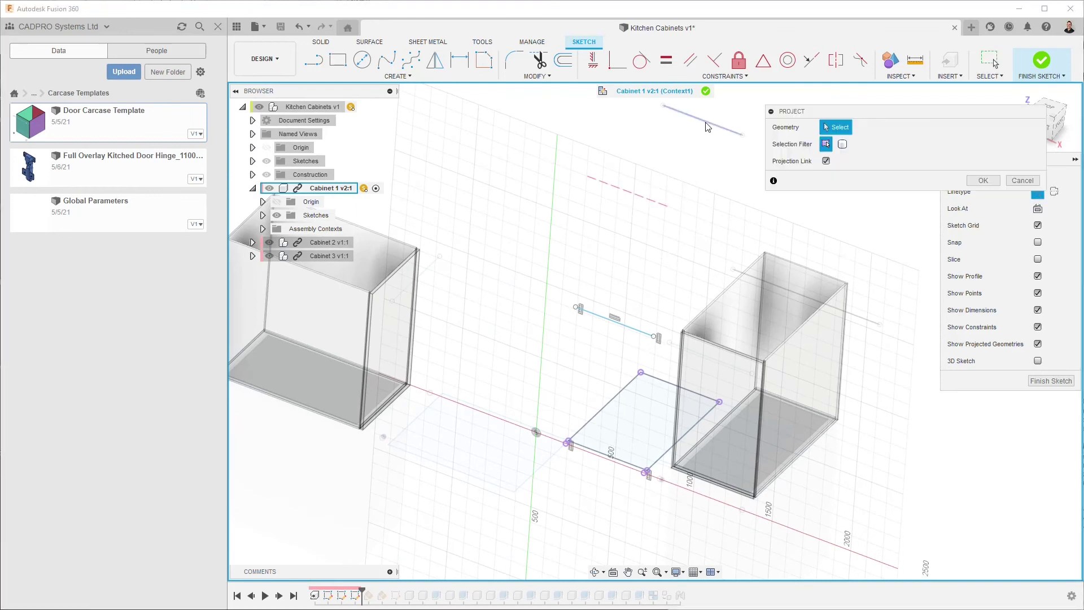
left_click(707, 127)
left_click(982, 181)
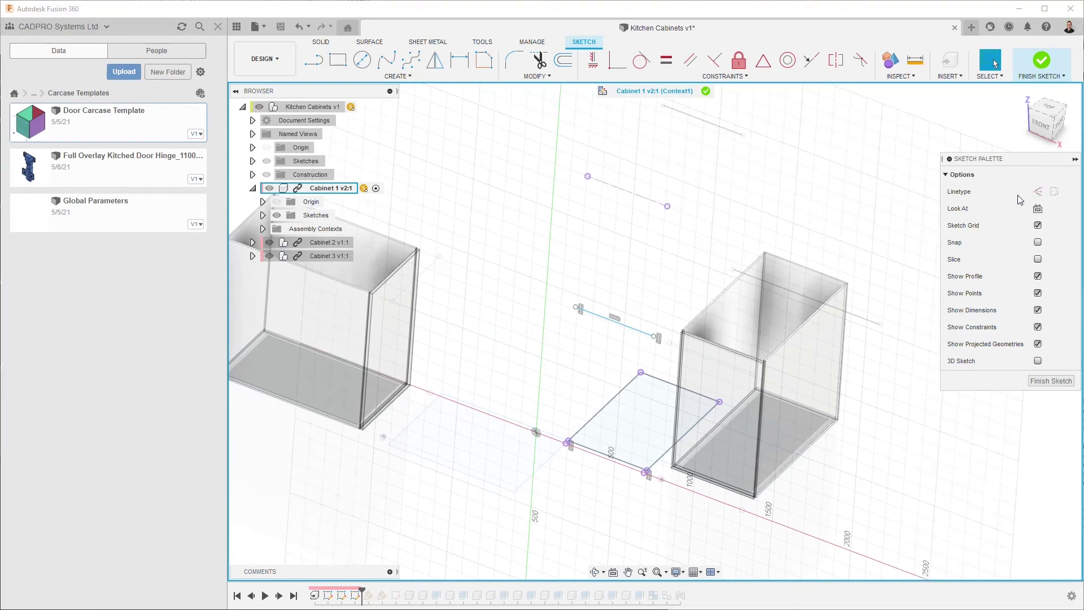
Step: Make the sketch line collinear with the projected edge, rebuild Cabinet 1, and end editing in place
left_click(811, 60)
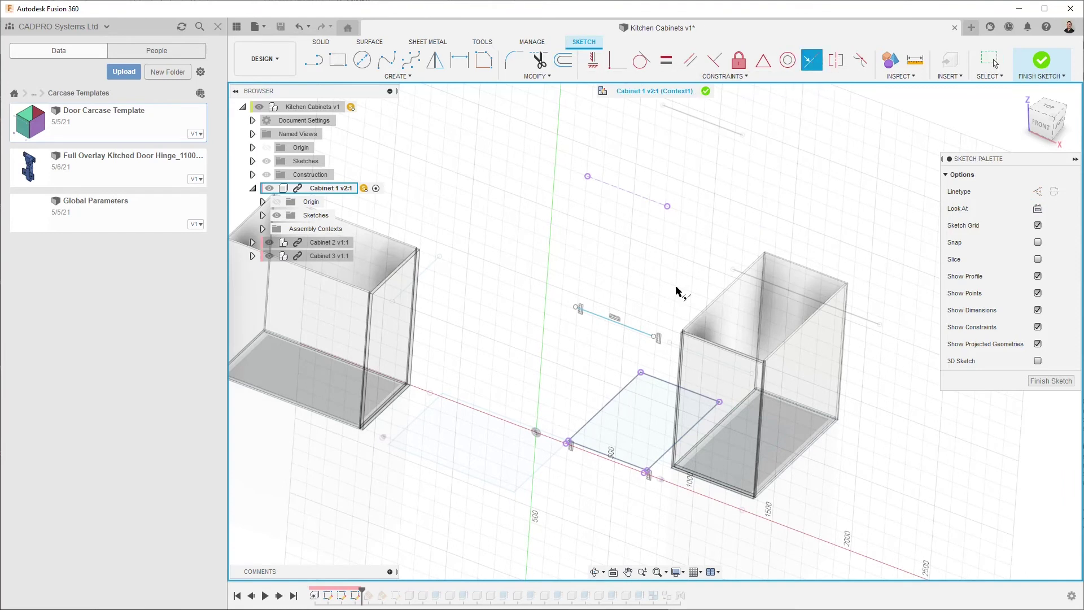
left_click(624, 325)
left_click(629, 192)
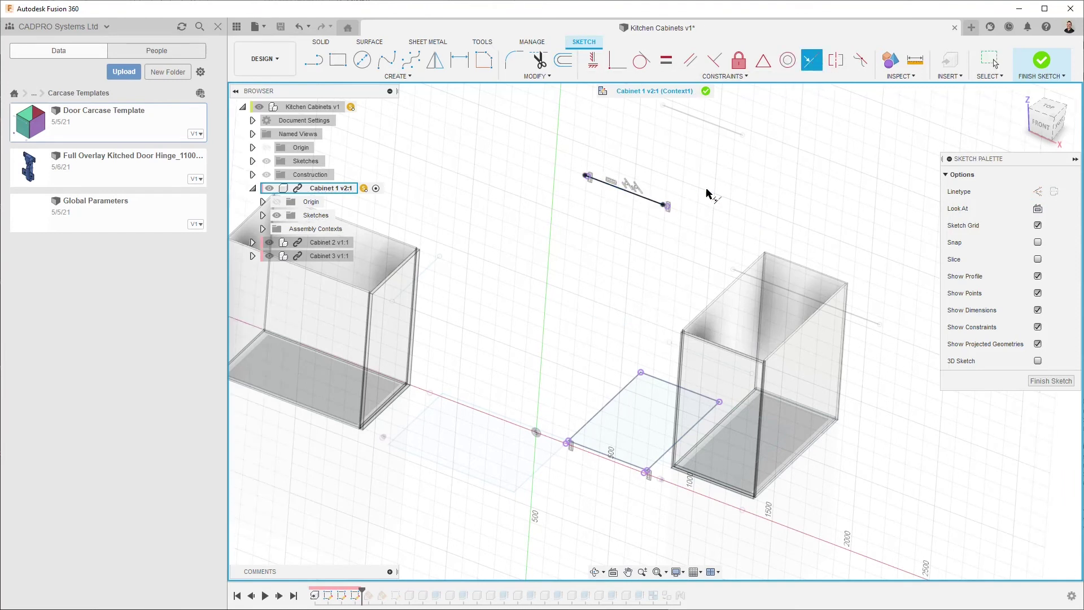
left_click(1040, 61)
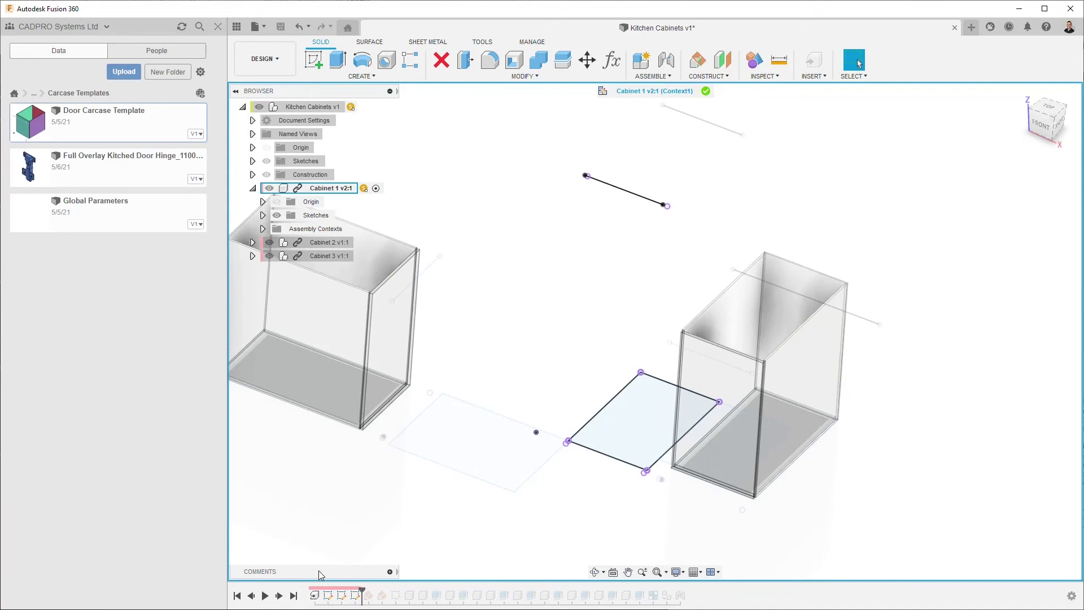
left_click(293, 596)
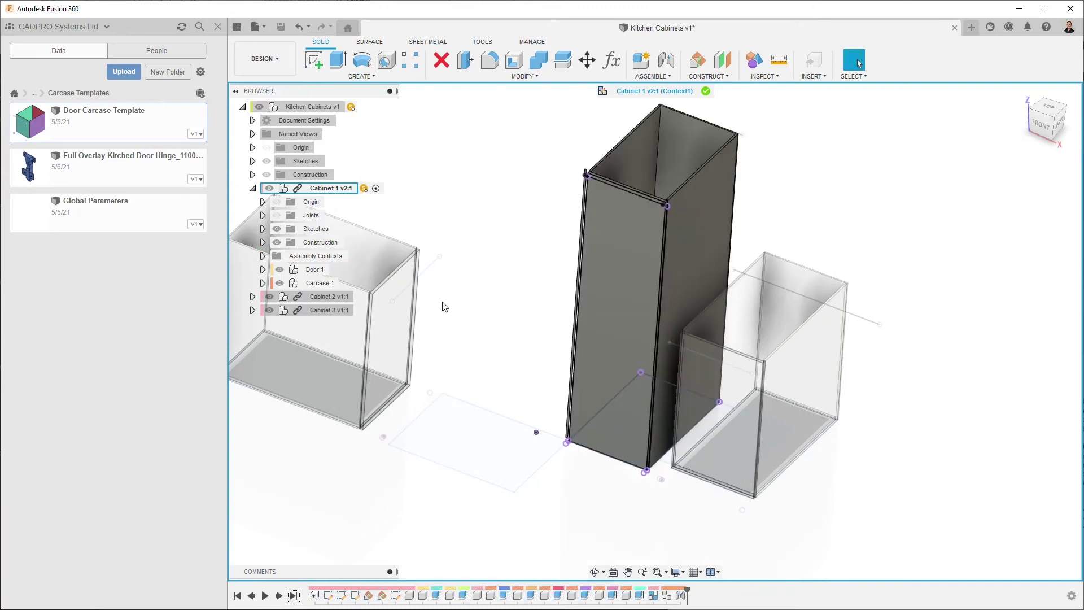
middle_click_drag(451, 277, 463, 260, "shift")
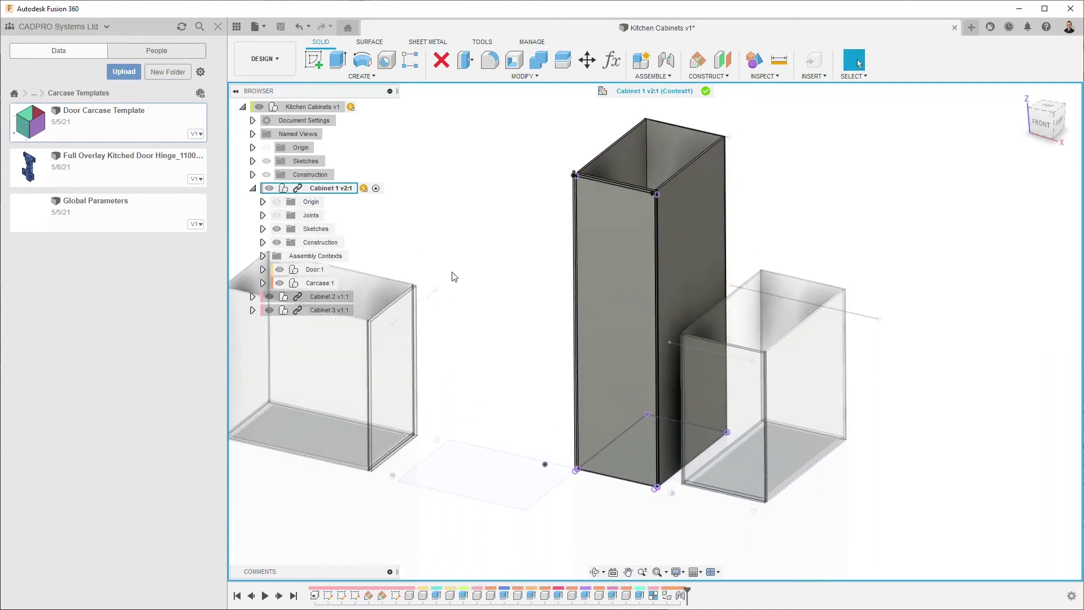
left_click(706, 91)
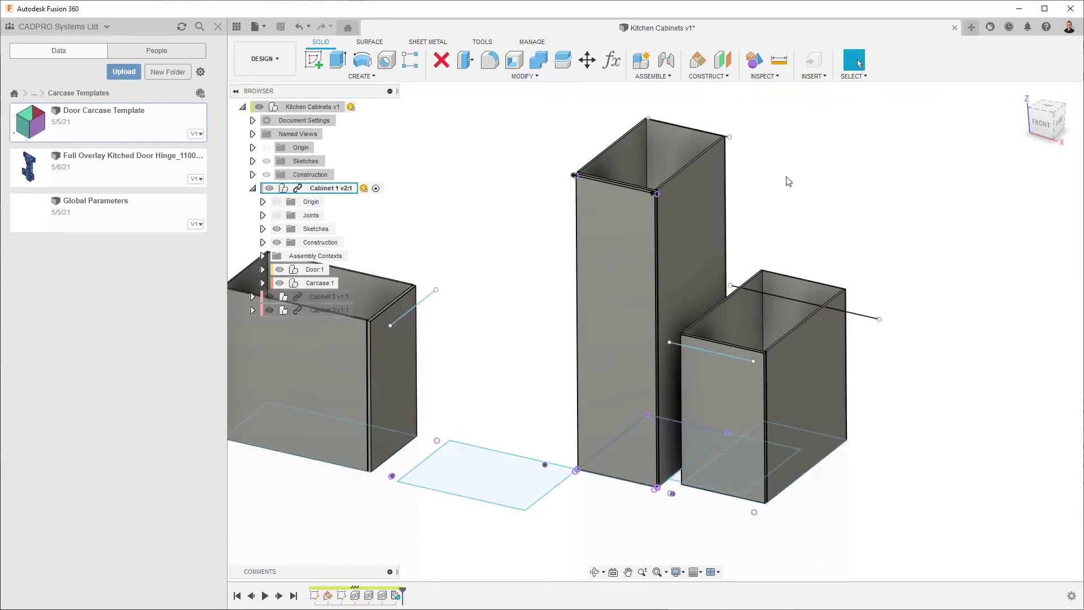
left_click(254, 189)
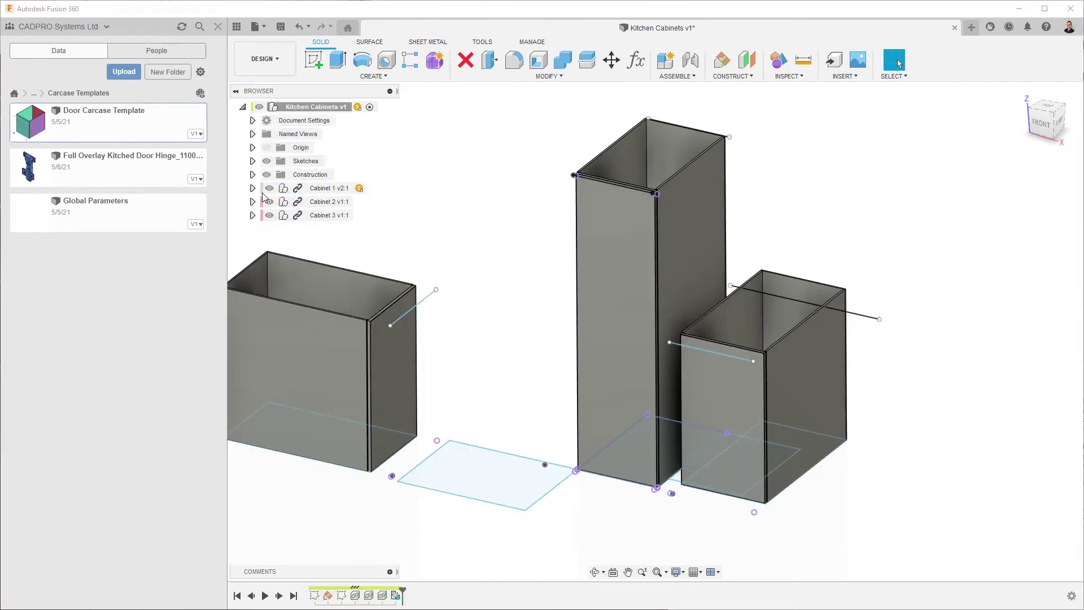
left_click(360, 202)
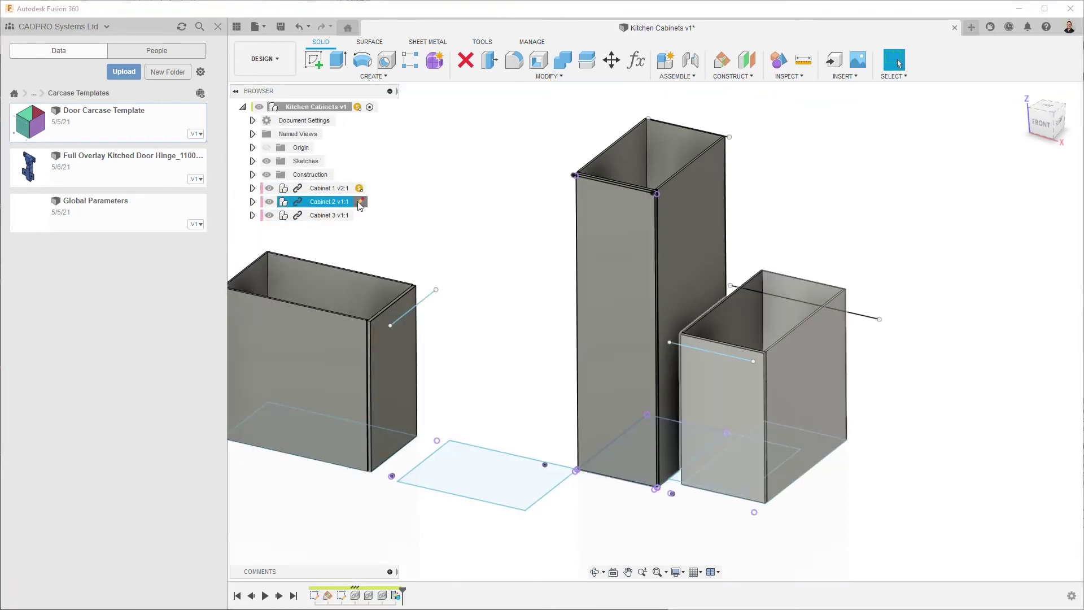
middle_click_drag(493, 276, 545, 408, "shift")
scroll(675, 493, "up", 5)
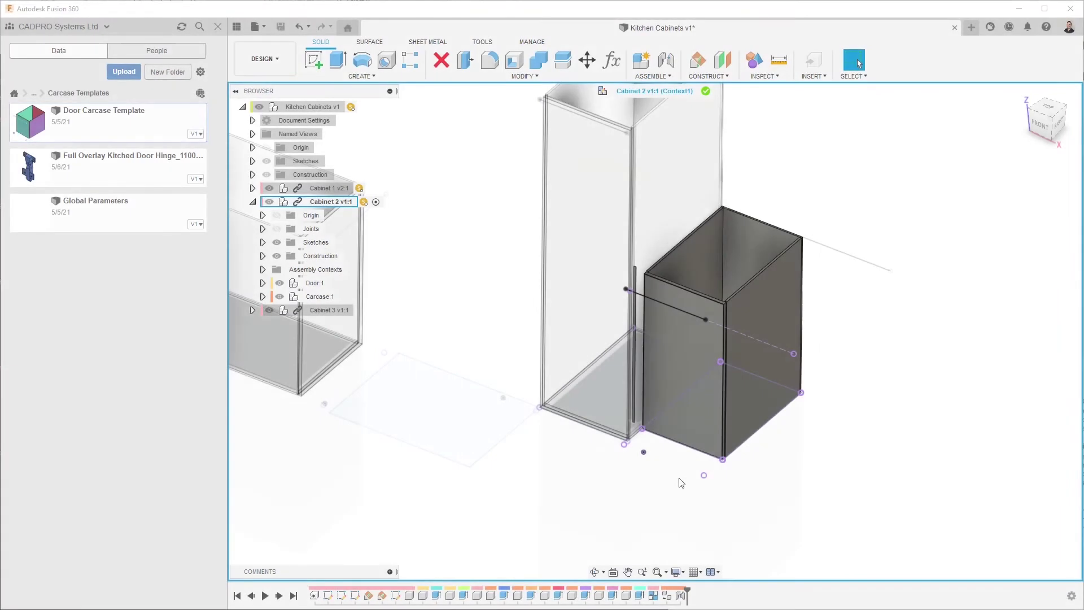
left_click(706, 91)
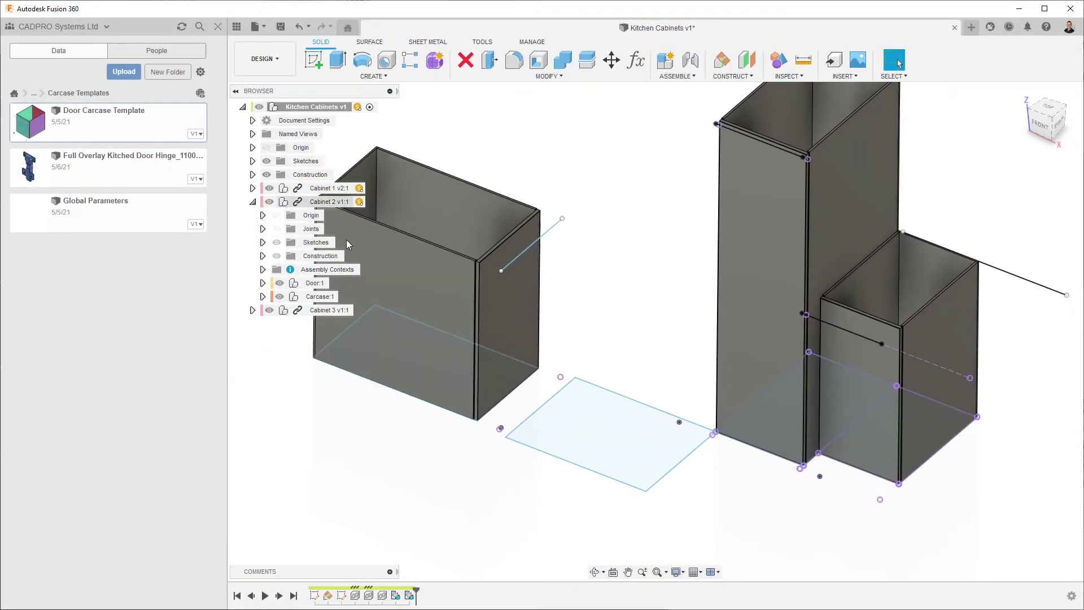
left_click(252, 202)
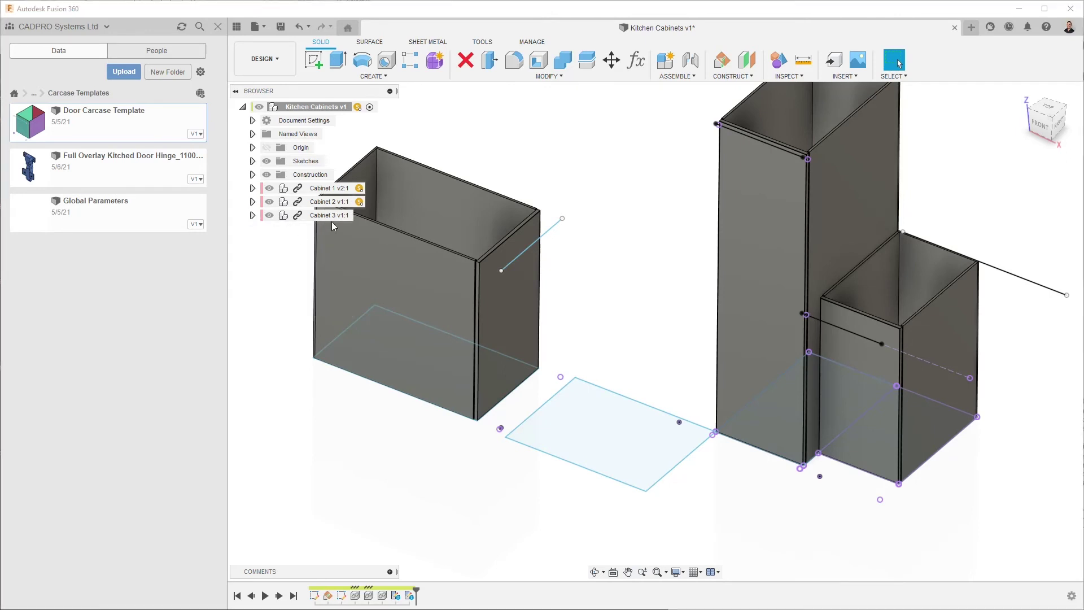
Step: Edit Cabinet 3 in place and open its first layout sketch from the timeline
left_click(361, 216)
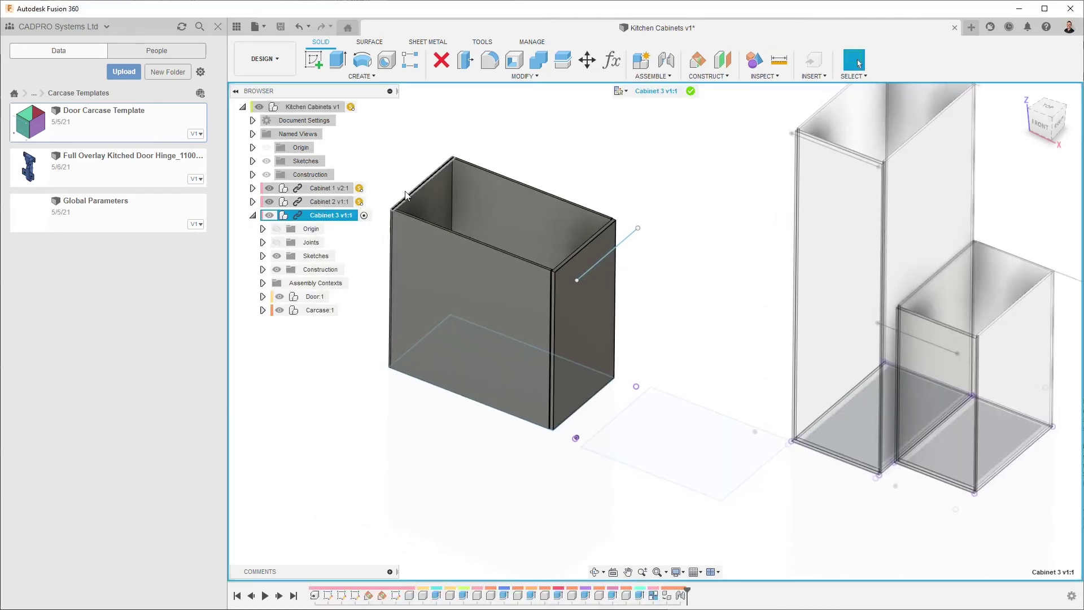
mouse_move(360, 190)
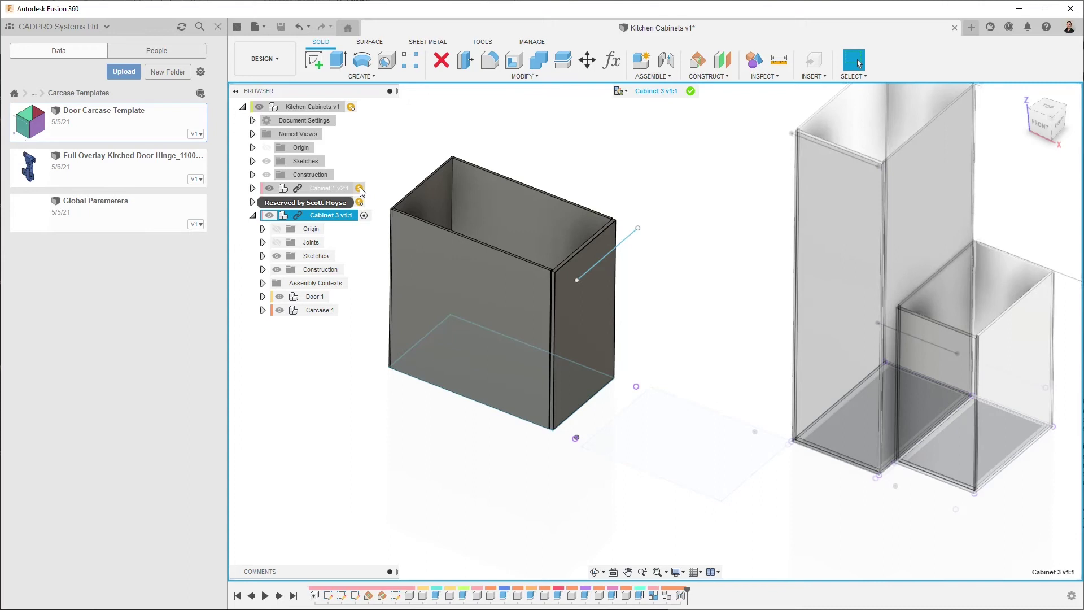
double_click(315, 595)
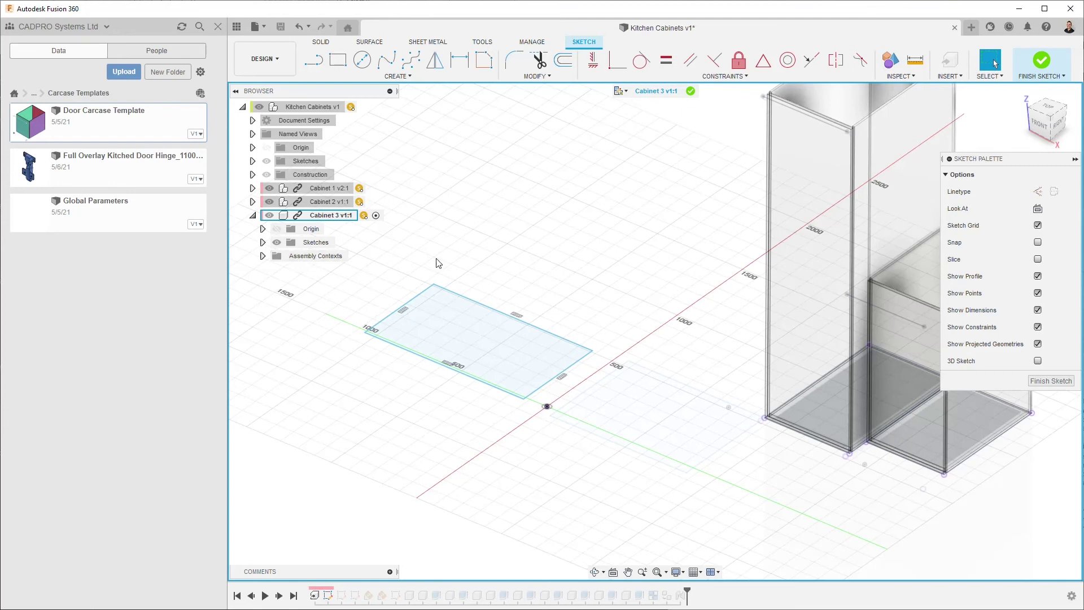
Step: Project three layout rectangle edges into Cabinet 3's sketch as construction geometry
left_click(1036, 191)
left_click(410, 77)
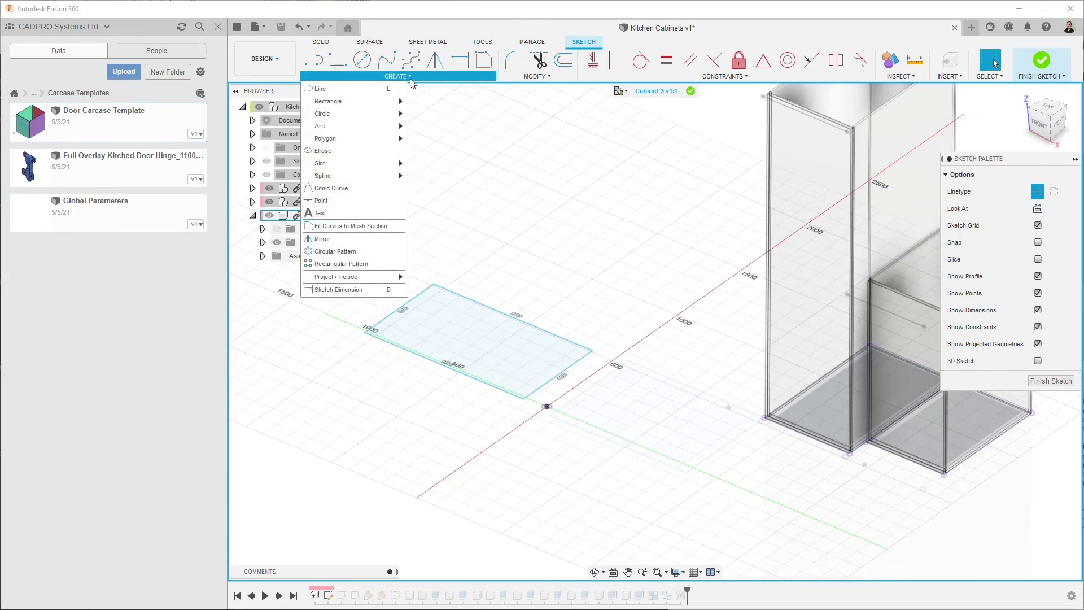
mouse_move(377, 277)
left_click(432, 277)
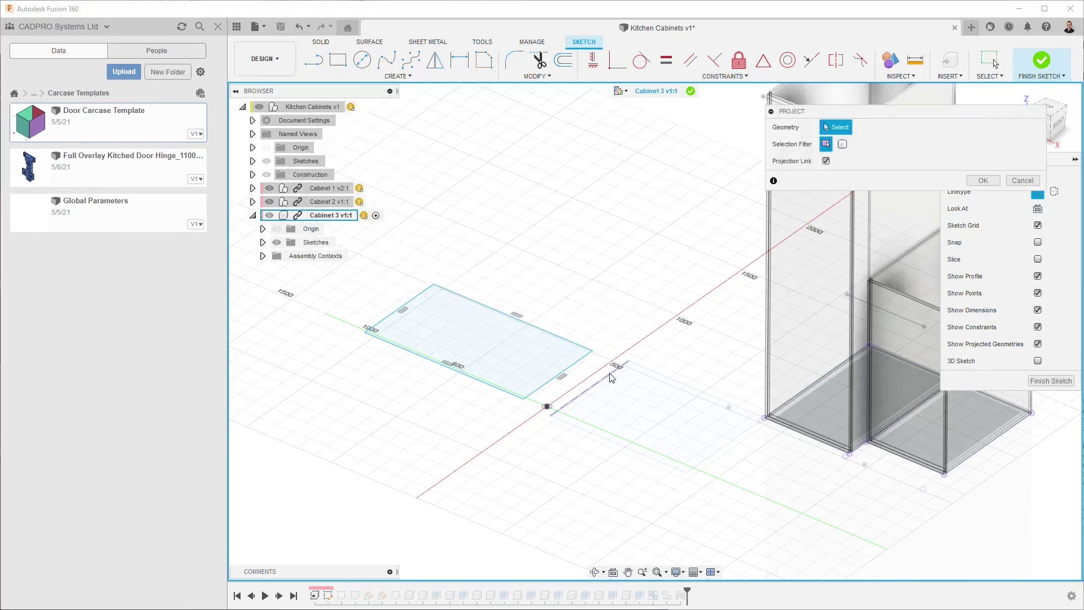
left_click(727, 442)
left_click(693, 388)
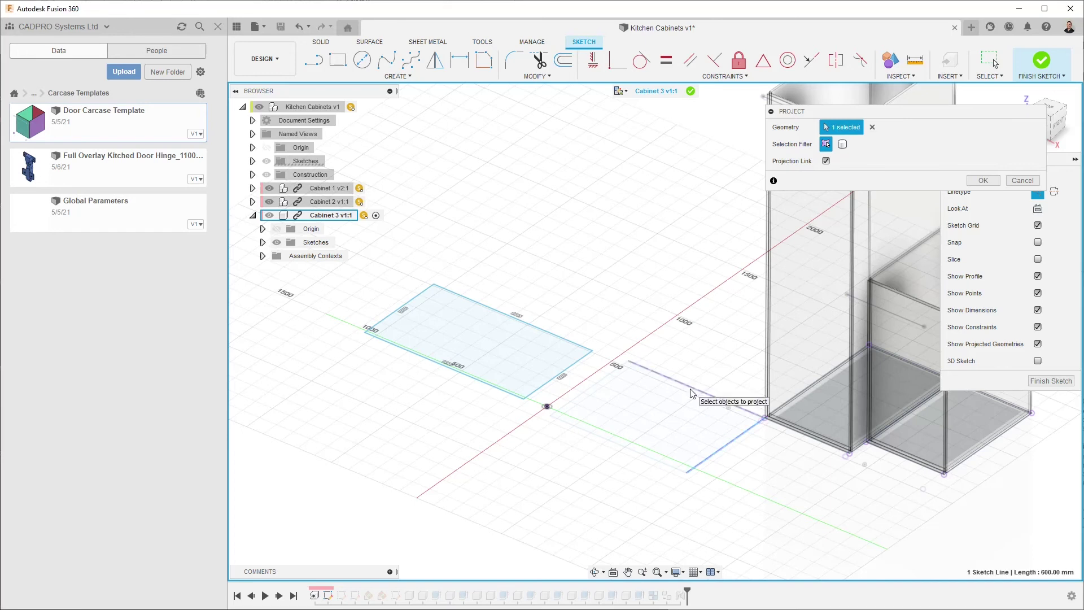
left_click(588, 389)
right_click(631, 416)
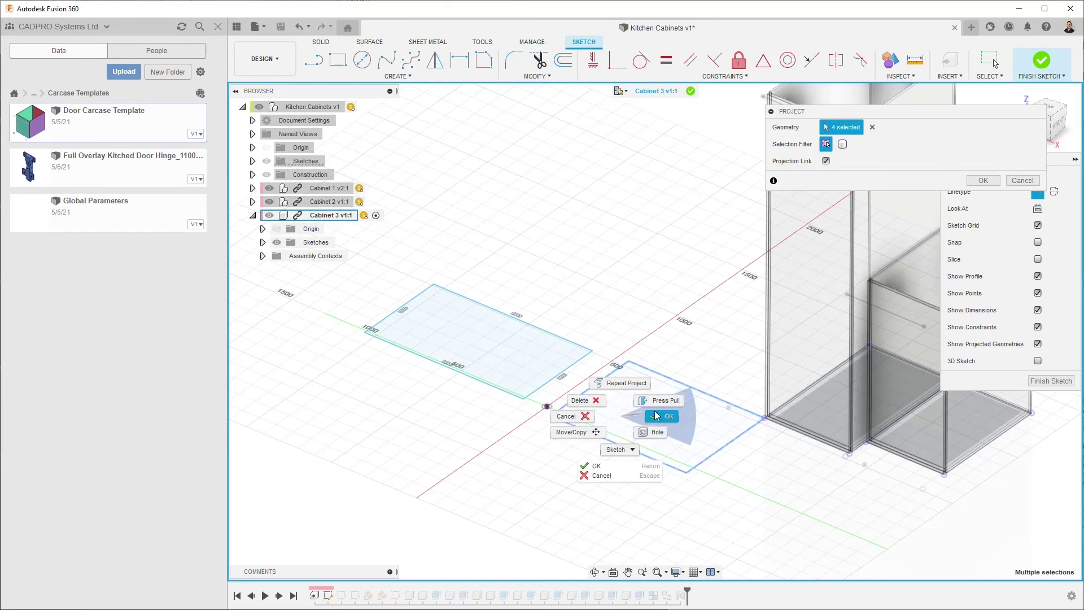
left_click(670, 411)
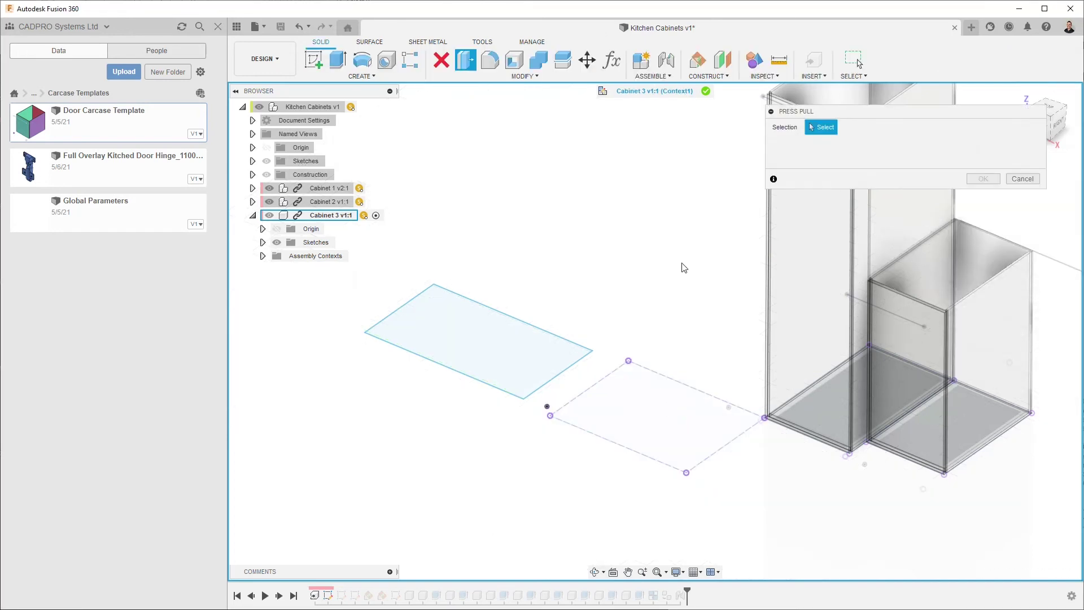
left_click(1022, 179)
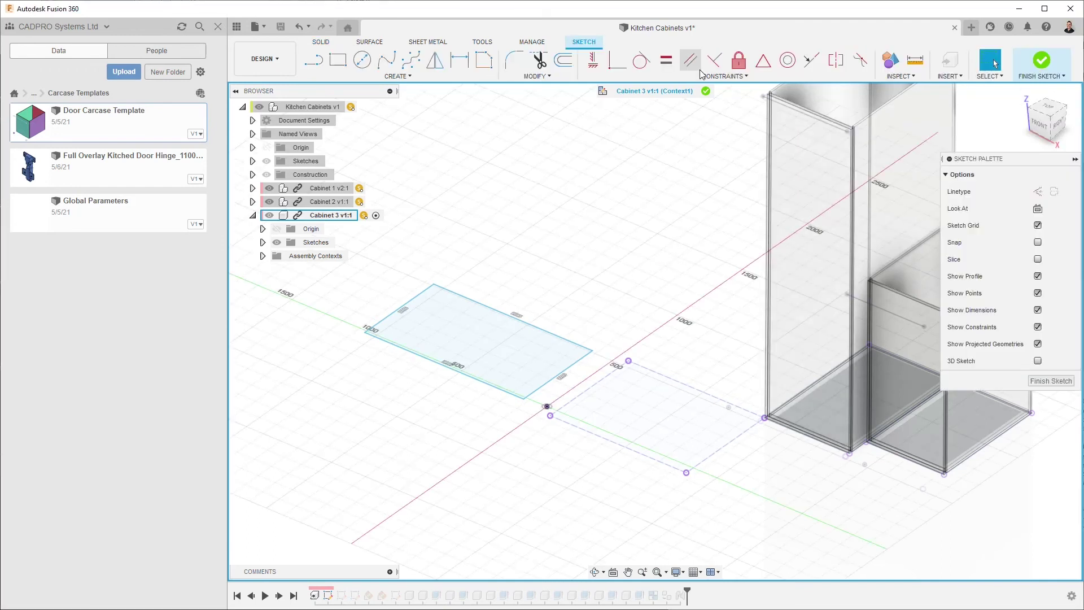
Step: Make all four rectangle edges collinear with the projected edges and finish the sketch
left_click(811, 60)
left_click(573, 365)
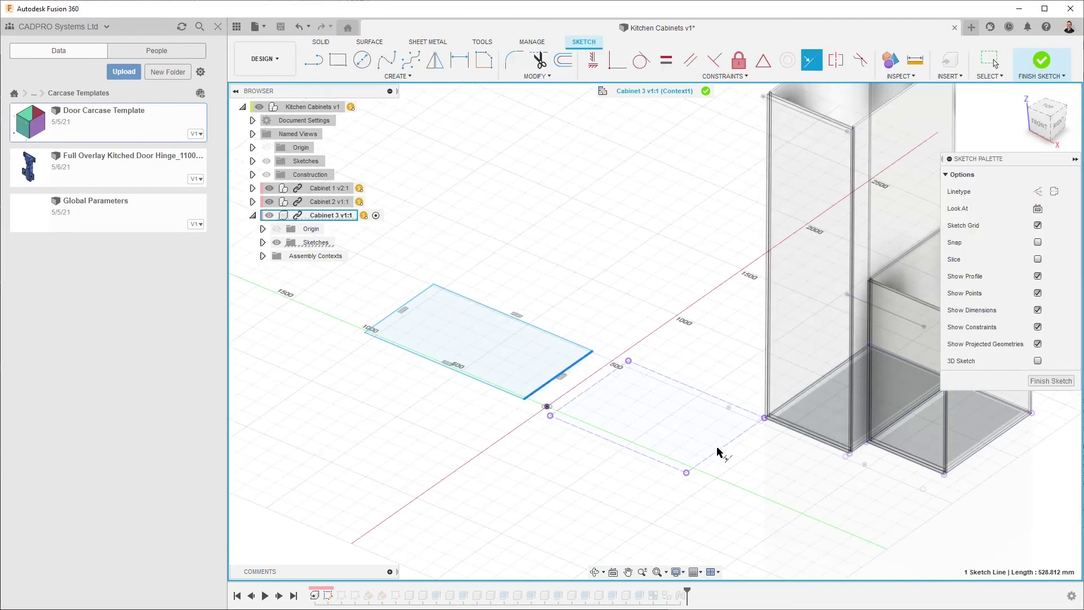
left_click(717, 451)
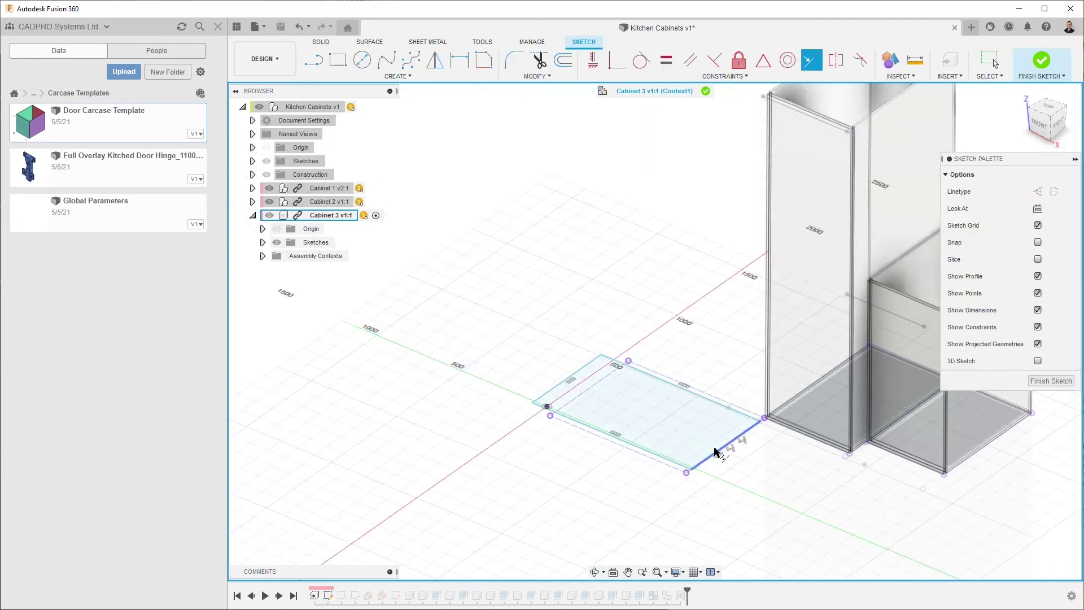
left_click(706, 393)
left_click(662, 379)
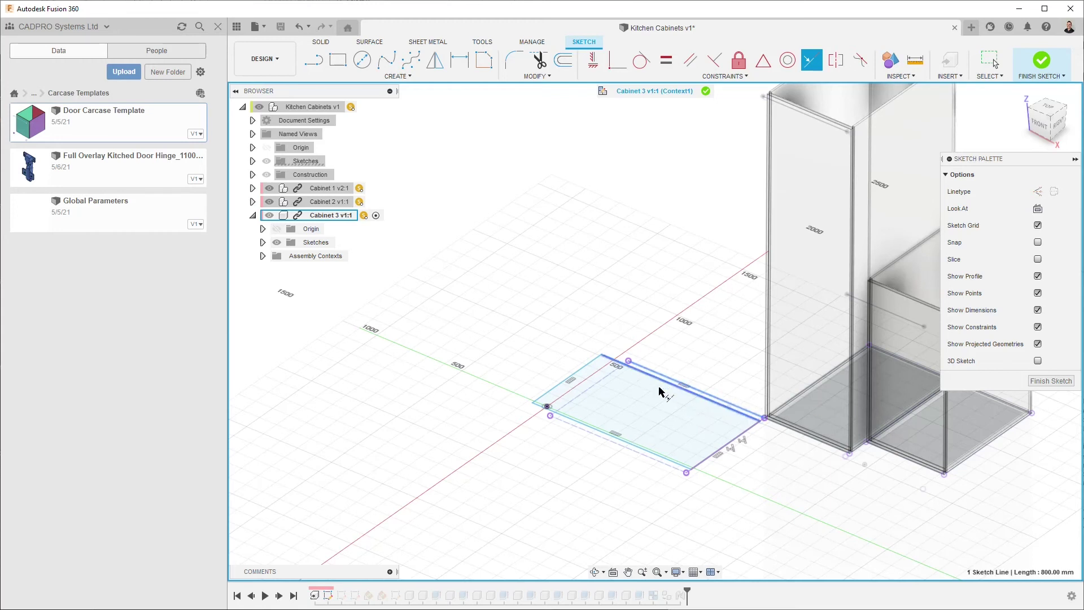
left_click(616, 434)
left_click(608, 440)
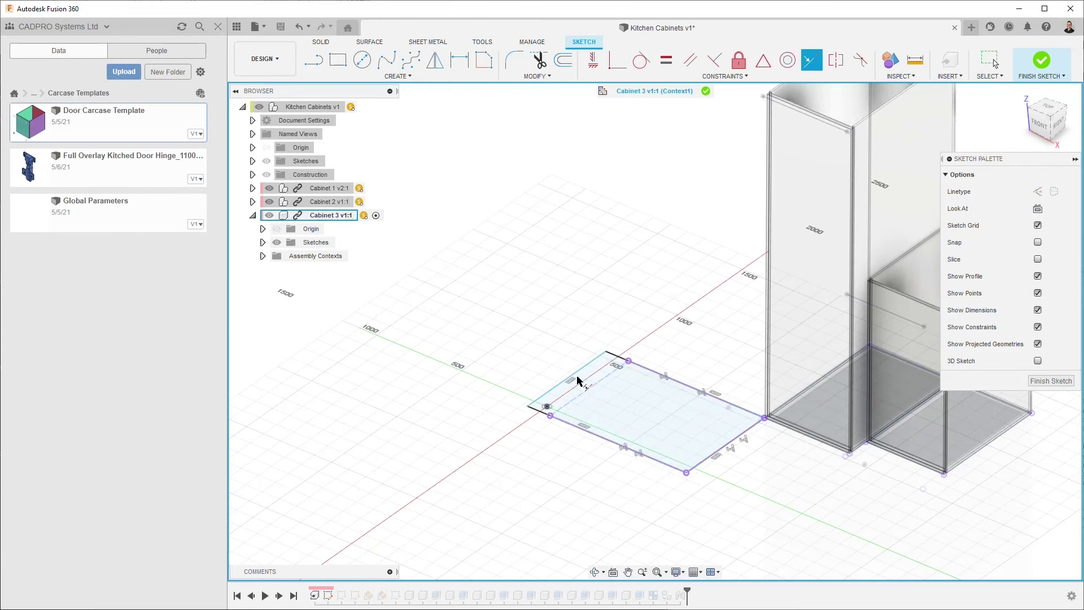
left_click(576, 374)
left_click(597, 388)
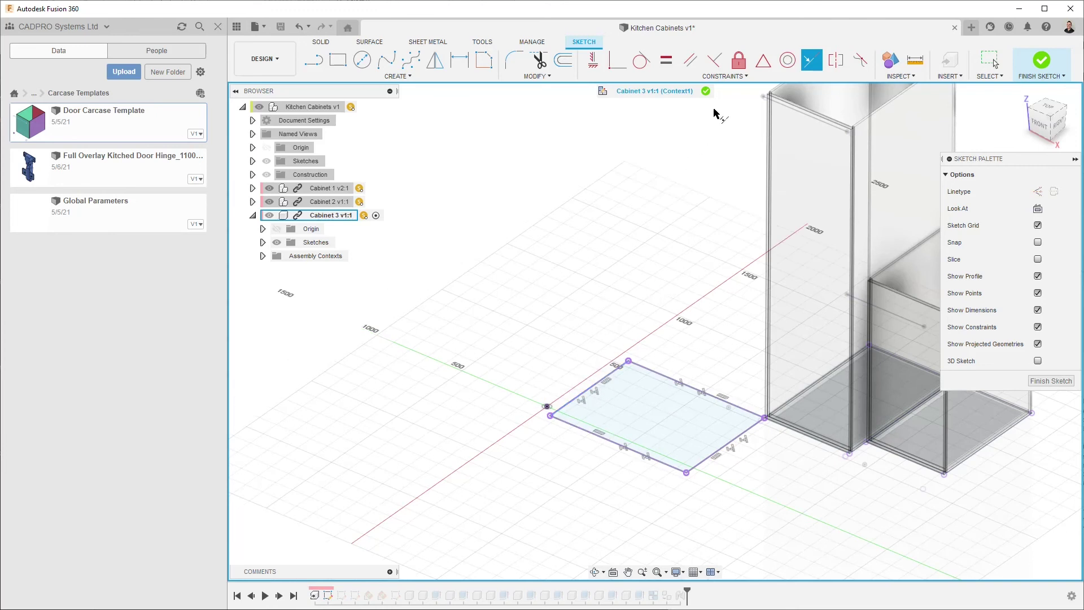
left_click(1041, 61)
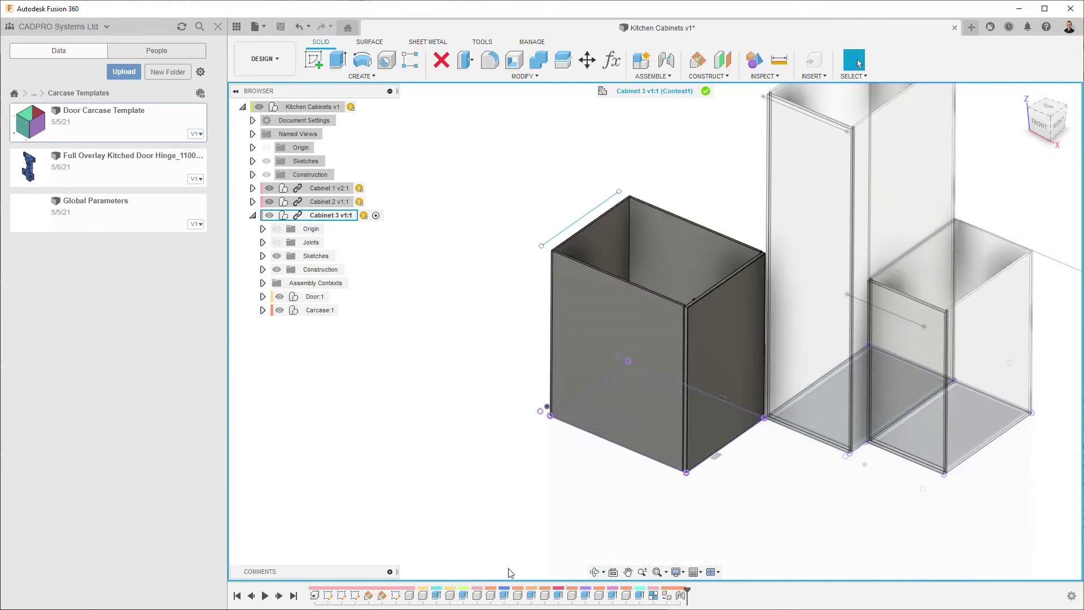
Step: Reopen a layout sketch and project one more line into it
double_click(355, 594)
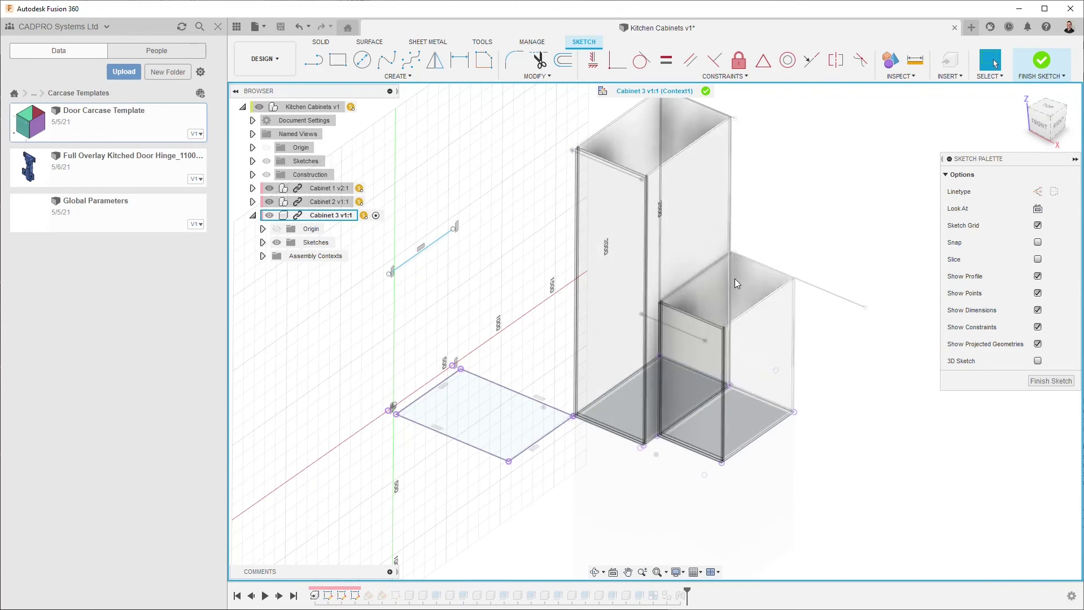
key("p")
left_click(845, 298)
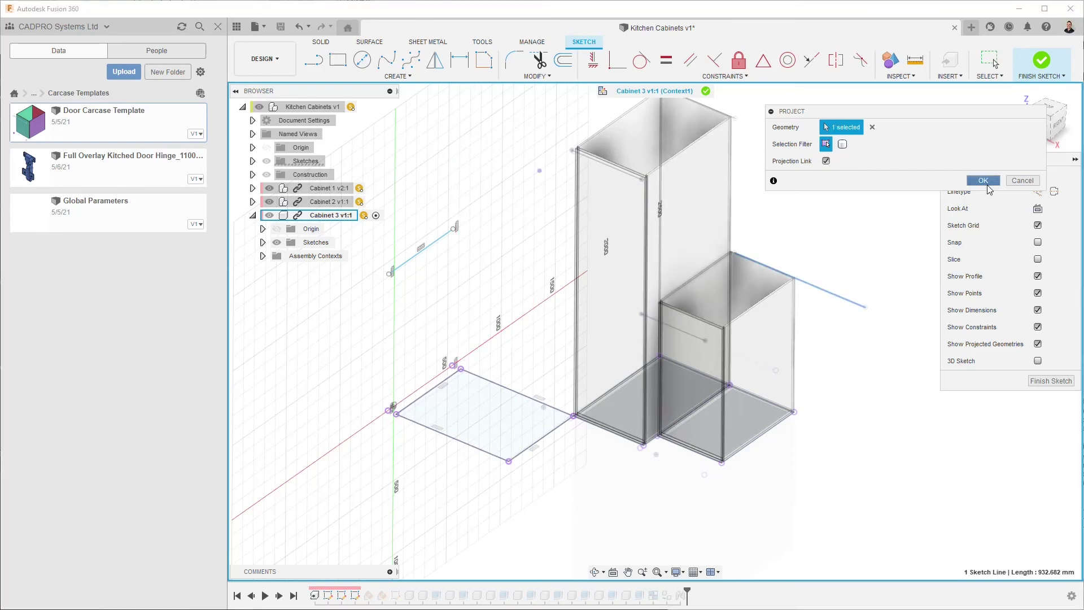
left_click(982, 180)
Step: Check the short line's length, finish the sketch, and end Cabinet 3's in-place edit
left_click(448, 234)
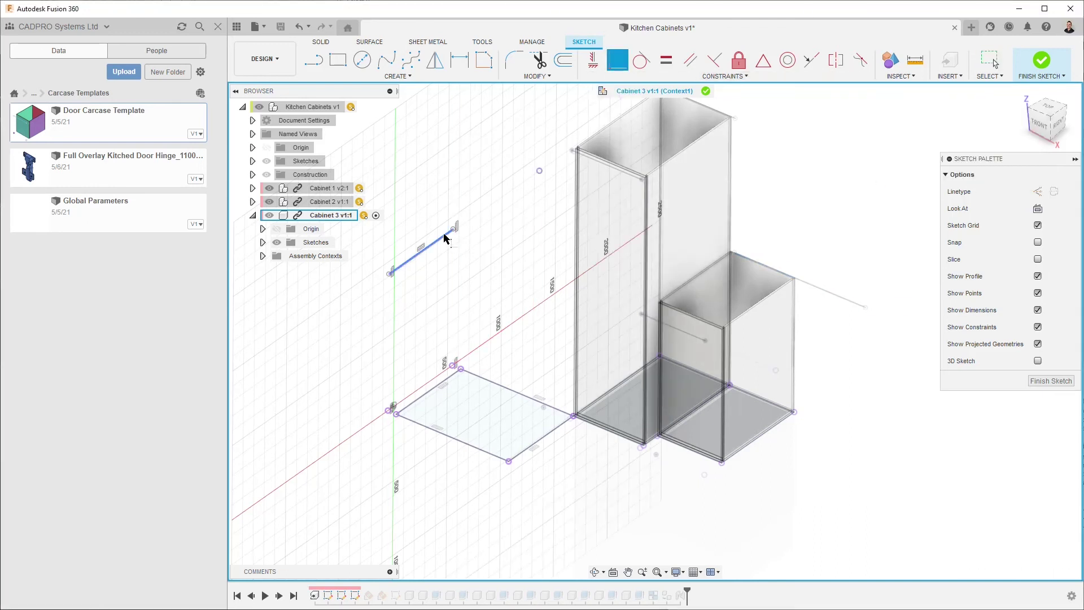
left_click(543, 176)
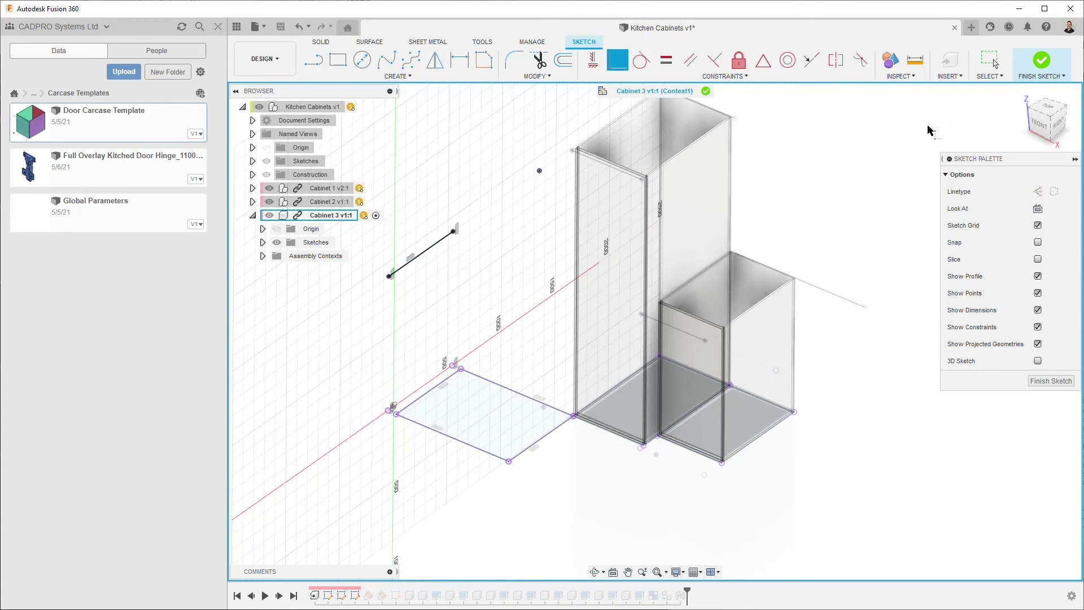
left_click(1041, 59)
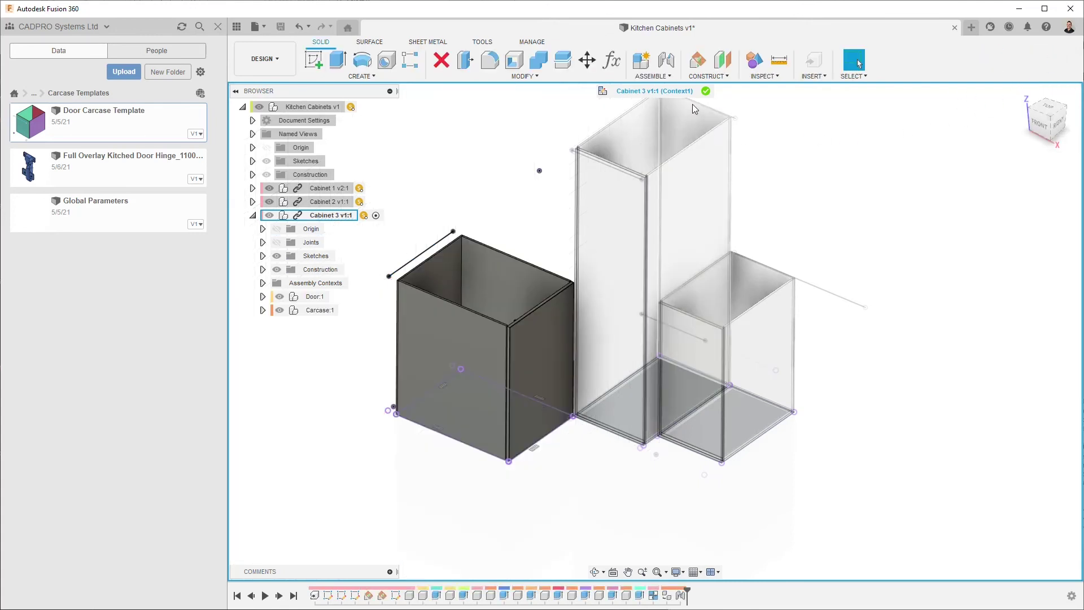
left_click(705, 91)
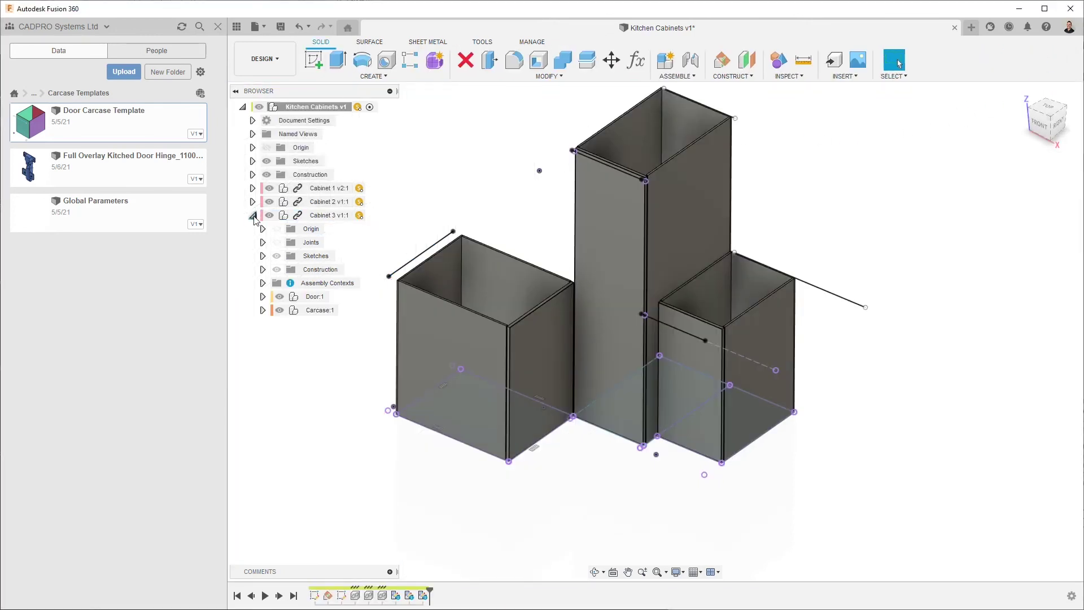
Step: Change the layout sketch's 600 width dimension to 750 and finish the sketch
left_click(253, 215)
middle_click(540, 243)
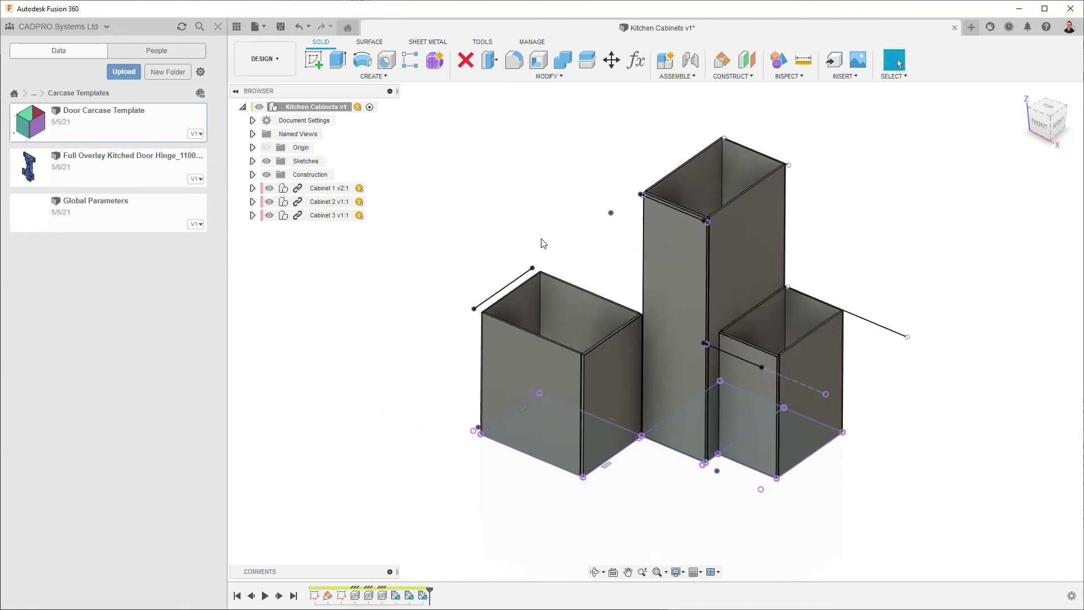
key("Escape")
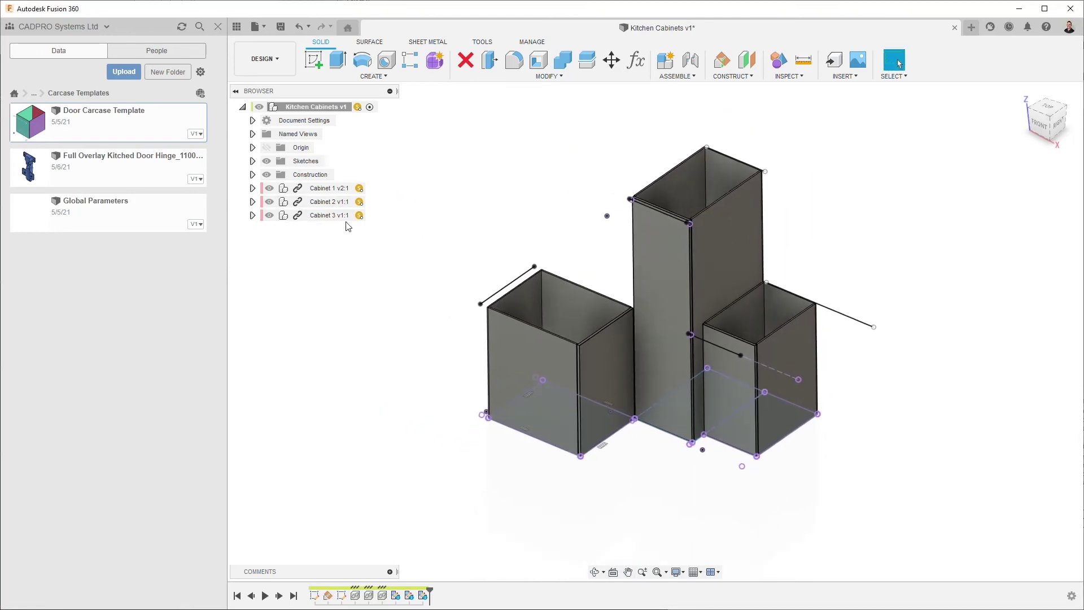
double_click(322, 592)
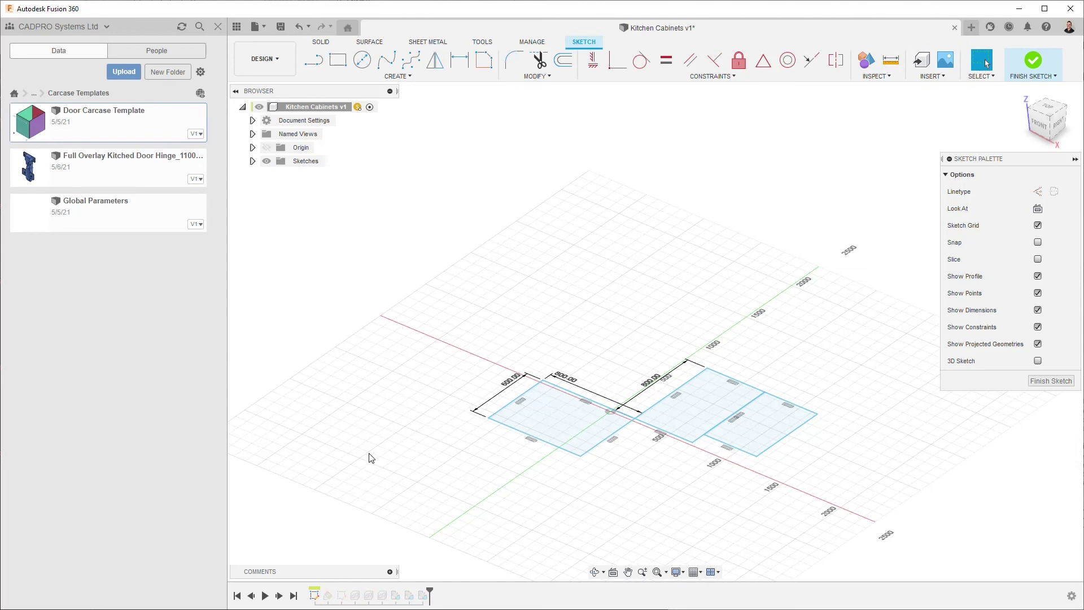
double_click(506, 394)
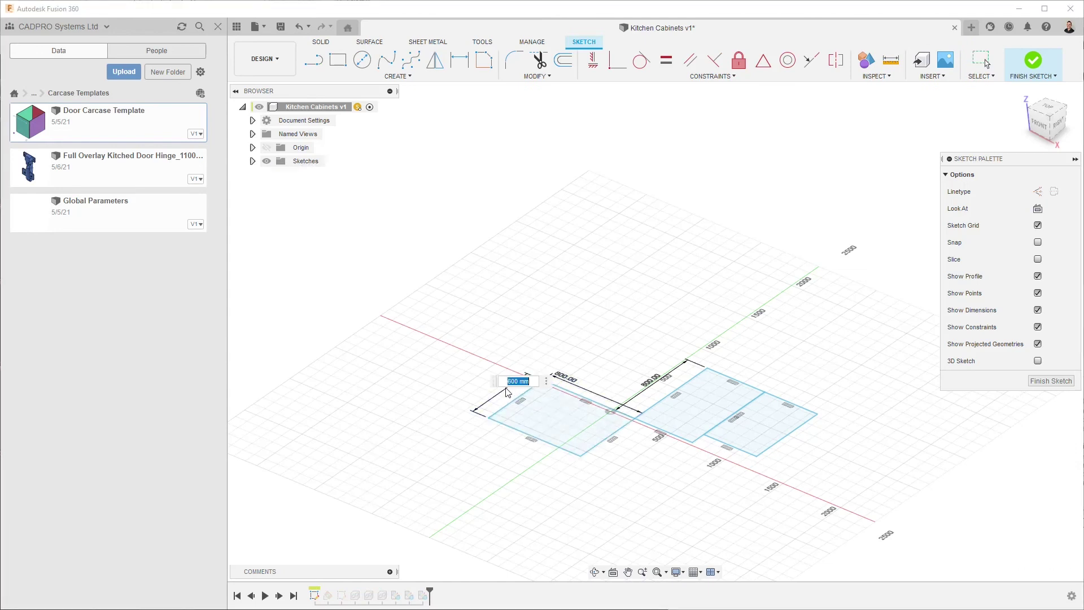
type("750")
key("Return")
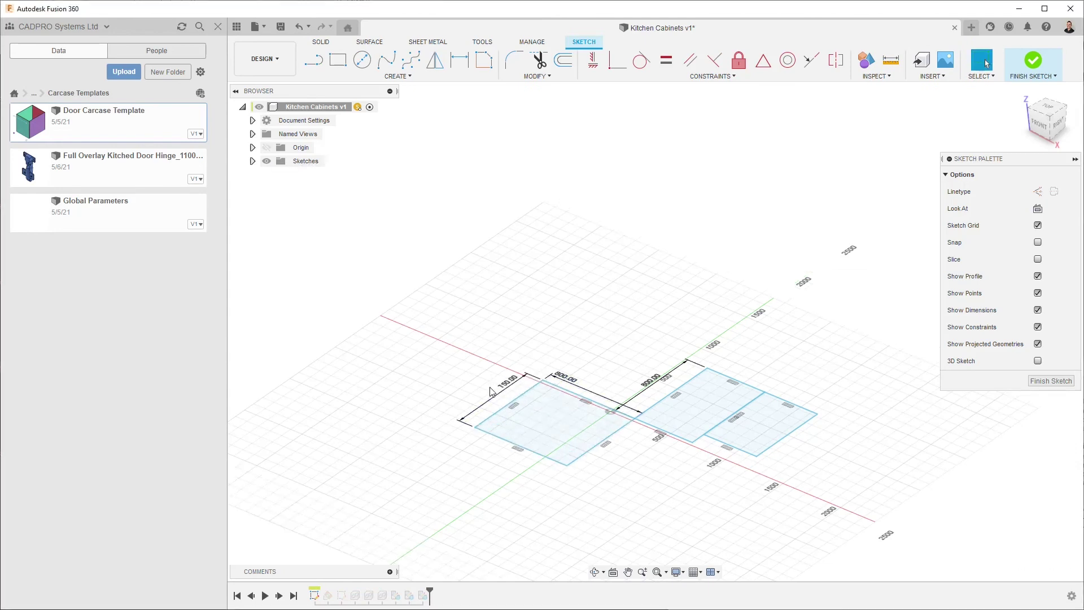
left_click(1030, 58)
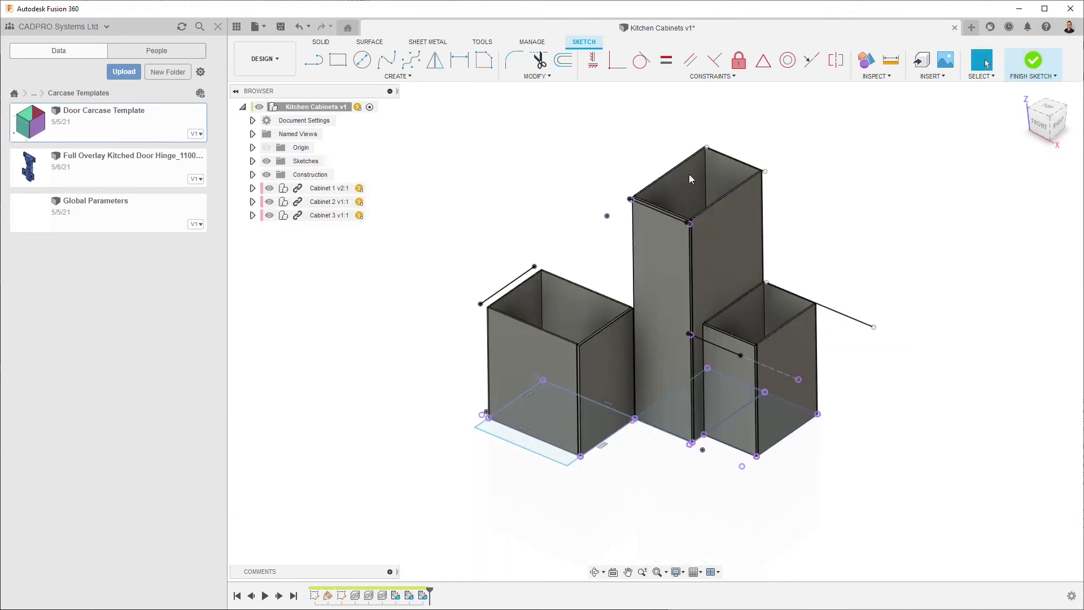
Step: Edit Cabinet 3 in place, synchronize Context1, and exit in-place editing
left_click(334, 220)
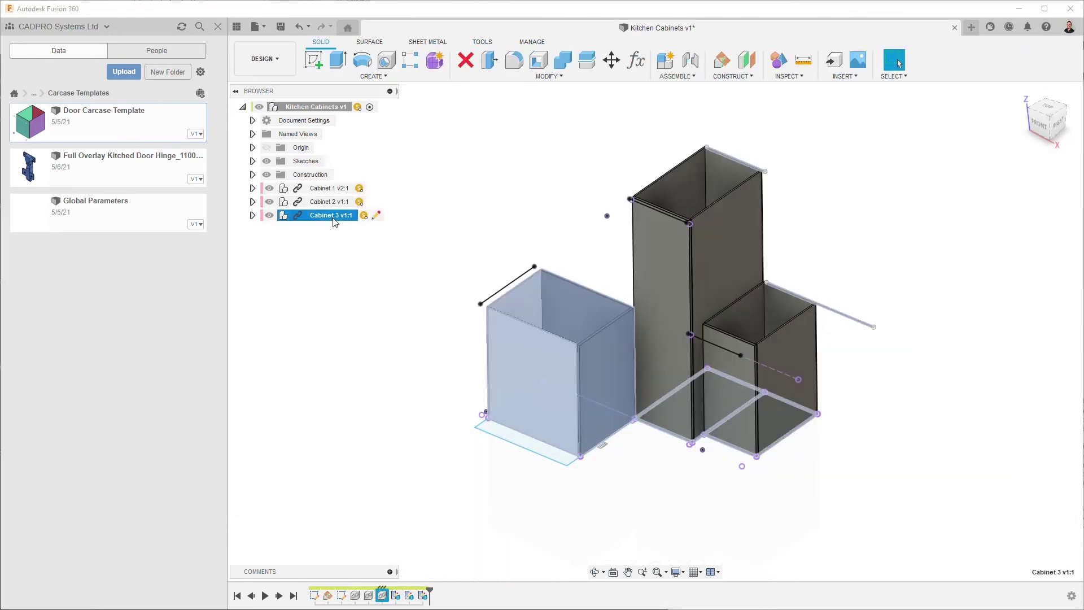
left_click(376, 215)
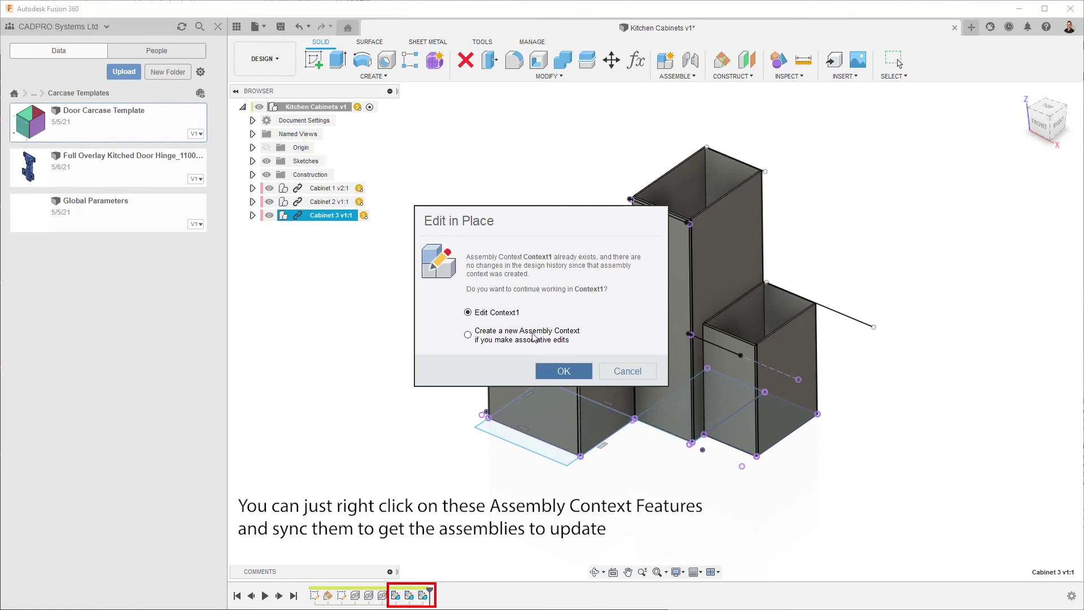
left_click(558, 371)
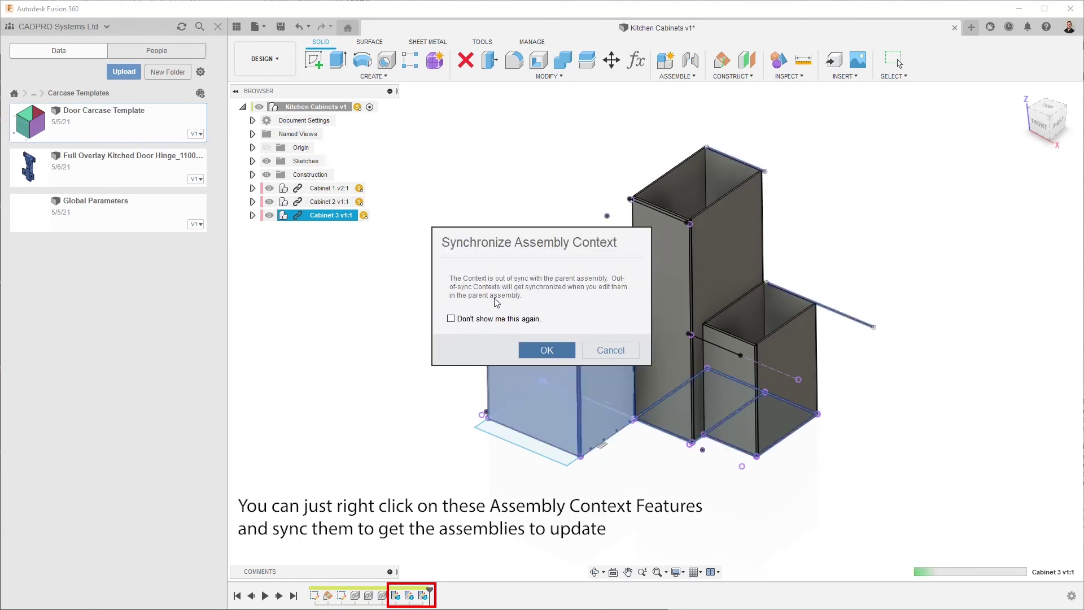
left_click(530, 350)
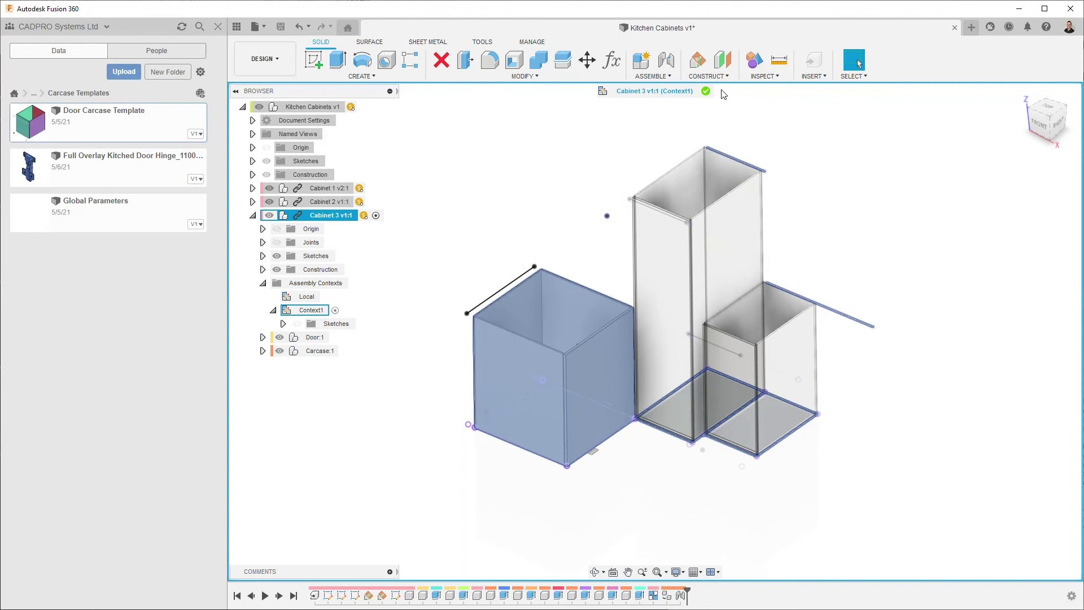
left_click(706, 91)
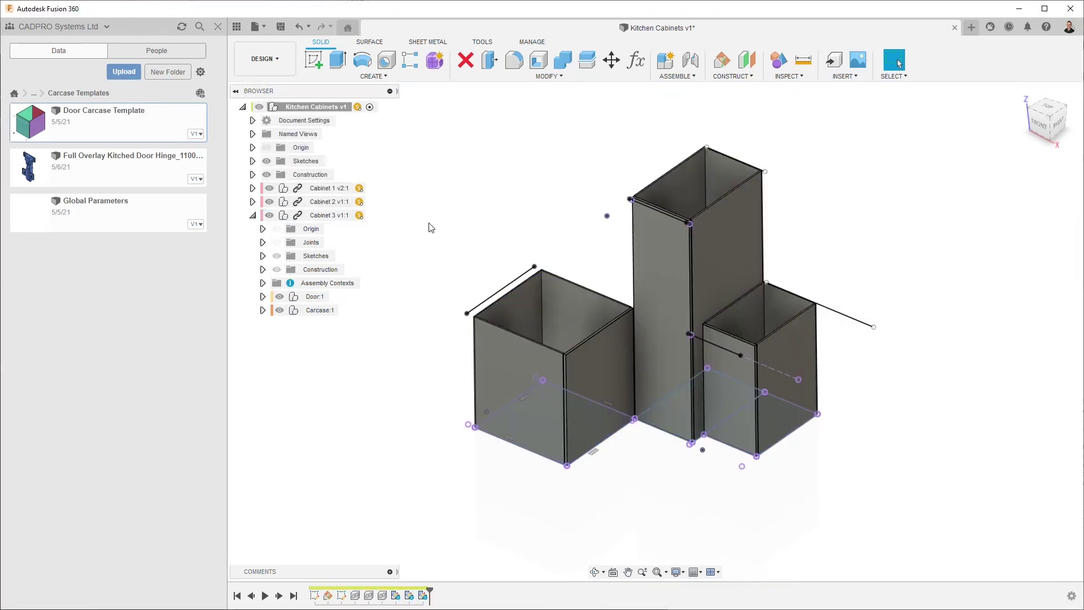
Step: Open the Global Parameters design and set SideThick to 18 mm in Change Parameters
right_click(104, 210)
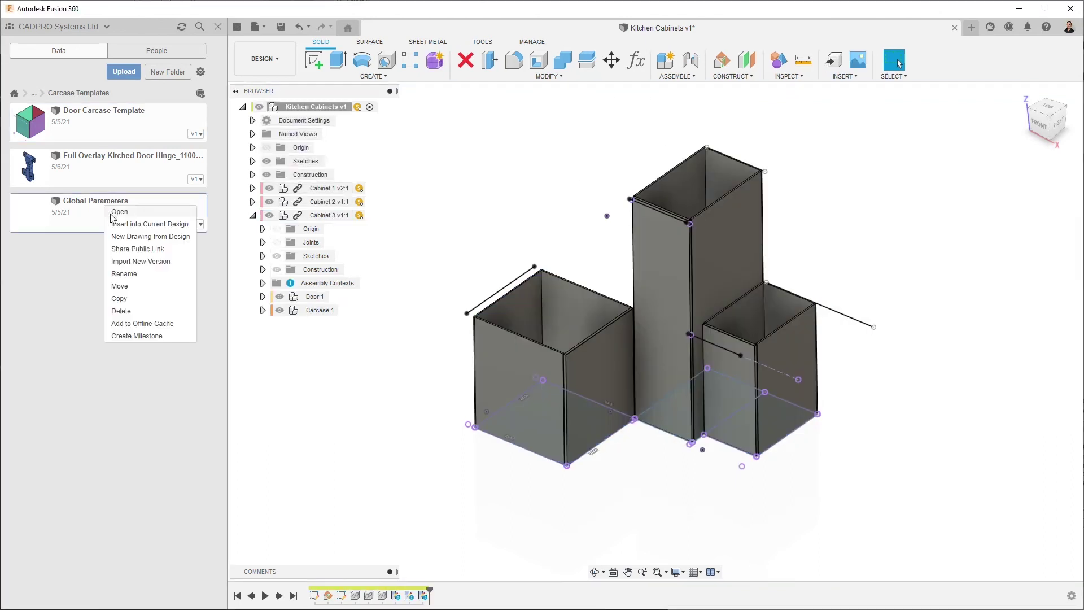
left_click(123, 213)
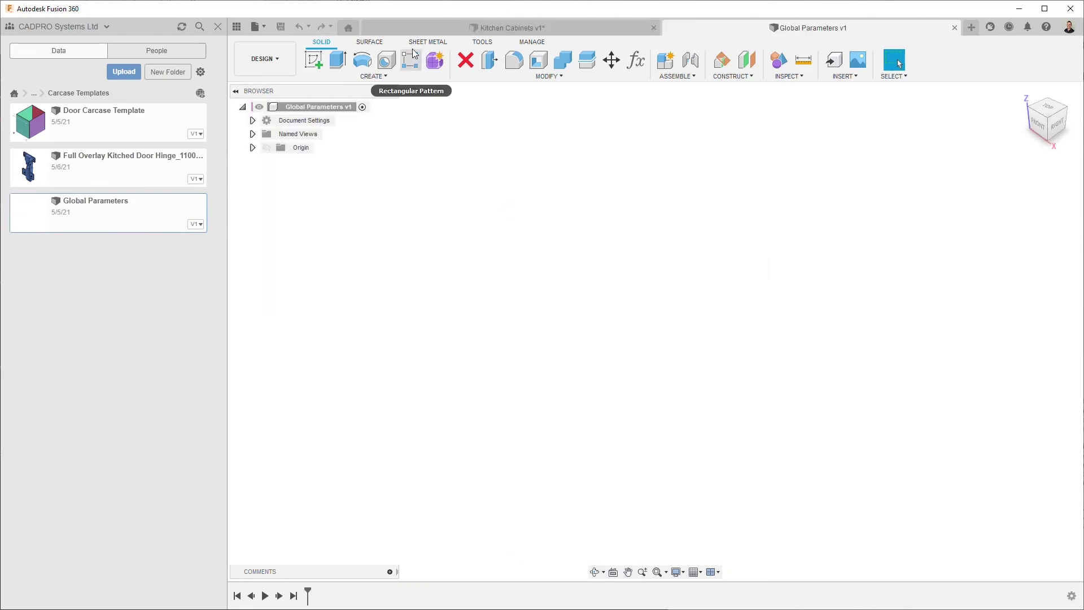
left_click(636, 61)
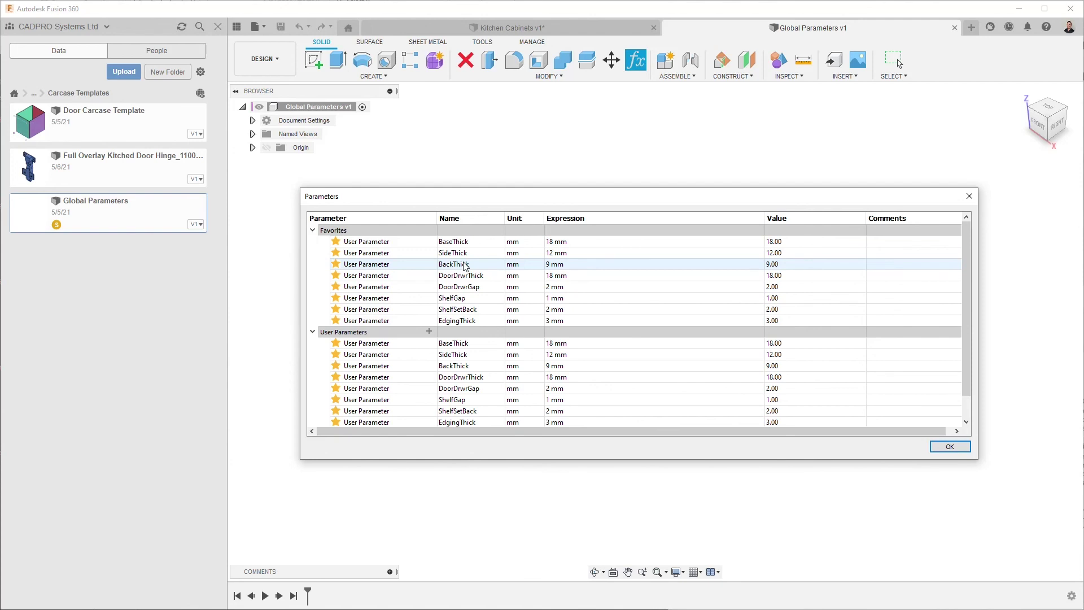
scroll(464, 266, "down", 1)
scroll(497, 254, "up", 1)
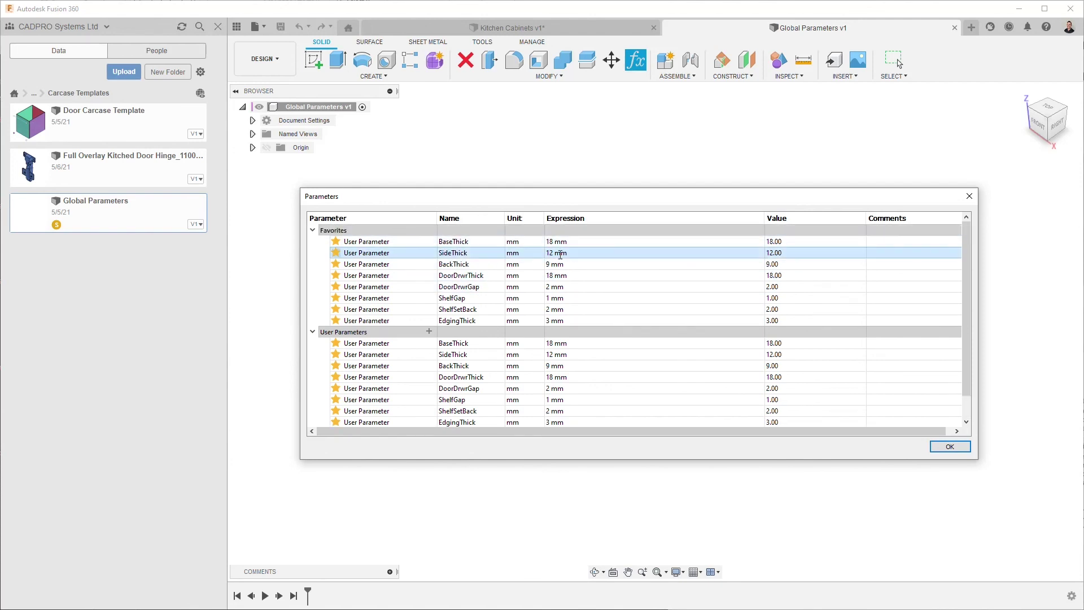
left_click(560, 253)
key("Return")
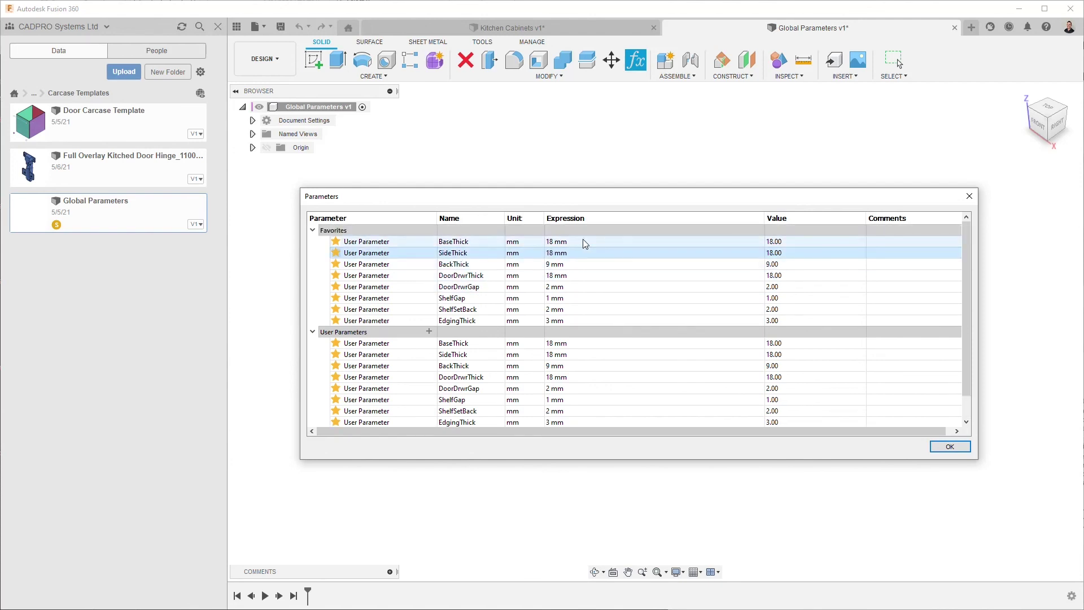
left_click(949, 446)
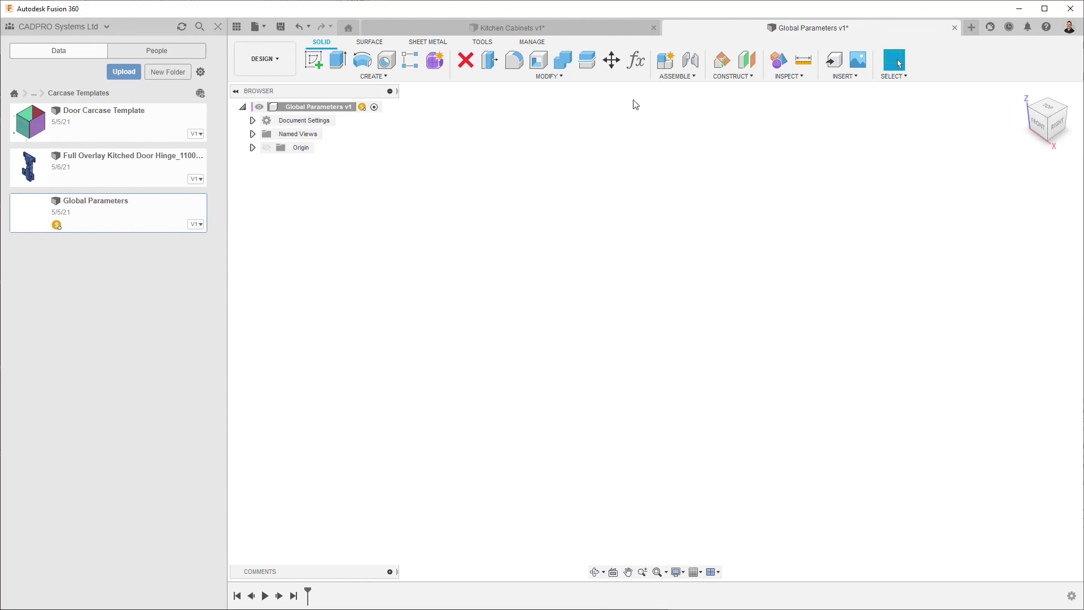
Step: Save a new version of Global Parameters and return to Kitchen Cabinets
key("ctrl+s")
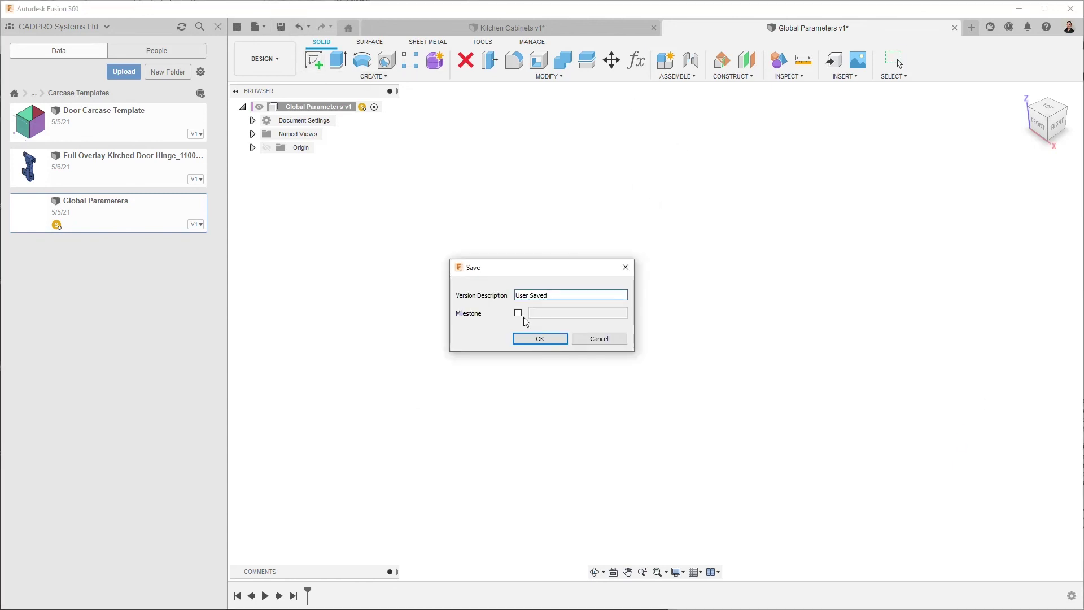
left_click(540, 338)
left_click(533, 26)
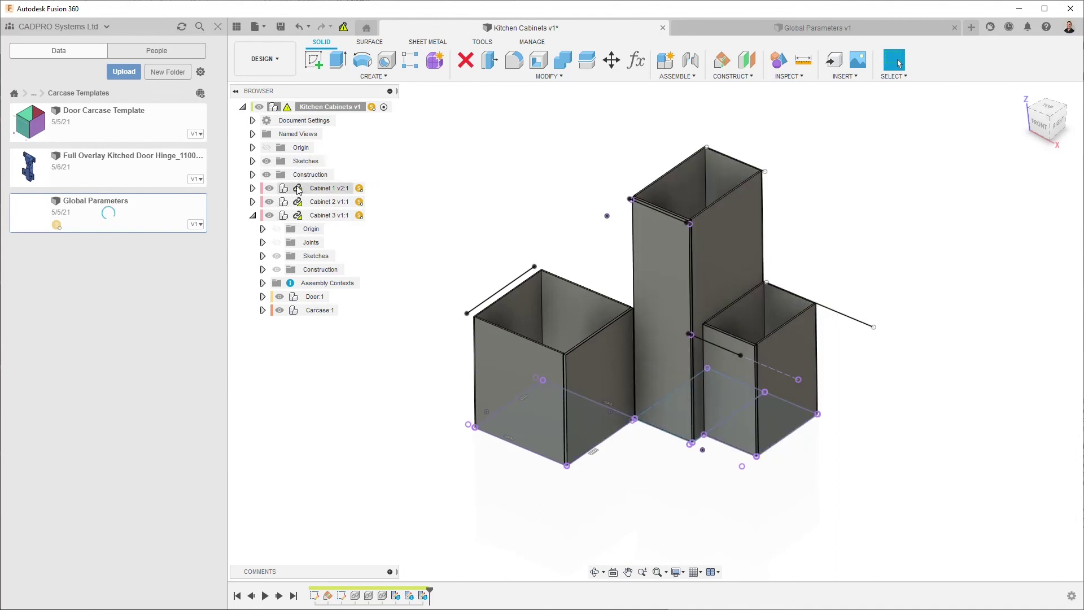
Step: Save Kitchen Cabinets, reviewing the four designs being versioned, and confirm
scroll(493, 303, "up", 5)
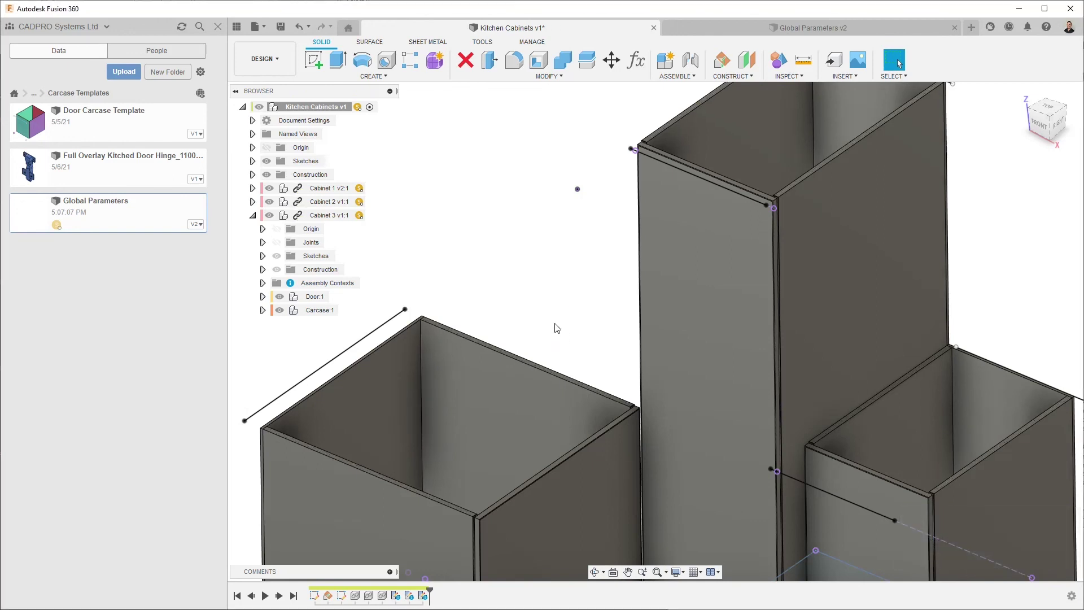
left_click(280, 26)
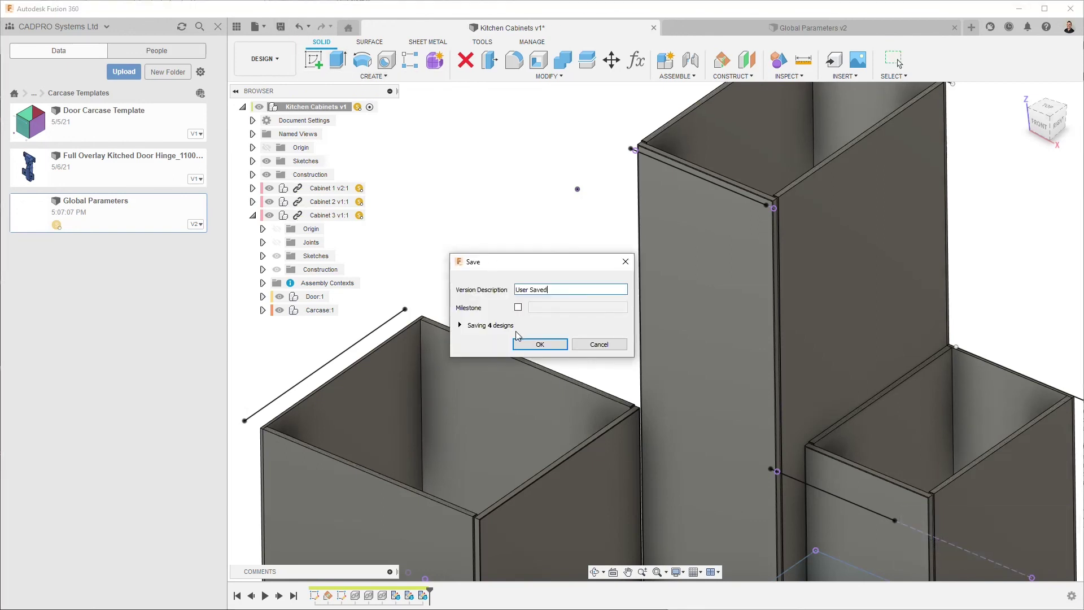
left_click(460, 325)
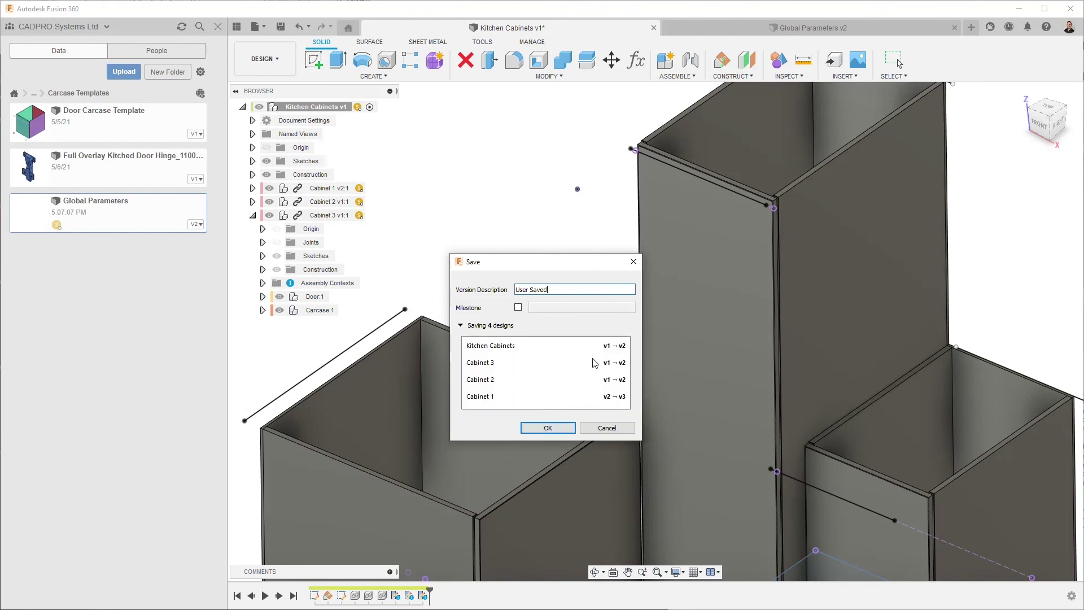
left_click(541, 427)
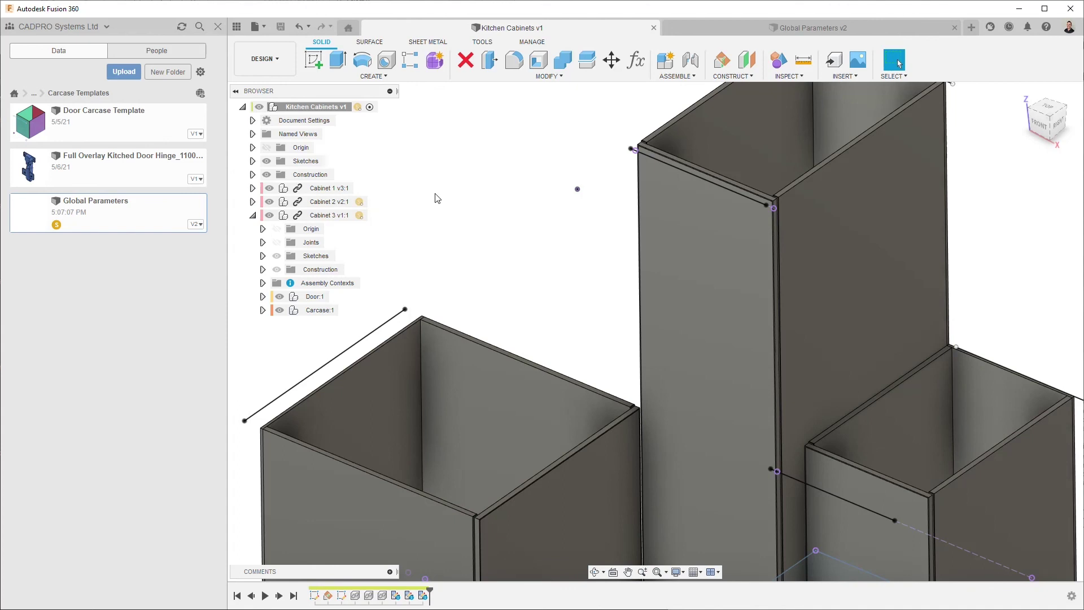
Step: Zoom out while the save completes and the tab shows Kitchen Cabinets v2
scroll(459, 246, "down", 5)
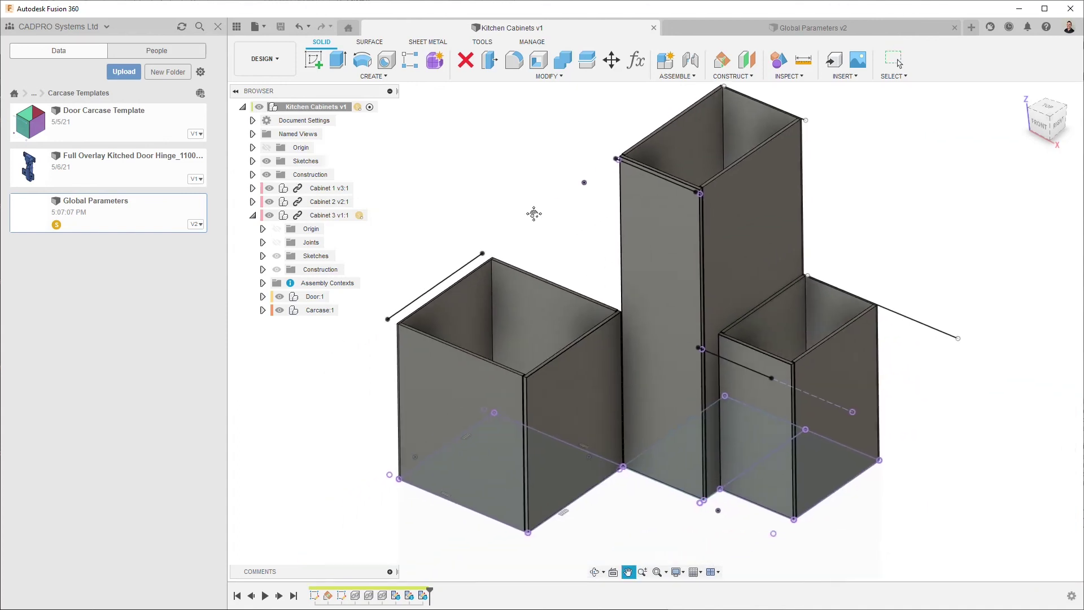
scroll(560, 205, "down", 2)
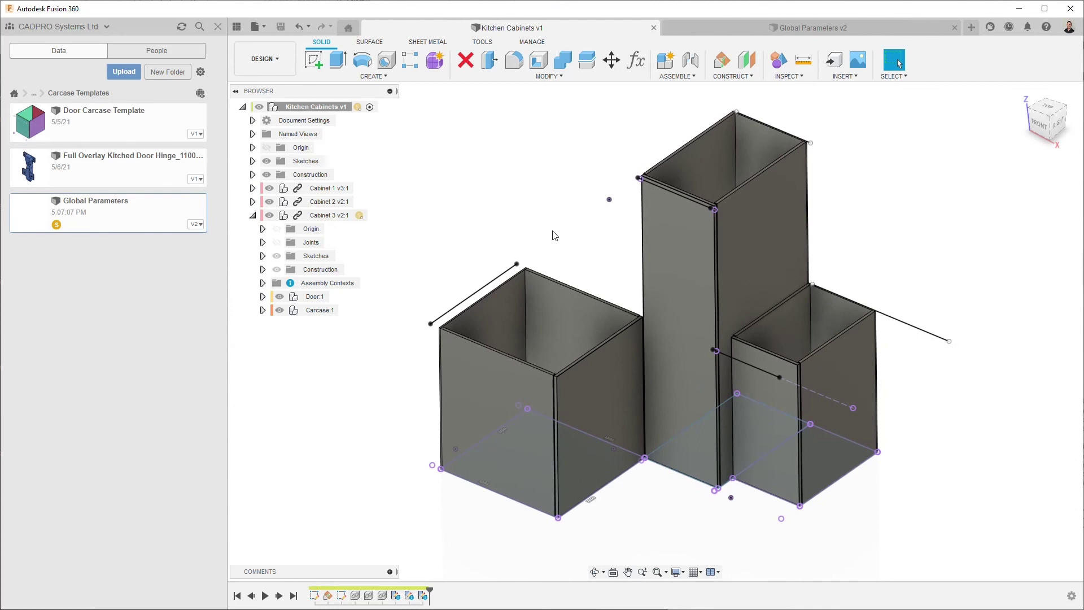